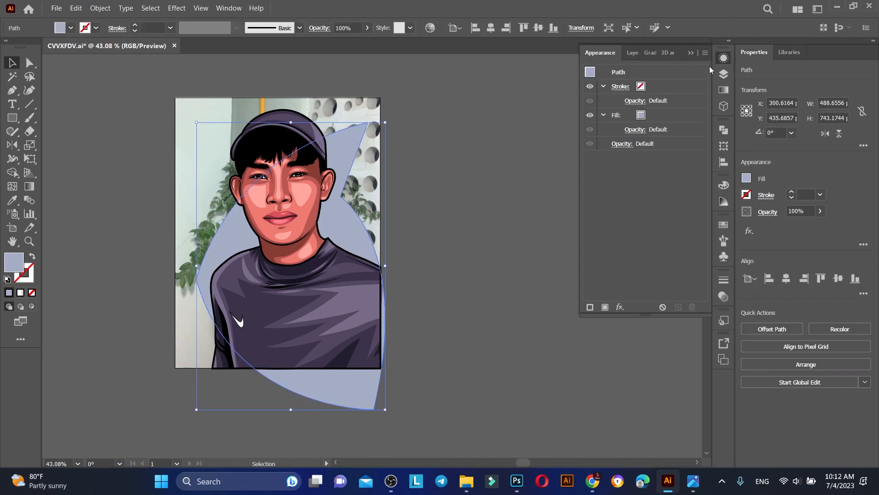
Add five extra fills to the selected background path's appearance
left_click(747, 57)
left_click(704, 53)
left_click(758, 57)
left_click(705, 53)
left_click(741, 56)
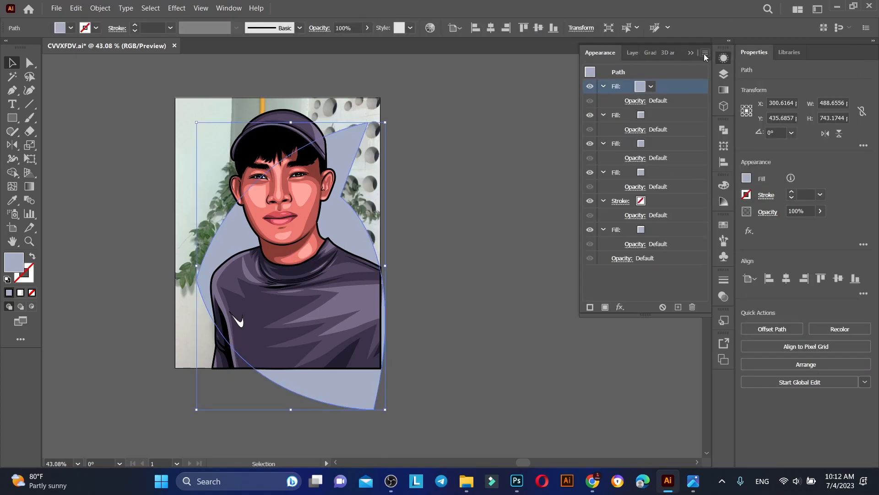
Colour the topmost fill black and the second fill white, applying a 6 px Offset Path effect to the white fill
left_click(651, 87)
left_click(558, 106)
left_click(651, 116)
left_click(620, 307)
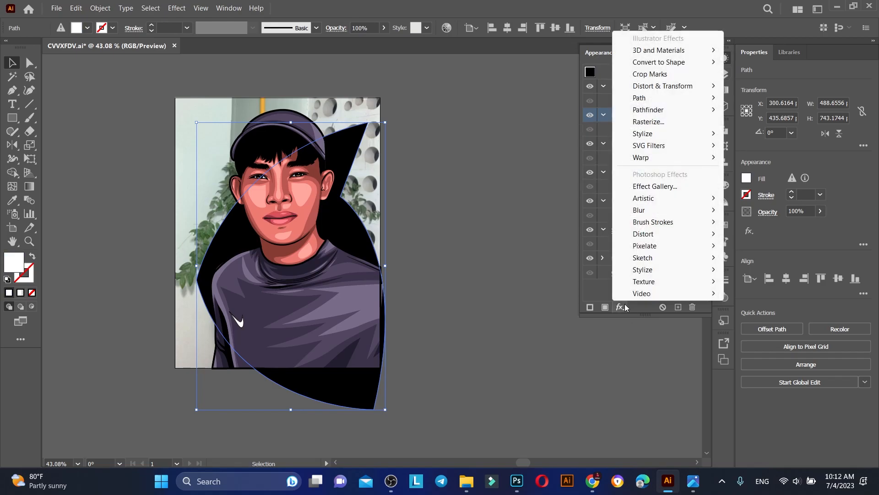
left_click(746, 98)
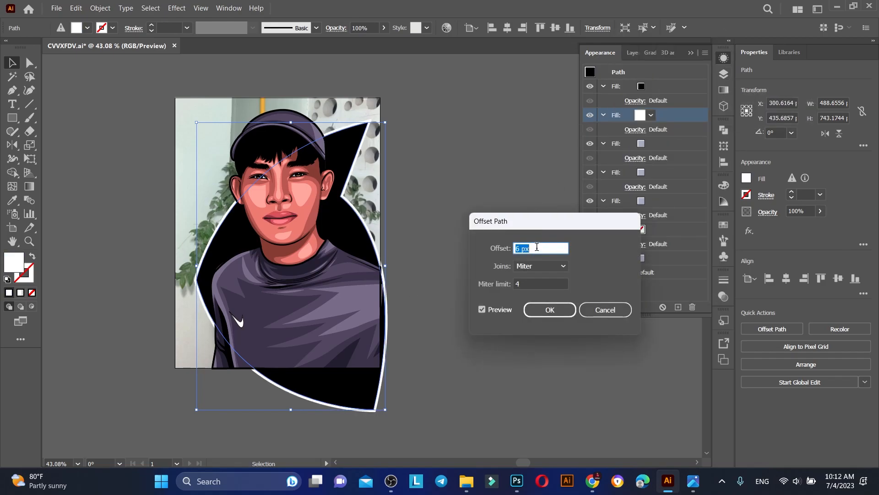
left_click(550, 310)
Rotate the background shape slightly, shrink it to about 475 by 660 px and move it lower behind the portrait
left_click_drag(390, 414, 400, 383)
left_click_drag(350, 229, 342, 252)
left_click_drag(367, 393, 348, 387)
left_click(28, 92)
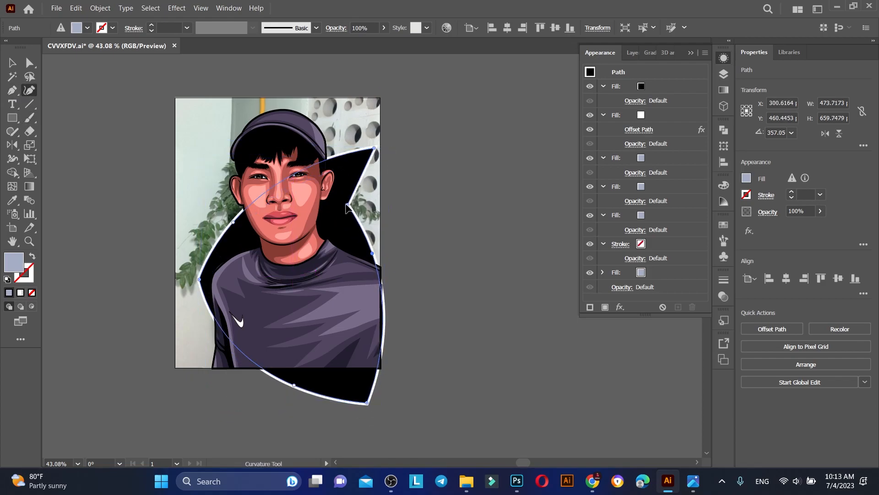
left_click(12, 63)
left_click_drag(341, 229, 339, 238)
Colour the third fill light grey with a 49 px Offset Path effect, and scale the shape to about 439 by 609 px
left_click(668, 176)
left_click(653, 159)
left_click(652, 159)
left_click(621, 213)
left_click(652, 158)
left_click(620, 306)
mouse_move(654, 98)
left_click(751, 98)
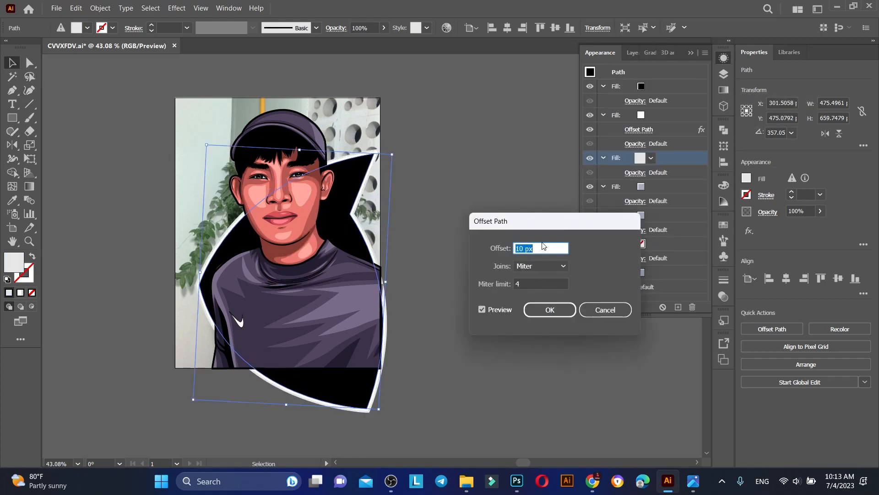
scroll(541, 247, "up", 10)
scroll(542, 248, "up", 4)
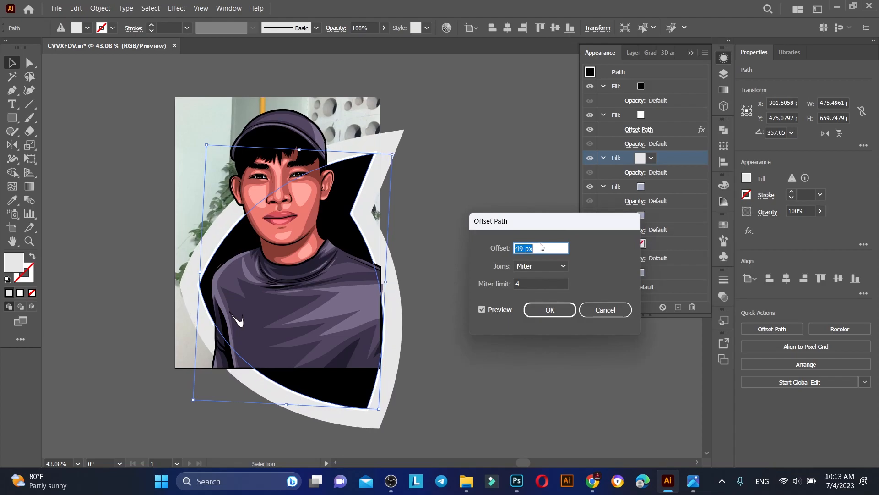
key("Return")
left_click_drag(299, 150, 302, 172)
Colour the fourth fill white and apply a 52 px Offset Path effect to it
left_click(641, 201)
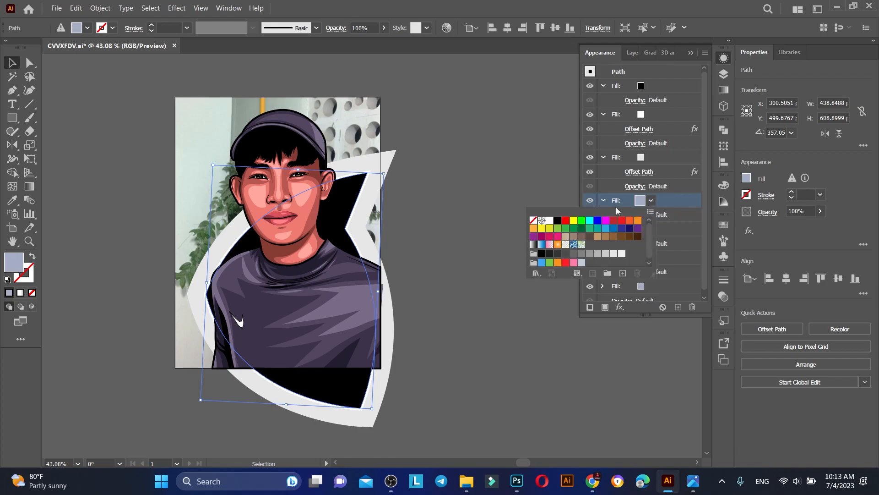
left_click(549, 218)
left_click(620, 307)
left_click(751, 97)
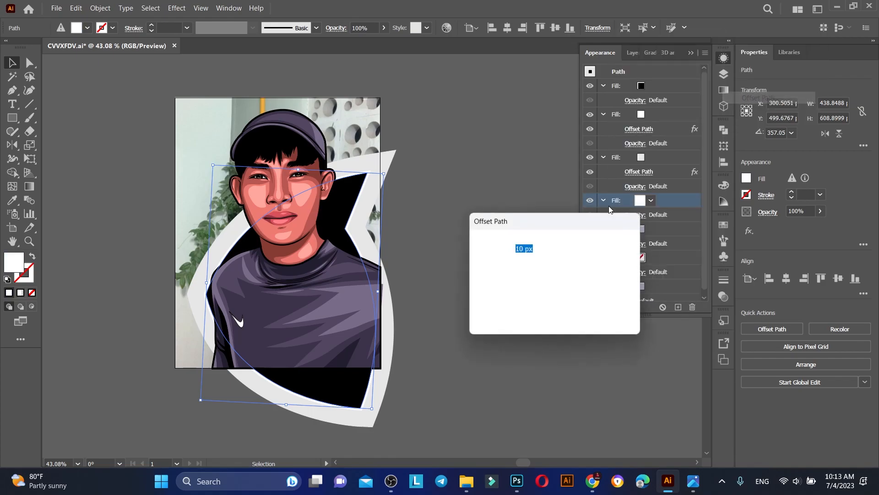
scroll(538, 247, "up", 5)
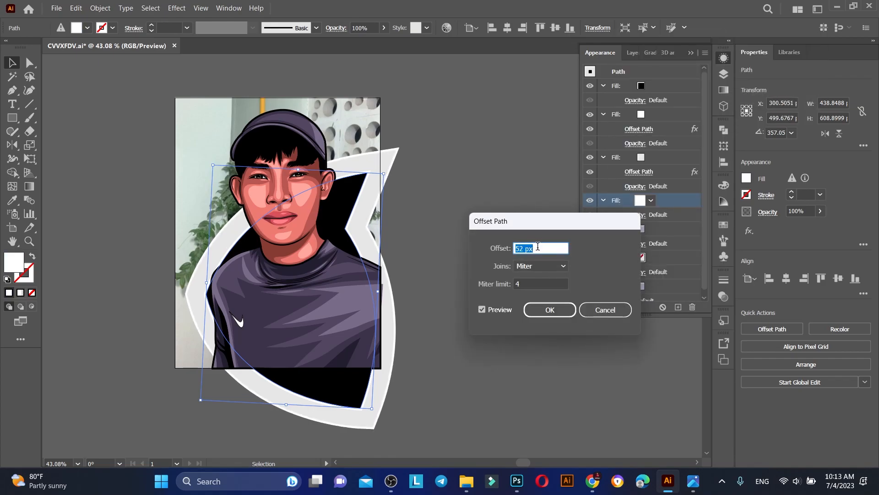
left_click(550, 310)
Colour the fifth fill black and apply a 71 px Offset Path effect to it
key("z")
left_click_drag(359, 163, 376, 154)
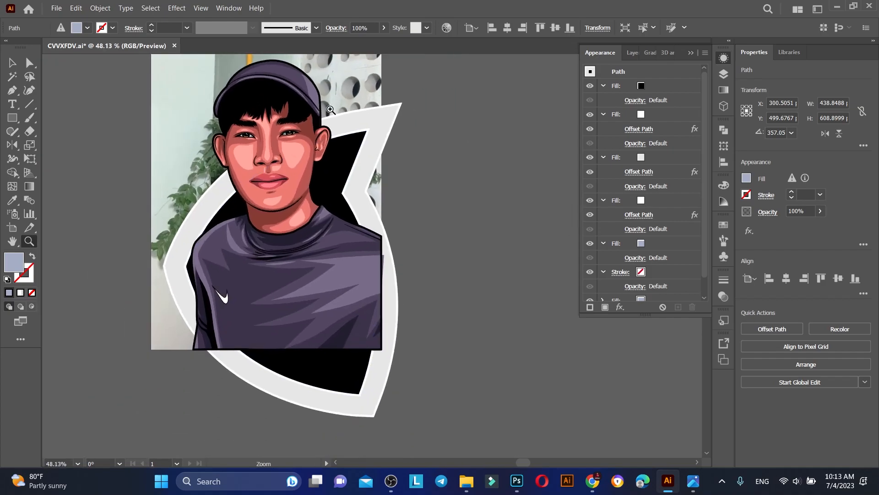
left_click(640, 243)
left_click(650, 243)
left_click(564, 261)
left_click(670, 252)
left_click(620, 307)
mouse_move(669, 97)
left_click(751, 98)
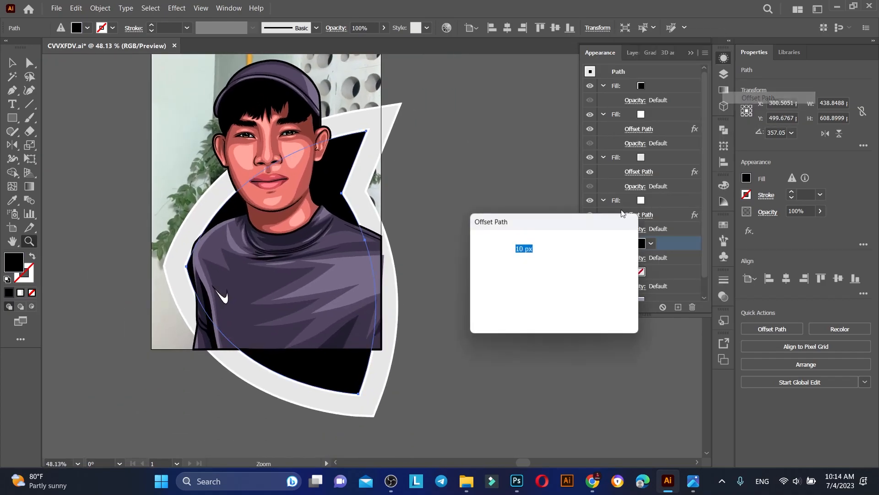
scroll(545, 248, "up", 7)
scroll(543, 247, "up", 18)
scroll(543, 246, "up", 10)
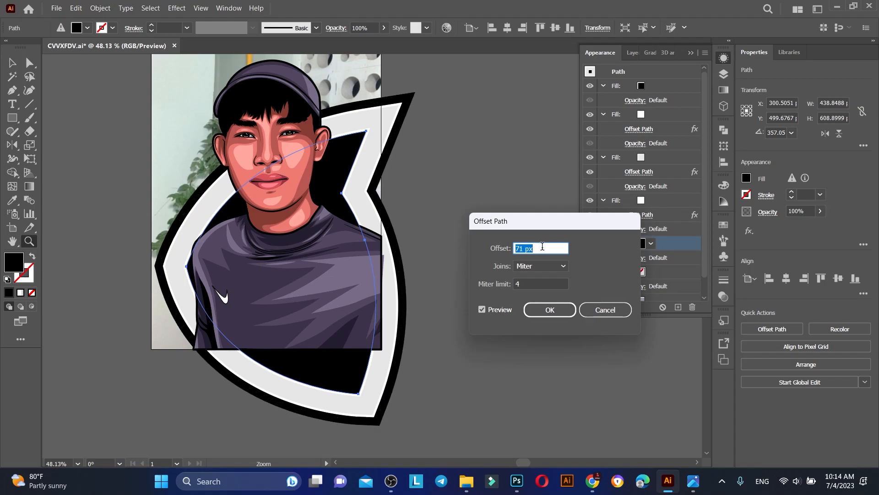
key("Return")
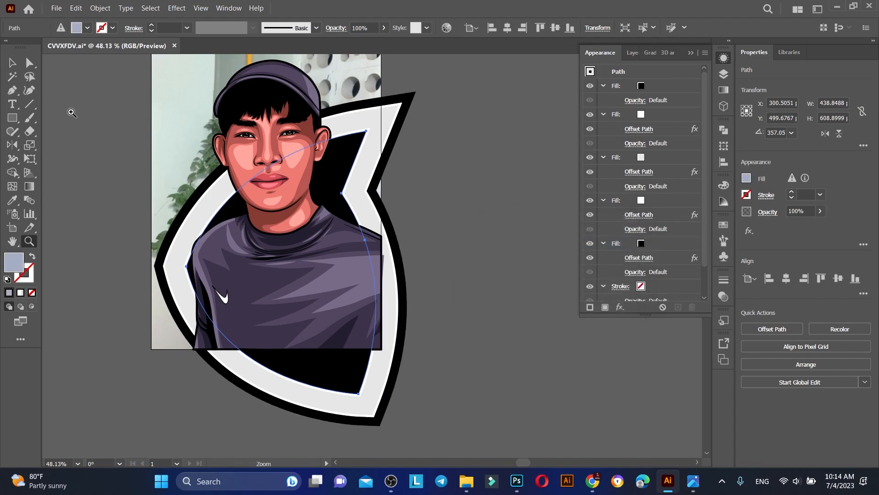
Adjust the background shape's notch anchor and the curve anchor on its right edge with the Curvature tool
mouse_move(342, 193)
left_mouse_down()
mouse_move(337, 183)
mouse_move(337, 192)
left_mouse_up()
left_click(364, 247)
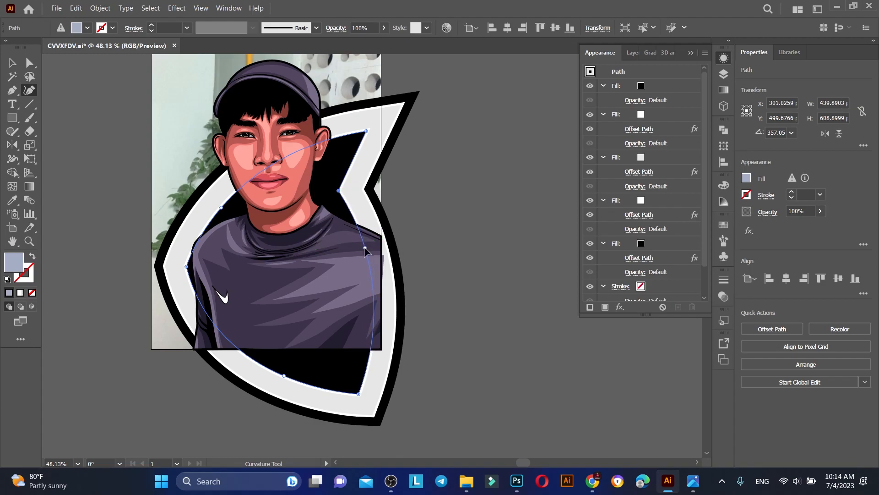
Move the remaining lavender fill above the stroke and colour it blue (#39b4ff)
scroll(666, 280, "down", 2)
left_click_drag(663, 245, 662, 245)
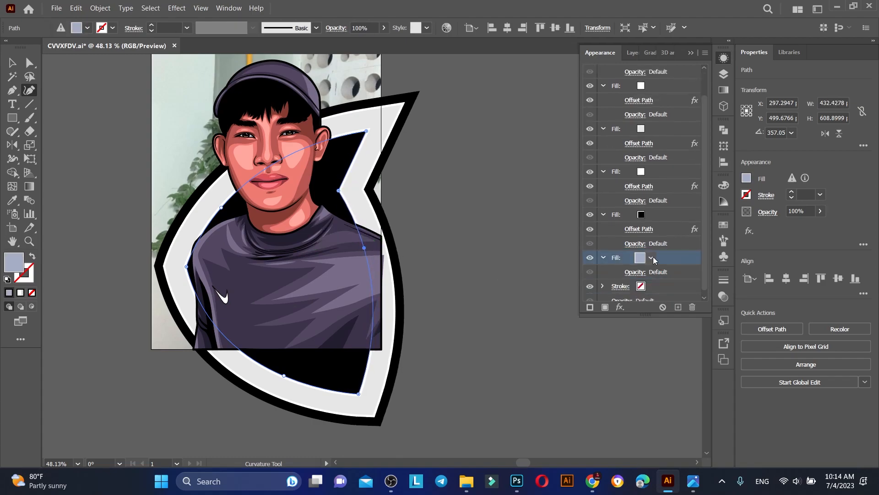
left_click(642, 257)
left_click(541, 320)
double_click(14, 264)
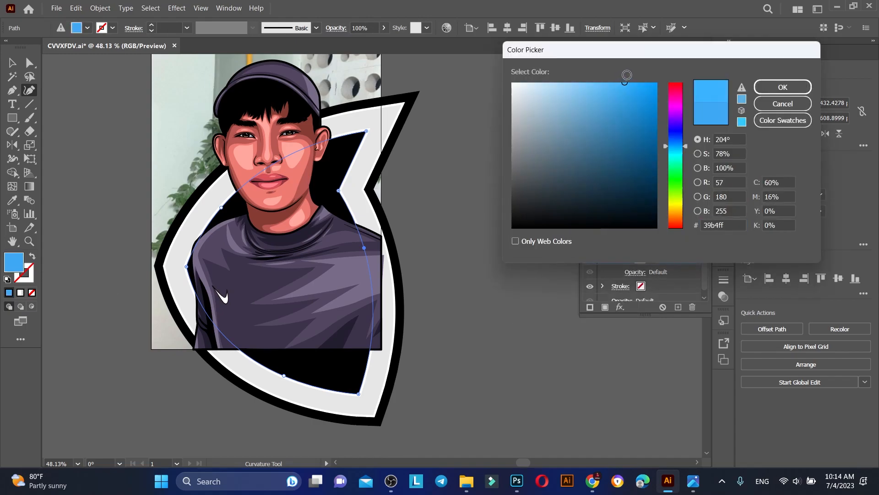
left_click(783, 87)
Apply a 79 px Offset Path effect to the blue fill
left_click(620, 307)
mouse_move(641, 100)
left_click(744, 97)
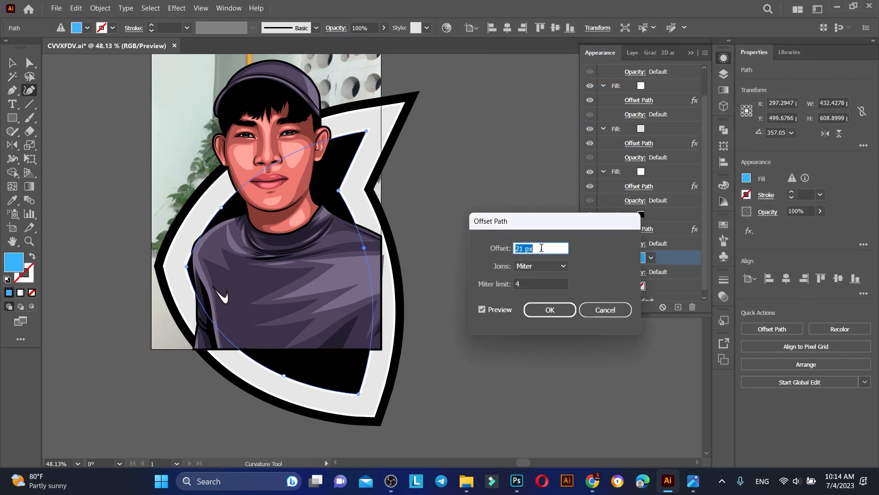
scroll(540, 247, "up", 20)
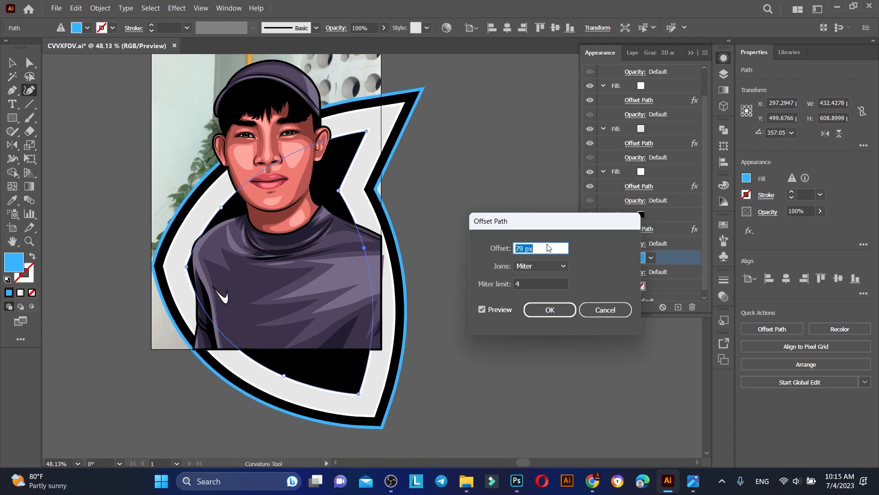
left_click(531, 309)
Enlarge the background shape to about 451 by 635 px and deselect it
key("v")
left_click_drag(352, 373, 313, 387)
left_click(413, 367)
key("z")
left_click_drag(327, 291, 258, 298)
left_click_drag(264, 301, 332, 257)
left_click_drag(283, 117, 323, 190)
left_click_drag(285, 149, 311, 149)
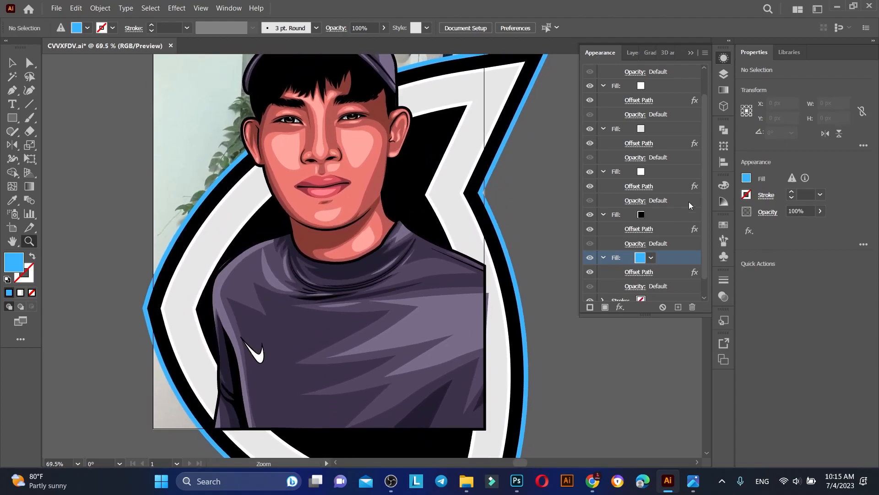
Try to recolour the light grey fill white in the appearance stack with nothing selected
left_click(641, 171)
left_click(641, 129)
double_click(549, 148)
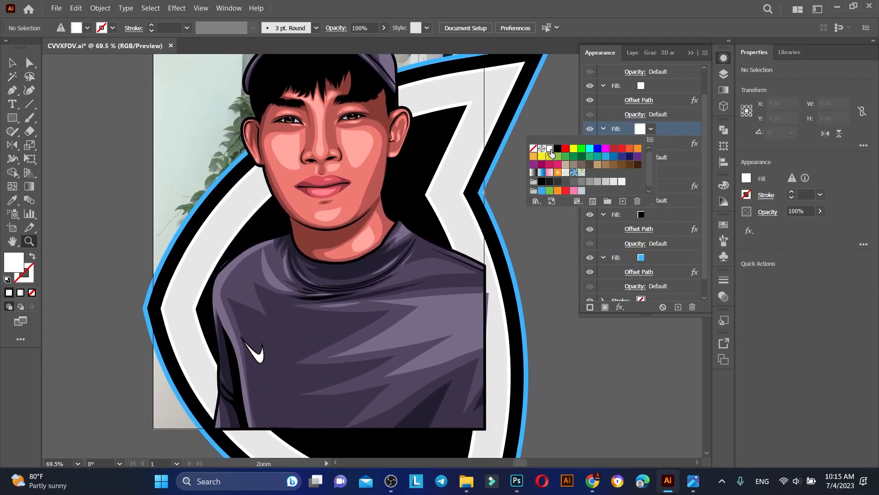
left_click(493, 329)
left_click(664, 180)
scroll(663, 159, "up", 2)
left_click(655, 103)
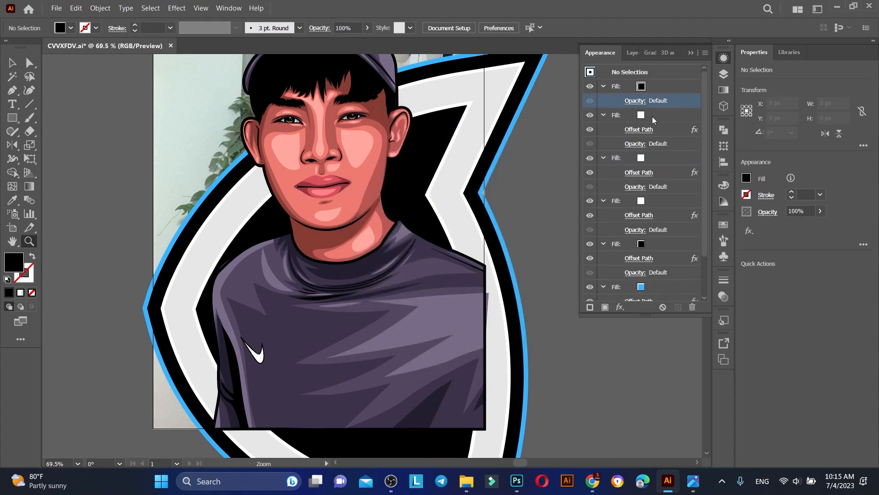
left_click(650, 115)
left_click(685, 86)
Select the background shape and recolour its third fill from light grey to white
left_click(12, 62)
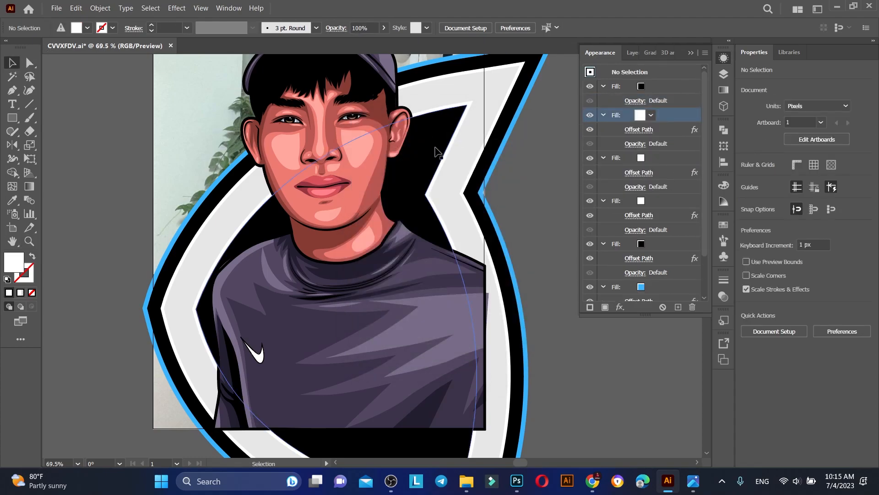
left_click(440, 149)
left_click(641, 158)
left_click(548, 178)
Move the background shape's notch anchor slightly lower with the Curvature tool
key("z")
left_click_drag(303, 237, 186, 215)
left_click_drag(350, 279, 404, 300)
left_click_drag(296, 181, 248, 216)
key("shift+grave")
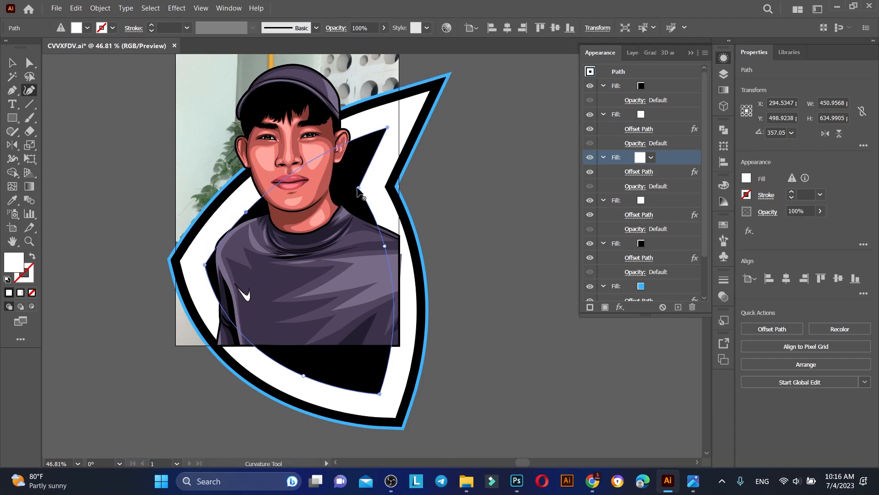
left_click_drag(362, 198, 360, 199)
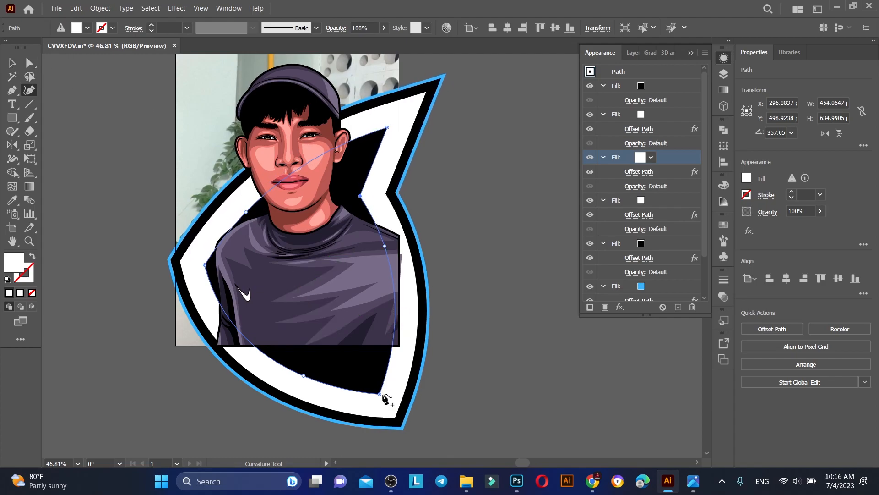
Shrink and reposition the background shape to about 448 by 591 px, raising its notch anchor slightly
key("v")
left_click_drag(302, 392, 302, 372)
left_click_drag(341, 357, 348, 360)
left_click(32, 91)
left_click_drag(365, 192, 365, 182)
key("v")
left_click_drag(369, 368, 361, 373)
Nudge the background shape down and enlarge it to about 479 by 631 px
key("z")
mouse_move(247, 252)
left_mouse_down()
mouse_move(229, 254)
mouse_move(241, 257)
left_mouse_up()
scroll(241, 258, "up", 1)
left_click(723, 74)
key("shift+Down")
key("shift+Down")
key("shift+Down")
scroll(440, 230, "down", 1)
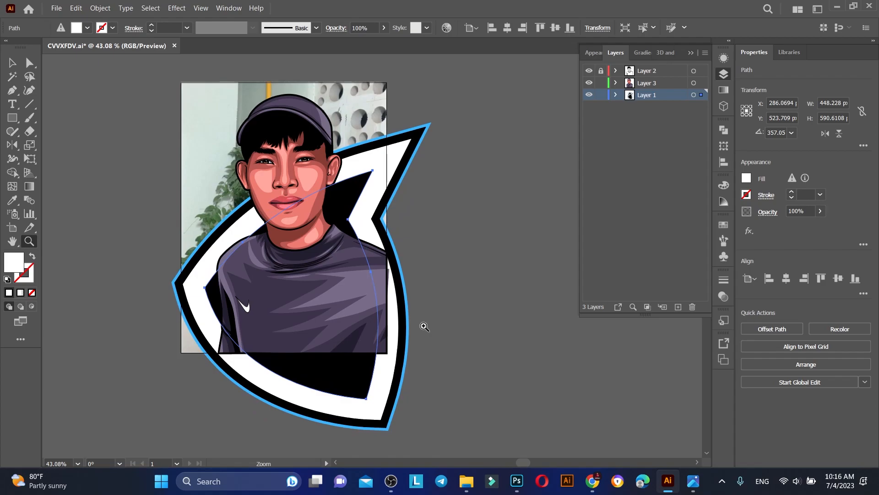
key("v")
left_click_drag(302, 167, 299, 151)
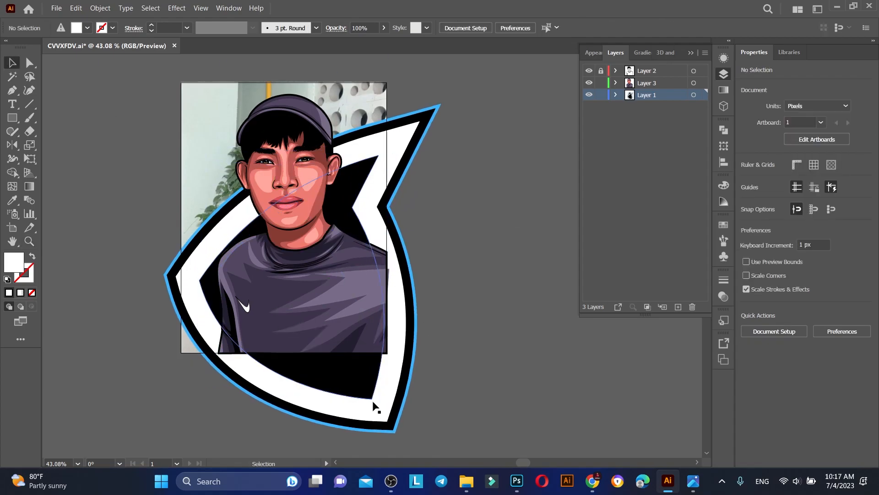
Move the background path from Layer 1 into a new layer directly above it and expand its appearance
left_click(615, 106)
left_click_drag(654, 119, 624, 97)
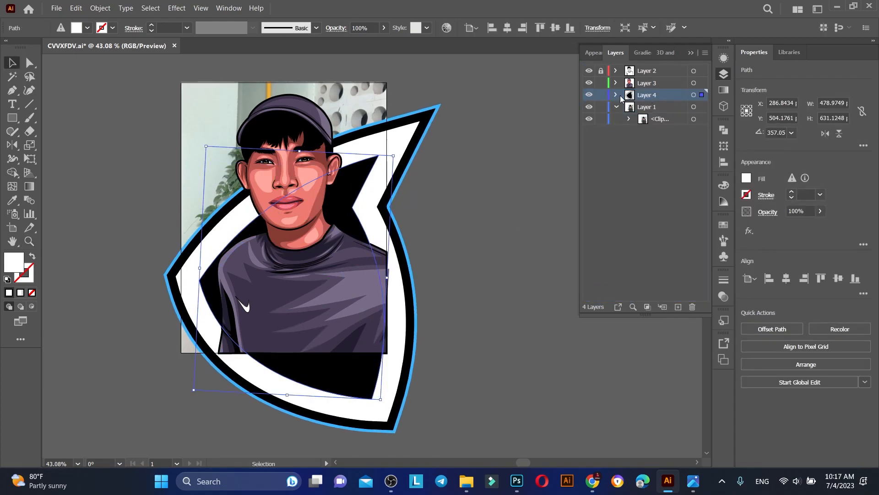
left_click(97, 8)
left_click(187, 153)
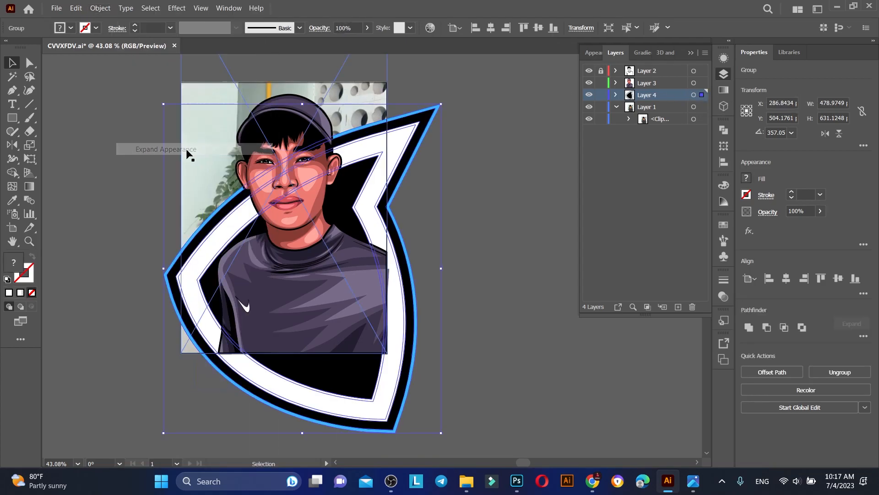
Expand the new layer's group in the layer list and highlight its middle white path
scroll(538, 230, "down", 1)
key("z")
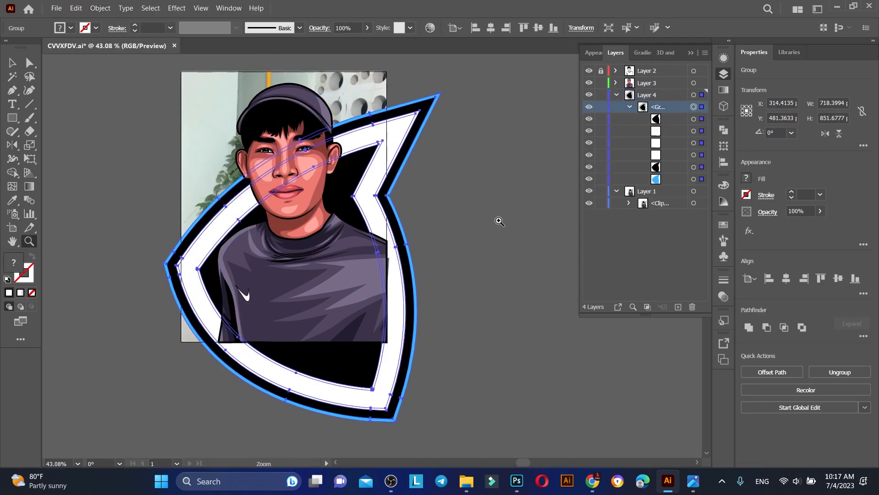
scroll(499, 222, "down", 2)
left_click(670, 147)
Start a Pen path at the white band's lower tip, running through the inner black area and notch to the upper tip
left_click_drag(260, 233, 338, 227)
left_click(314, 311)
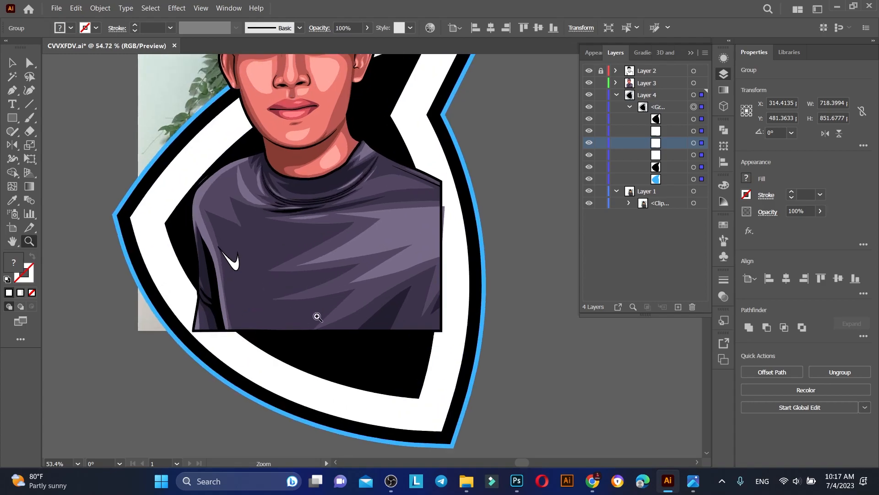
left_click(19, 65)
left_click(78, 158)
left_click(13, 90)
left_click(453, 419)
left_click(393, 331)
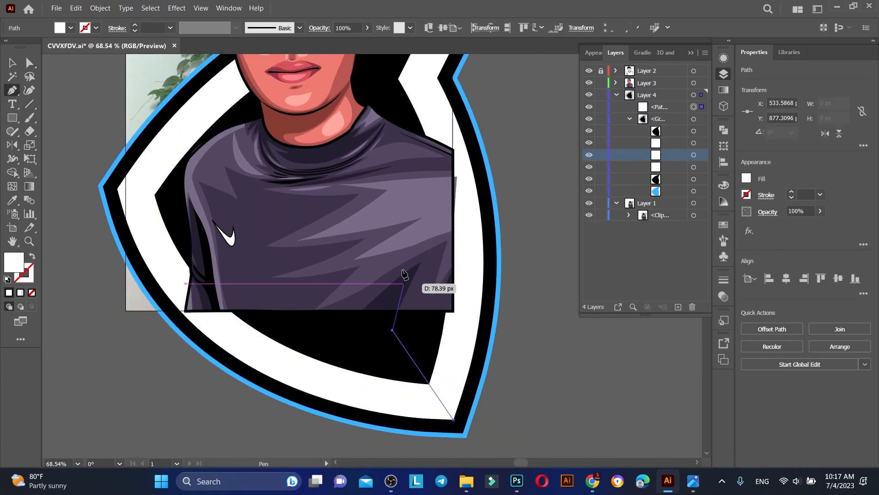
scroll(403, 295, "up", 4)
left_click(398, 210)
scroll(467, 143, "up", 1)
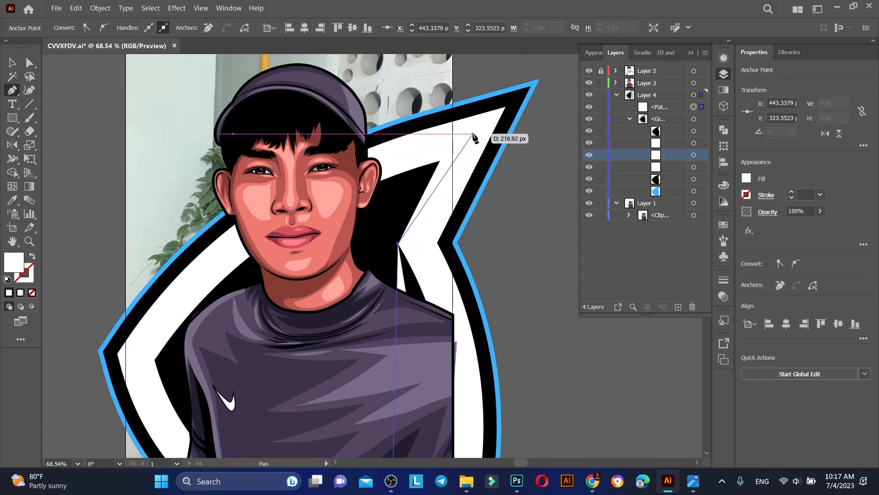
left_click(472, 136)
Curve the Pen path along the white band's left side and close it at the lower tip
scroll(320, 238, "down", 2)
left_click_drag(140, 267, 142, 385)
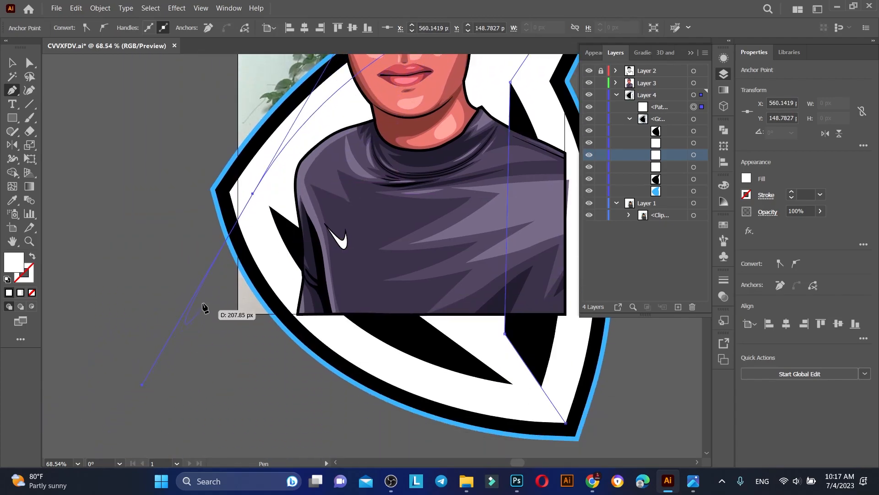
left_click(253, 193)
left_click_drag(566, 423, 656, 432)
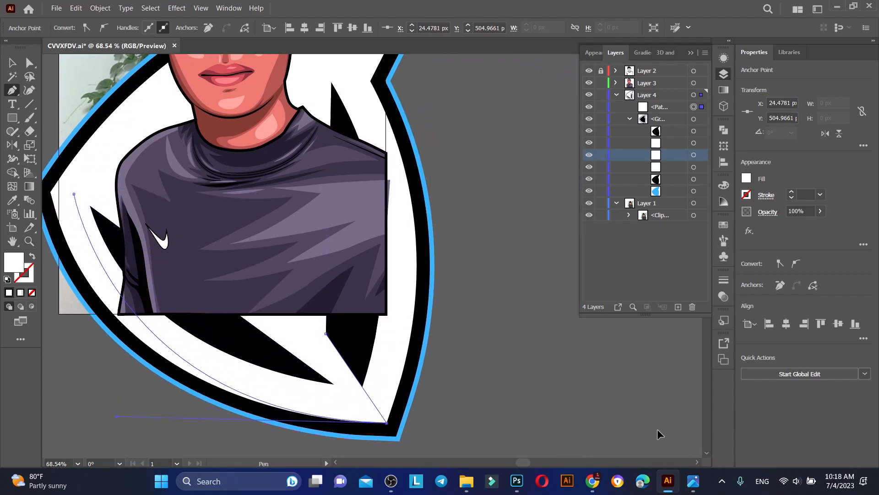
Fill the newly closed Pen path with the light lavender colour a8a8cc
double_click(16, 263)
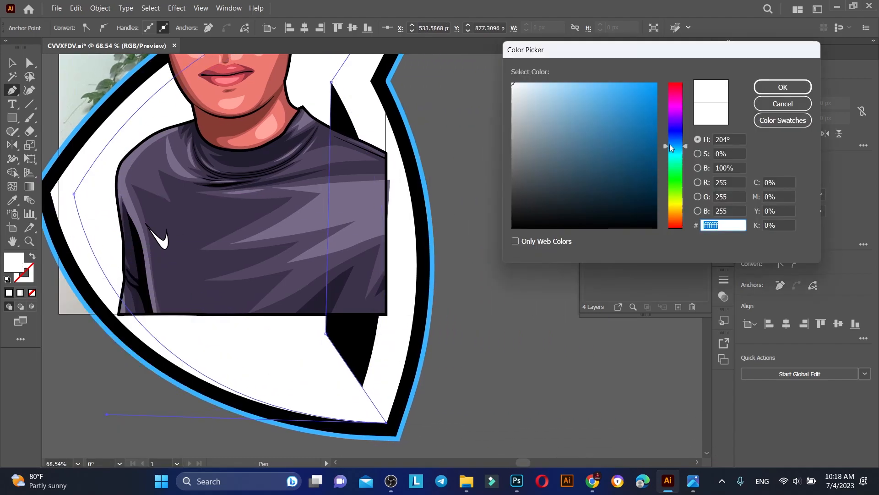
left_click(783, 104)
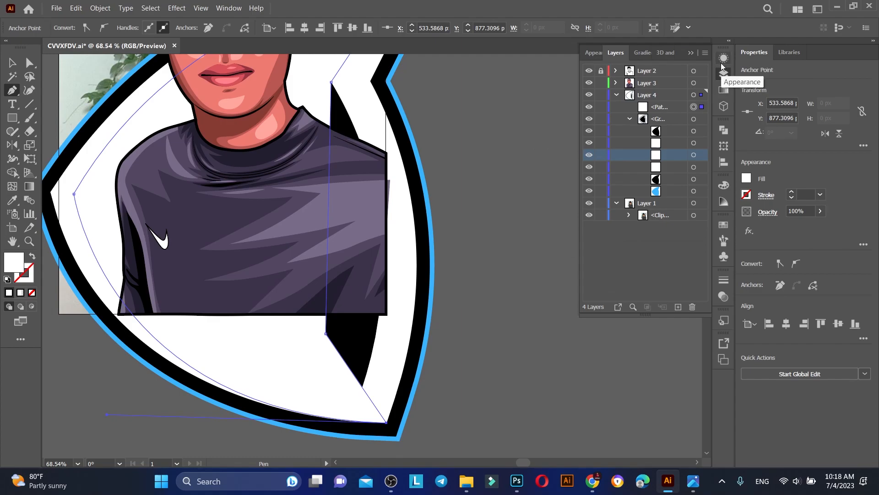
left_click(692, 106)
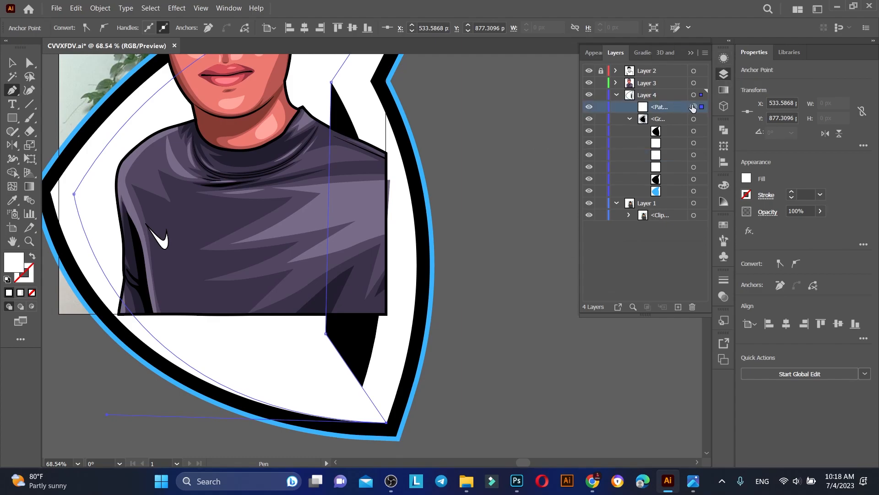
double_click(13, 263)
left_click(742, 122)
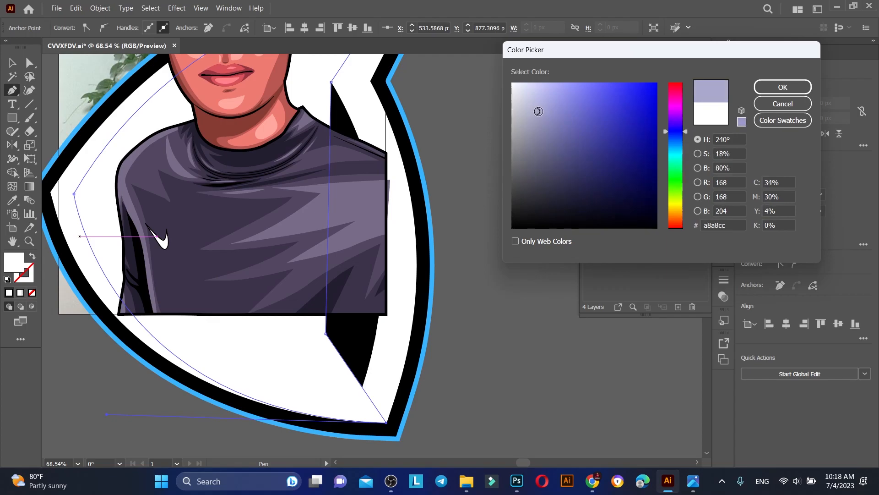
left_click(781, 88)
Move the lavender path into Layer 4's group, directly beneath its topmost white path
key("z")
left_click_drag(405, 243, 356, 238)
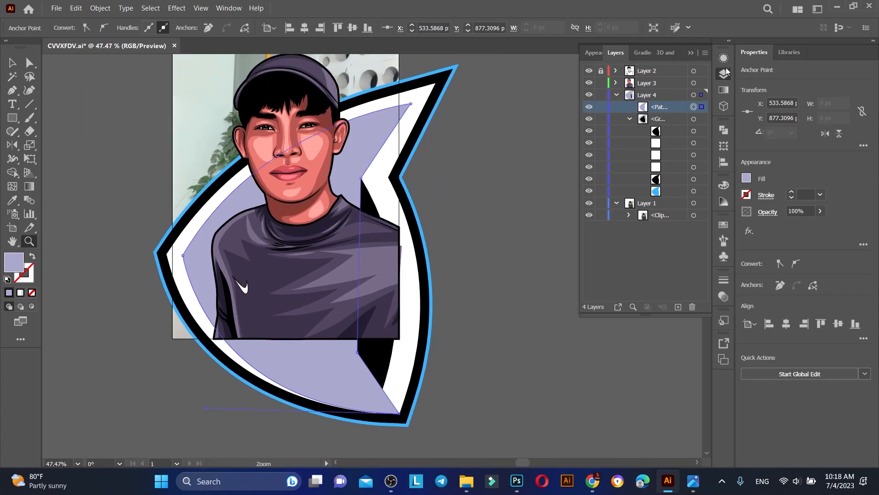
left_click_drag(670, 108, 663, 136)
scroll(310, 243, "down", 1)
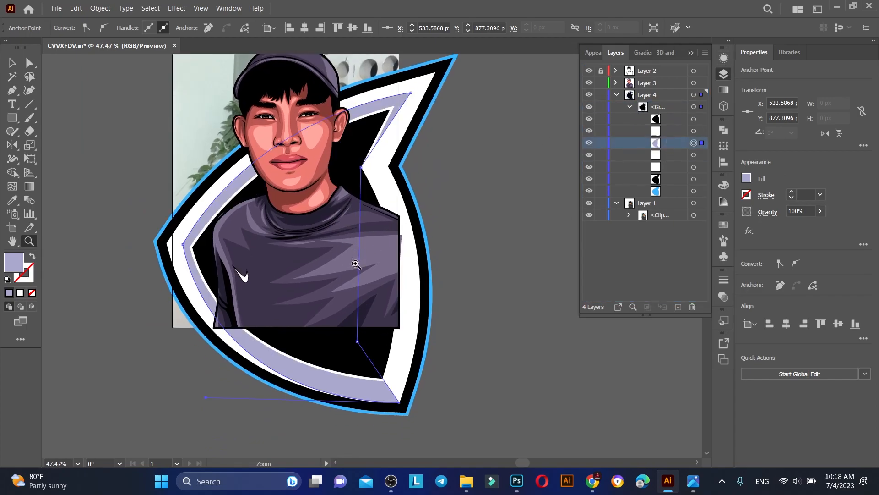
Reshape the lavender path with the Curvature tool, adjusting its left corner, upper curve and lower tip inside the white band
left_click_drag(310, 242, 274, 244)
left_click_drag(348, 177, 385, 269)
key("shift+grave")
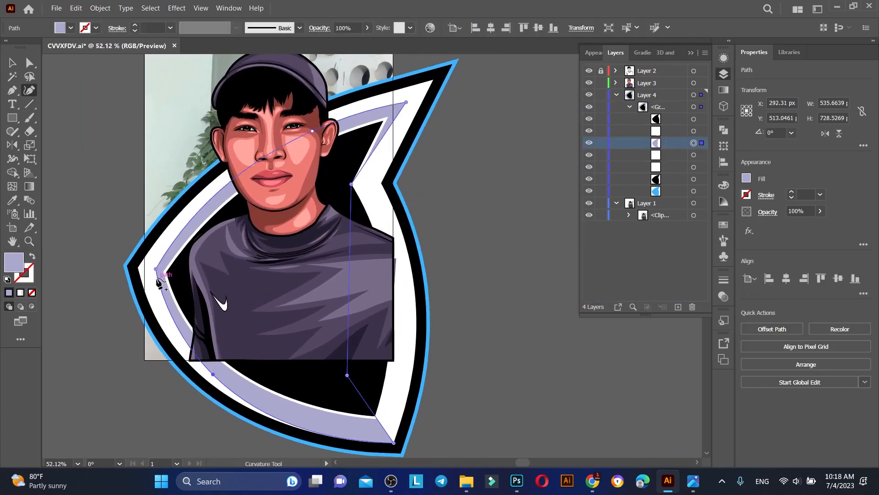
left_click_drag(151, 270, 154, 271)
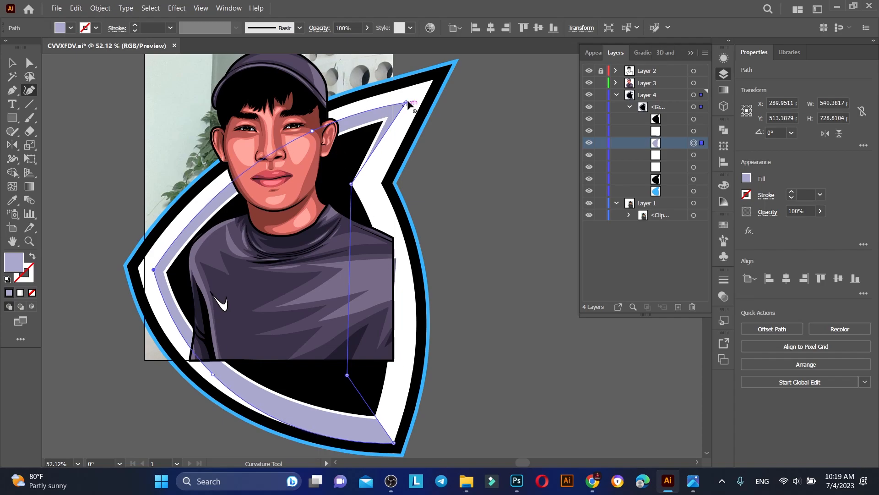
left_click_drag(406, 99, 406, 102)
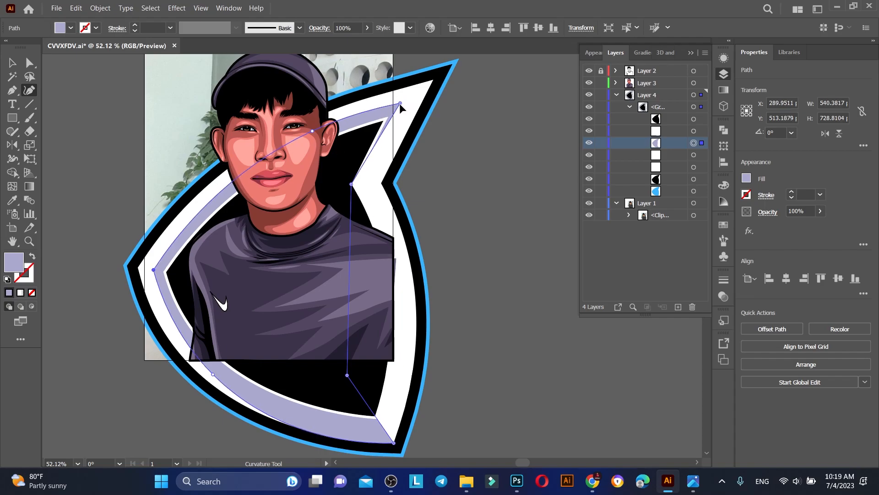
left_click(309, 134)
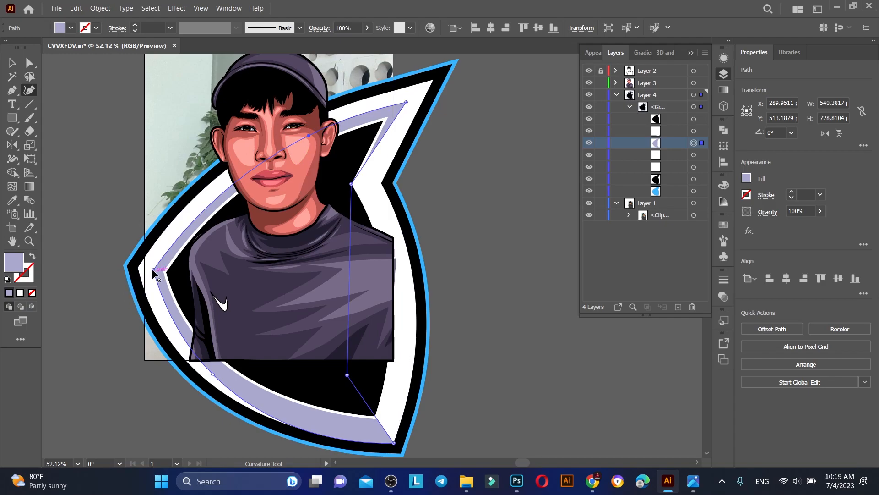
left_click_drag(151, 271, 151, 272)
scroll(373, 334, "down", 3)
left_click_drag(394, 377, 393, 372)
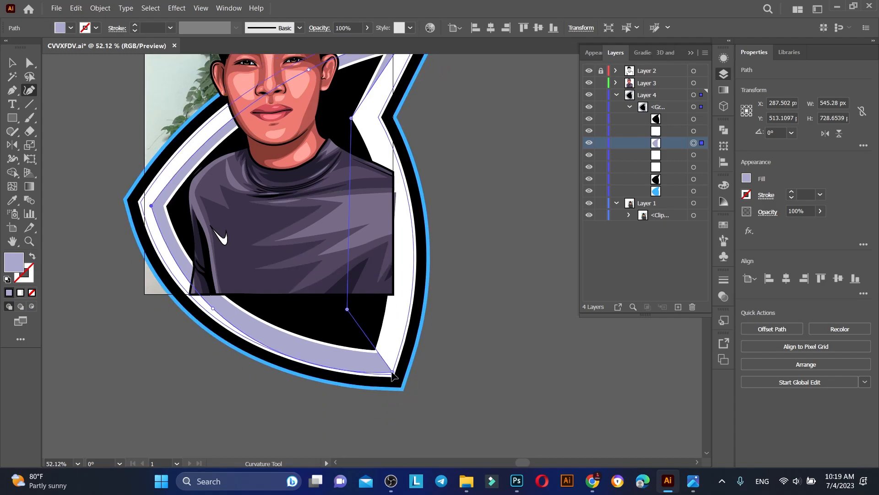
Place the middle white path directly above the lavender path and make a clipping mask from the two
scroll(384, 397, "down", 2)
key("z")
left_click_drag(297, 292, 351, 346)
scroll(352, 345, "up", 1)
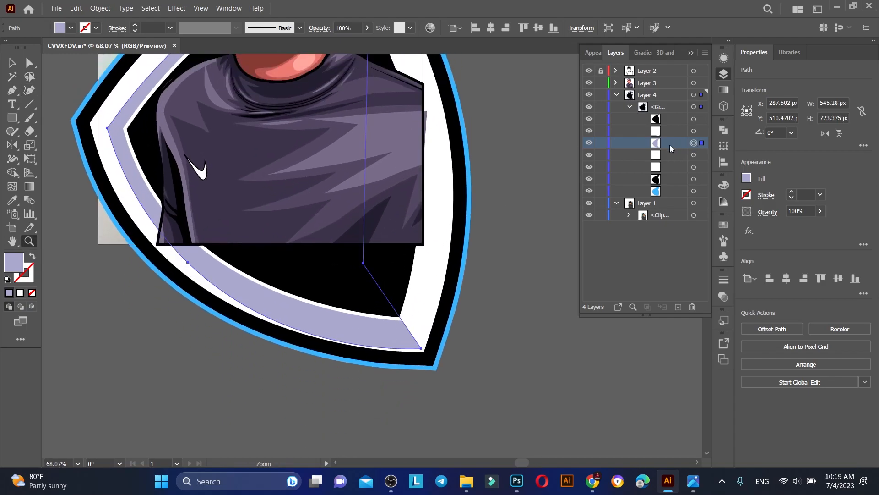
left_click_drag(673, 158, 674, 159)
left_click(694, 143, "shift")
left_click(100, 7)
mouse_move(220, 408)
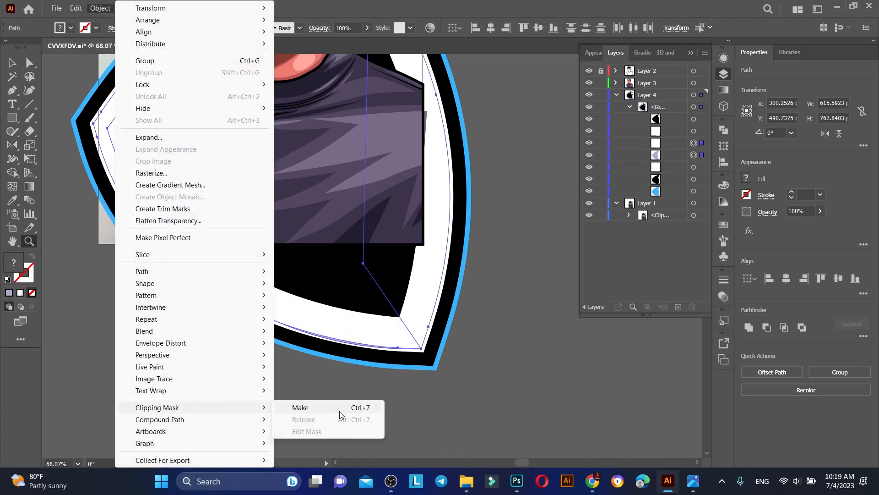
left_click(340, 409)
Unlock Layer 2, create a new layer at the top of the stack and move Layers 2 and 3 into it
scroll(350, 222, "up", 3)
left_click_drag(349, 222, 363, 297)
left_click(693, 118)
left_click(601, 71)
left_click(652, 71)
left_click(678, 307)
left_click(649, 83)
left_click(656, 93, "shift")
left_click_drag(656, 94, 653, 72)
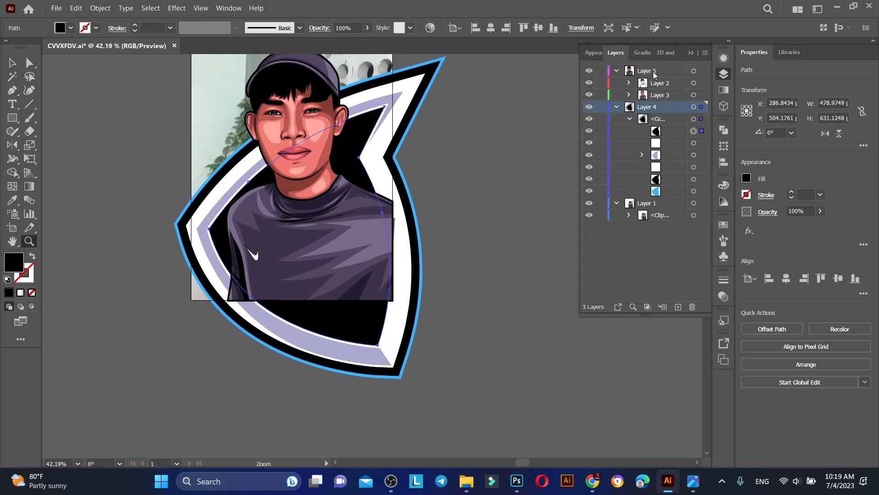
Copy the inner black path in place, move the copy to the top of Layer 5 and clip the portrait artwork with it
key("ctrl+c")
key("ctrl+f")
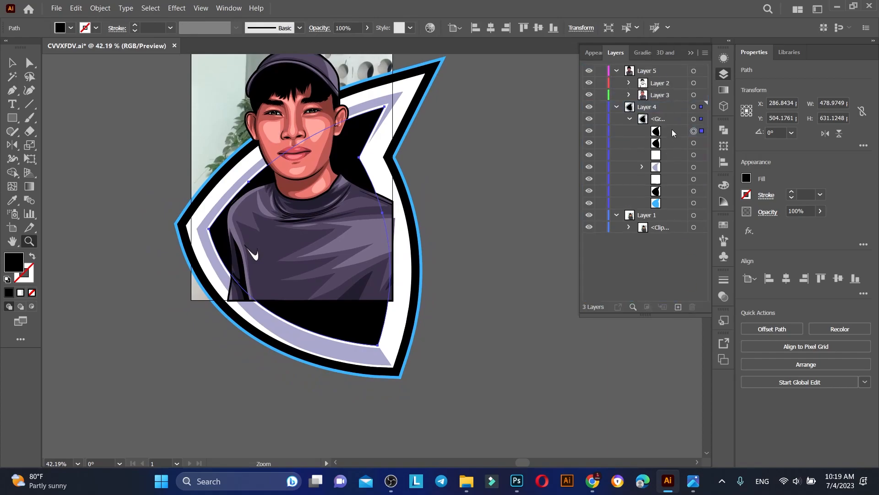
left_click_drag(672, 130, 675, 77)
left_click(701, 95, "shift")
left_click(701, 106, "shift")
left_click(99, 8)
mouse_move(233, 407)
left_click(305, 406)
Pull the portrait clipping path's upper-left anchor far upward so the mask covers the whole head and cap
left_click(686, 95)
scroll(309, 233, "up", 3)
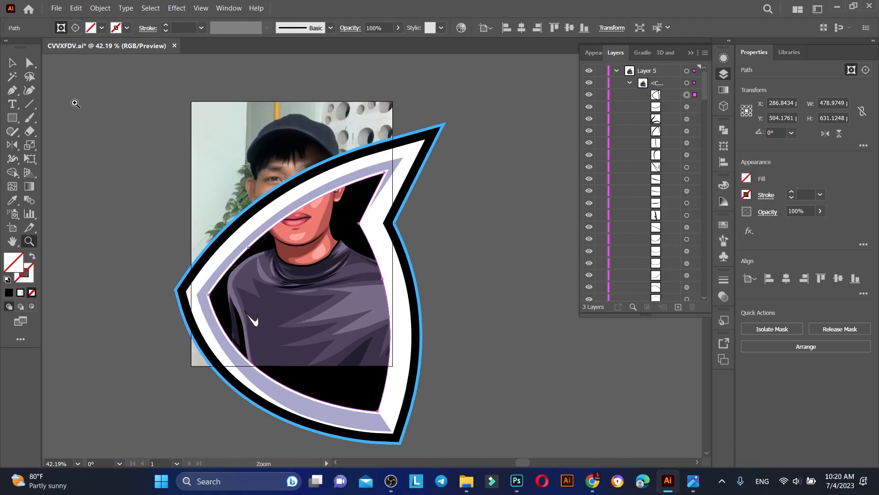
left_click(29, 90)
left_click_drag(249, 247, 248, 72)
left_click(12, 63)
left_click(459, 300)
scroll(459, 300, "down", 1)
key("z")
left_click_drag(353, 270, 339, 220)
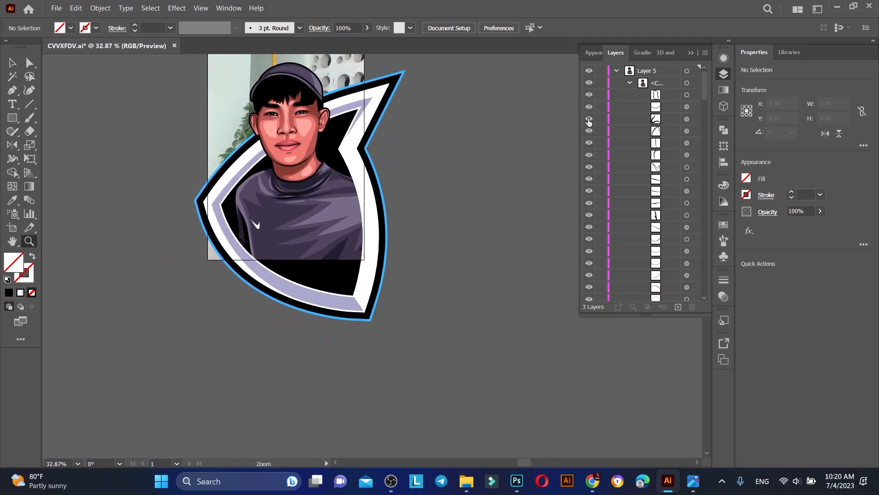
Draw a long, narrow rectangle above Layer 4's group, fill it with the band's lavender and tilt it about 31° across the torso
left_click(630, 83)
left_click(616, 71)
left_click(673, 95)
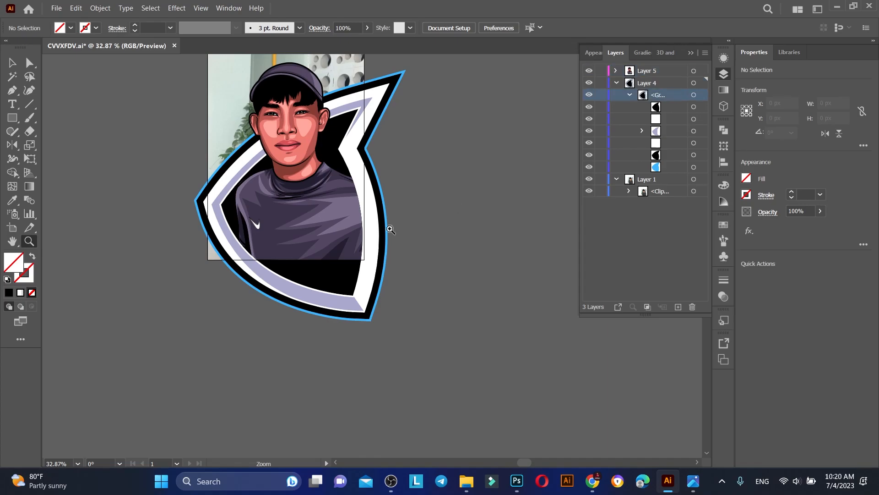
scroll(456, 206, "down", 1)
key("m")
mouse_move(105, 268)
left_mouse_down()
mouse_move(448, 296)
mouse_move(408, 212)
mouse_move(405, 159)
left_mouse_up()
key("i")
left_click(320, 281)
left_click(13, 64)
left_click_drag(273, 219, 281, 223)
Duplicate the tilted rectangle in place, thin the copy into a narrower stripe and set it parallel just above the original
key("ctrl+c")
key("ctrl+f")
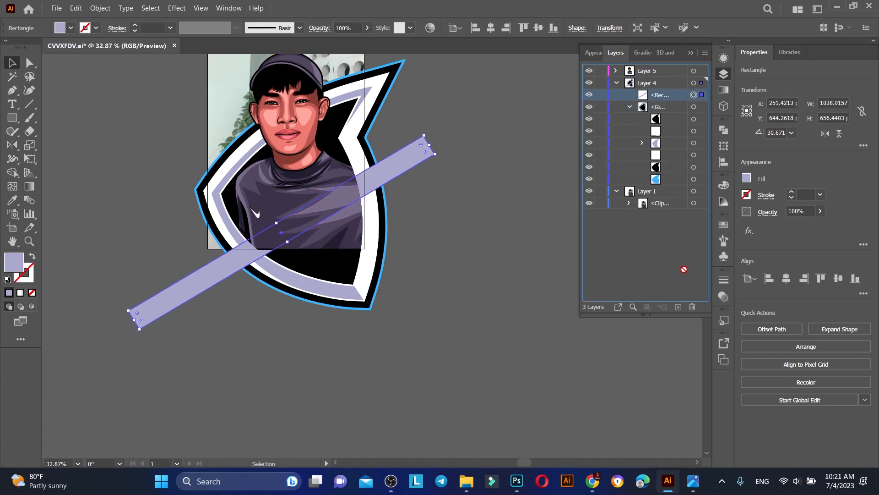
left_click_drag(331, 178, 350, 214)
key("ctrl+z")
left_click_drag(412, 160, 431, 183)
left_click_drag(307, 264, 299, 250)
left_click_drag(399, 185, 380, 147)
Rotate both stripes to about 60° and position them across the right side of the white band, leaving a narrow gap between them
left_click(702, 108, "shift")
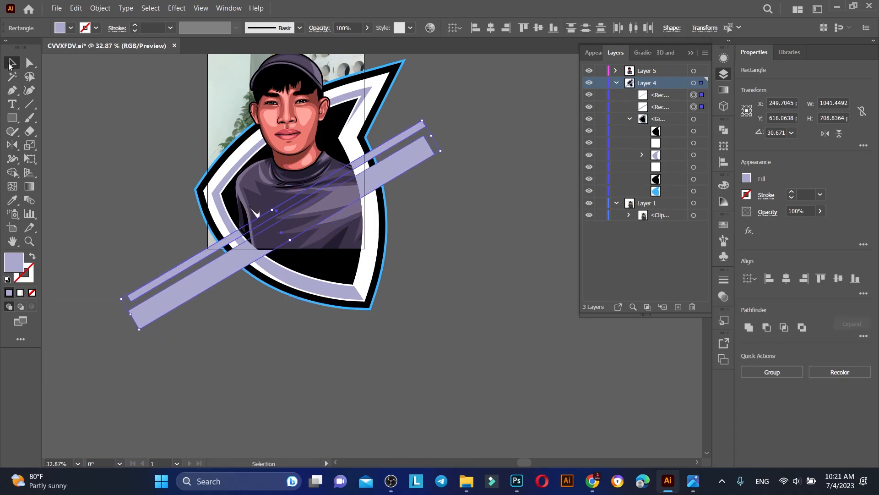
left_click_drag(426, 123, 373, 75)
left_click_drag(361, 162, 382, 178)
left_click_drag(438, 121, 435, 105)
left_click_drag(402, 142, 405, 148)
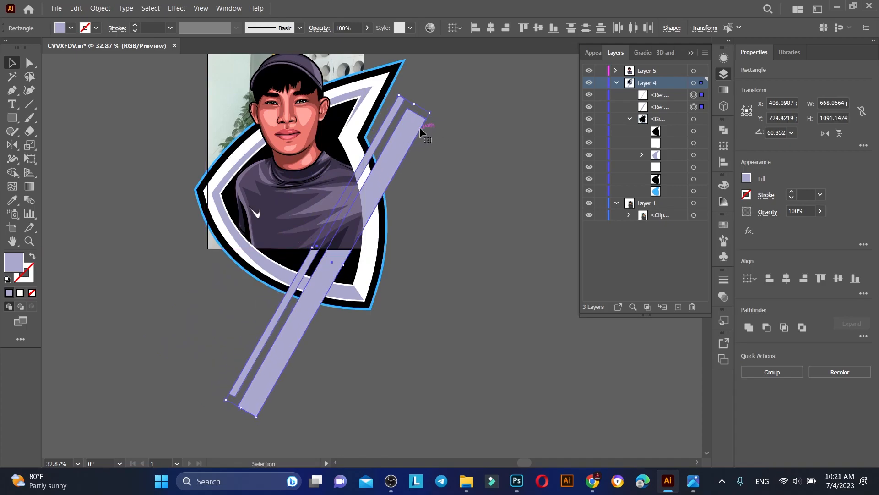
left_click(418, 128, "shift")
left_click_drag(393, 111, 395, 114)
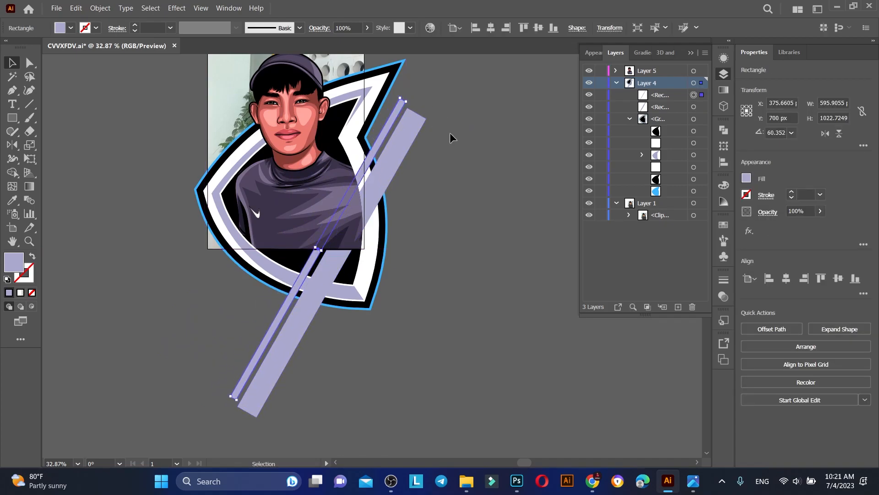
left_click(392, 158, "shift")
left_click_drag(392, 158, 395, 160)
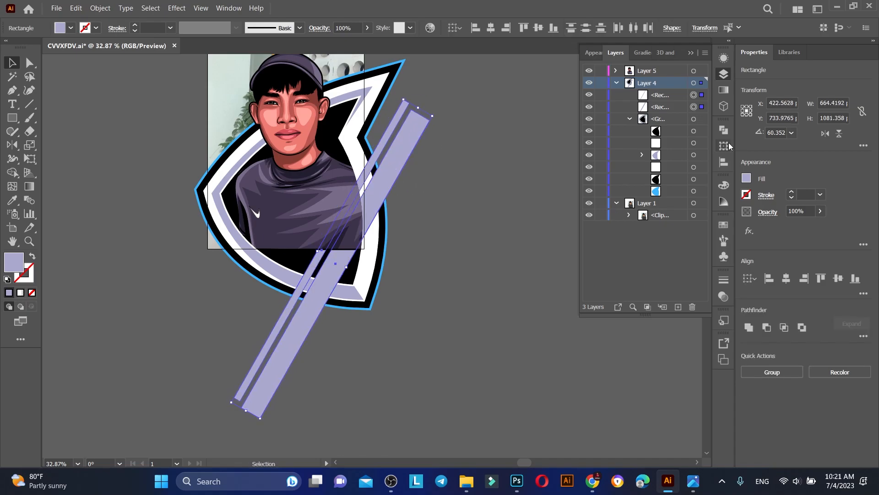
Duplicate the lower white path, move both stripes between its two copies and clip the stripes with the upper copy
left_click(682, 155)
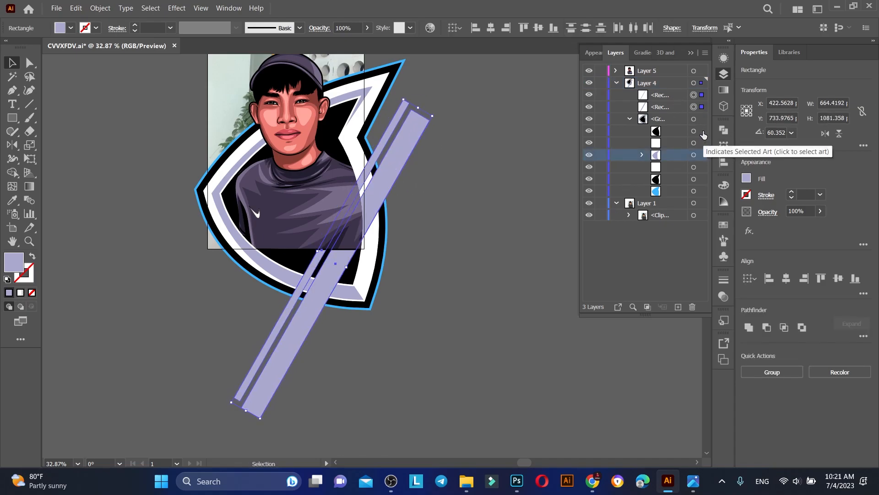
left_click(701, 143)
left_click(702, 167)
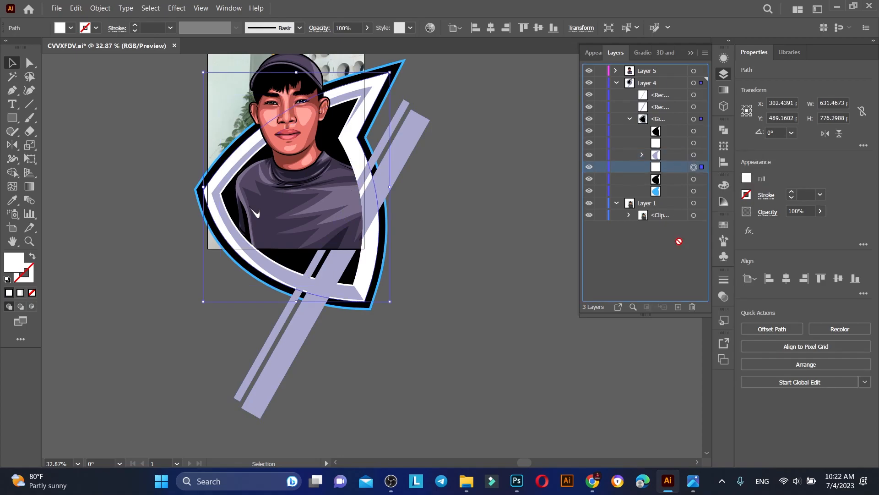
left_click_drag(677, 214, 678, 306)
left_click_drag(674, 179, 673, 174)
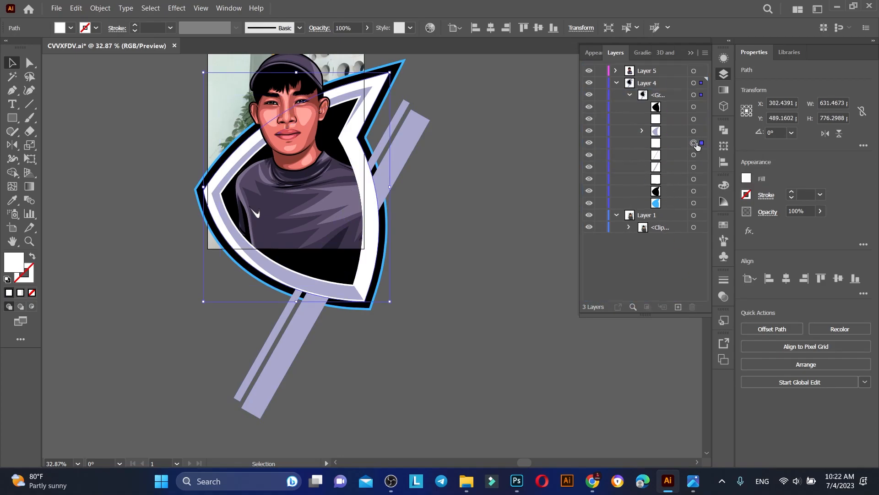
left_click(702, 156, "shift")
left_click(100, 8)
mouse_move(245, 406)
left_click(300, 406)
left_click(477, 185)
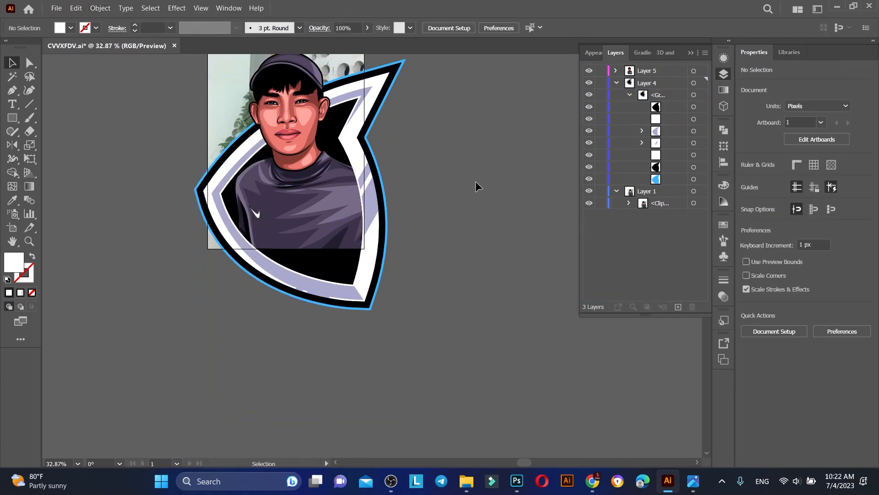
Expand the stripes' clip group and delete its clipping path
left_click(370, 286)
left_click(503, 217)
left_click(375, 268)
key("z")
left_click_drag(317, 159, 393, 261)
left_click(642, 143)
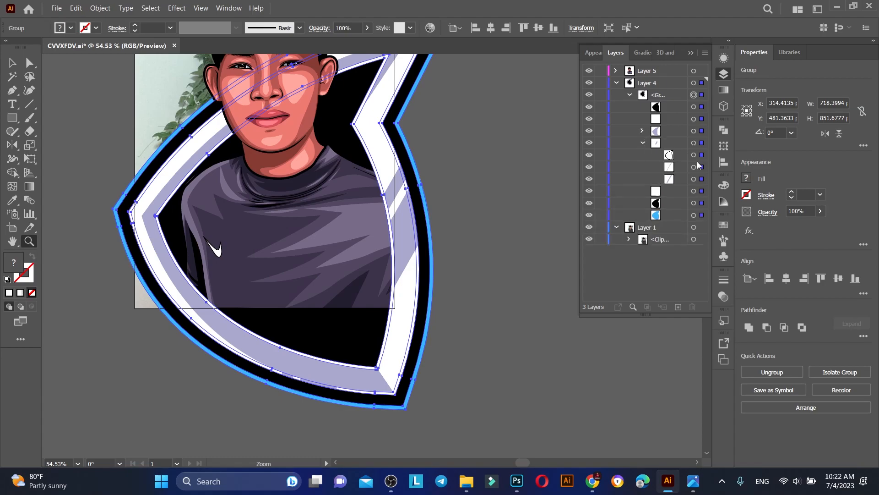
left_click(693, 155)
left_click(694, 307)
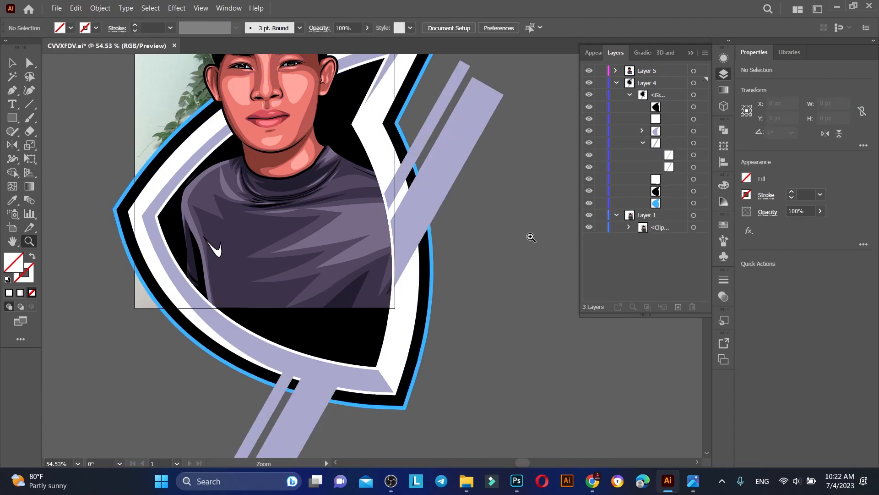
Duplicate the lavender band's clipping path and move the copy to the top of the stripes' group
scroll(555, 193, "up", 1)
left_click(642, 130)
left_click(673, 143)
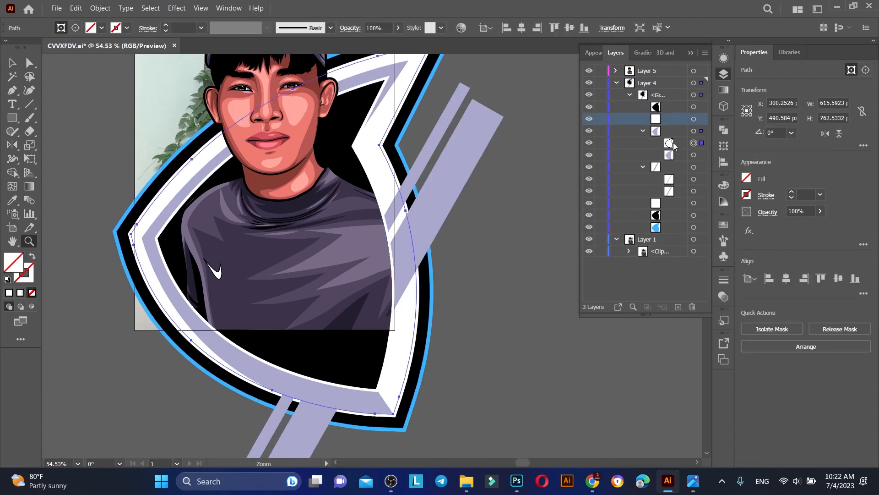
left_click_drag(680, 295, 678, 306)
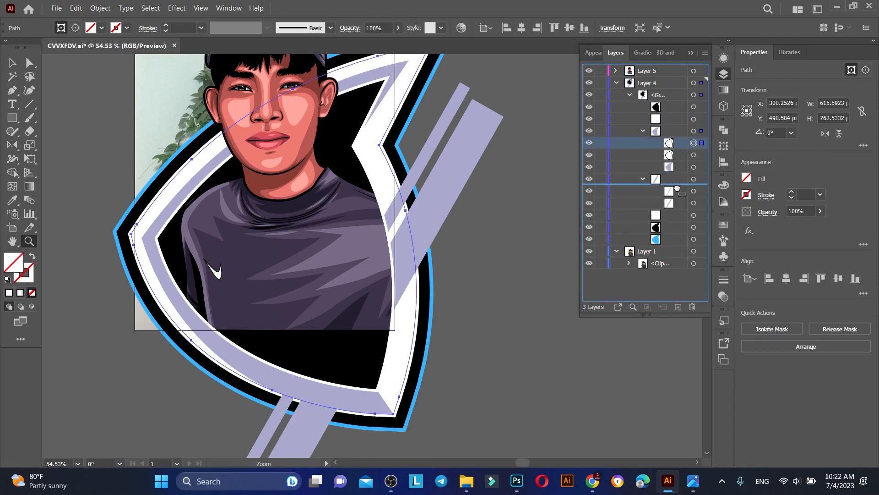
left_click_drag(677, 187, 677, 188)
left_click(642, 167)
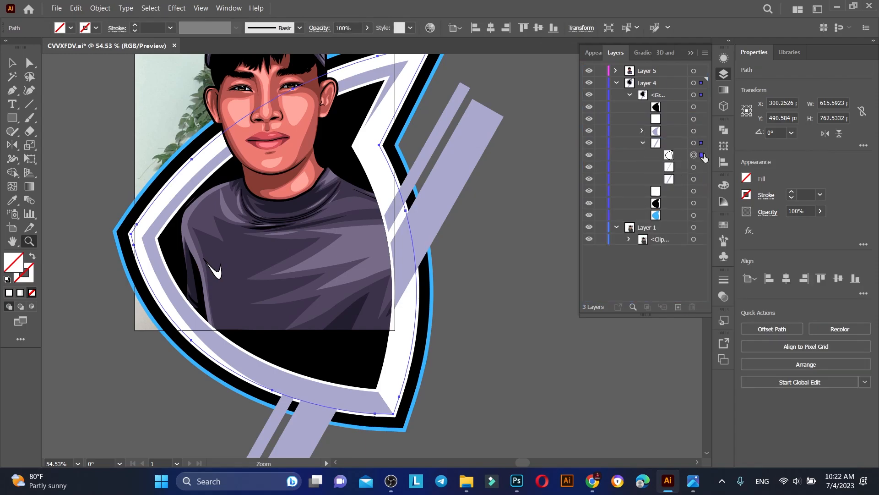
Make a clipping mask from the copied path and the two stripes, and collapse their group
left_click(701, 143)
left_click(99, 8)
mouse_move(213, 406)
left_click(288, 406)
left_click_drag(353, 179, 434, 240)
left_click(642, 143)
Select the lavender path inside its clip group and refine its left edge curve with the Curvature tool
left_click_drag(397, 171, 376, 308)
left_click_drag(229, 194, 275, 219)
left_click(642, 131)
left_click(701, 155)
mouse_move(161, 211)
left_mouse_down()
mouse_move(153, 208)
mouse_move(176, 207)
left_mouse_up()
scroll(204, 243, "down", 6)
left_click_drag(373, 387, 325, 363)
scroll(324, 362, "up", 2)
left_click_drag(210, 220, 201, 217)
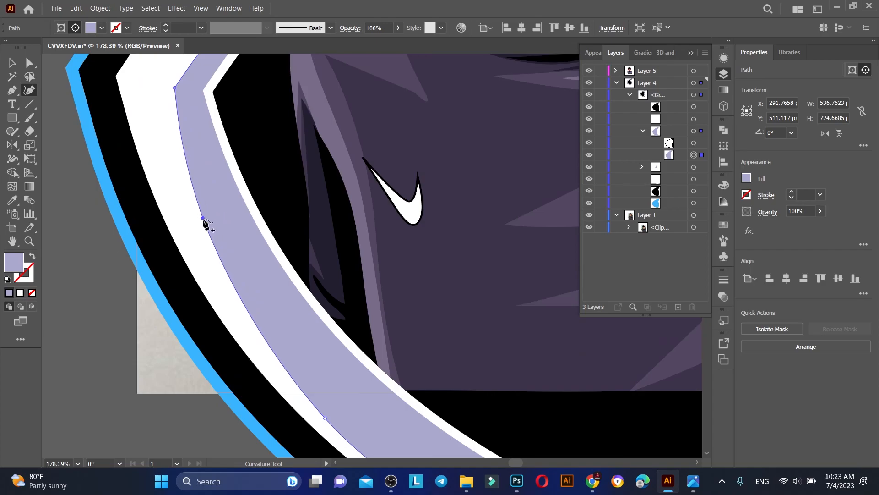
Remove the intermediate anchor points along the lavender path's lower-left edge with the Pen tool
key("z")
left_click_drag(291, 171, 88, 180)
left_click_drag(376, 146, 462, 334)
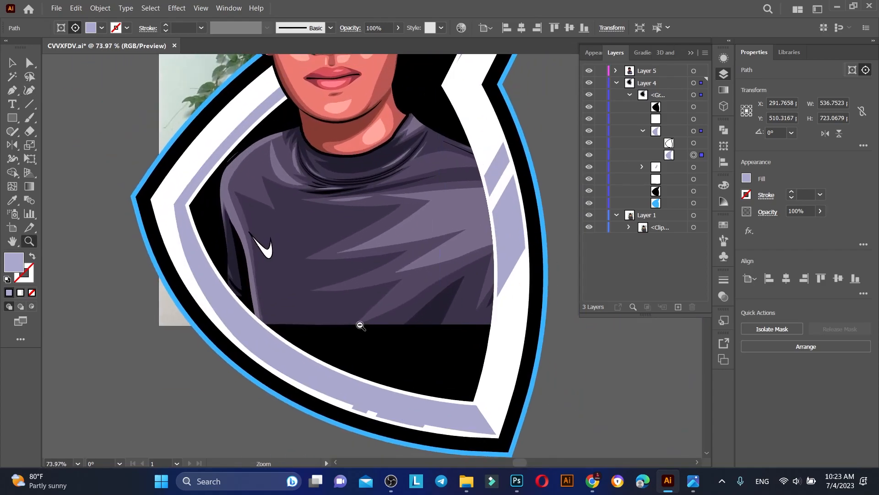
left_click(29, 91)
left_click(12, 90)
left_click(158, 223)
left_click(147, 188)
left_click(170, 249)
left_click(209, 306)
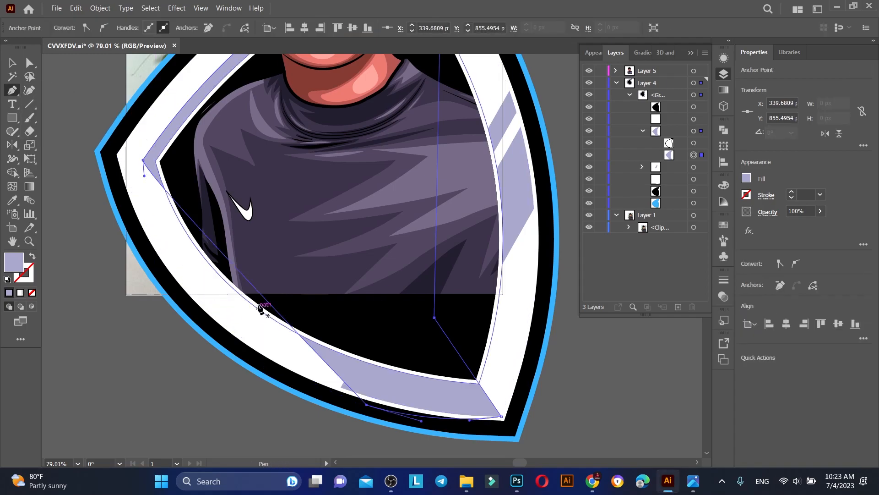
Bend the lavender path's lower-left edge into one smooth curve with the Curvature tool
key("shift+grave")
left_click_drag(256, 289, 221, 305)
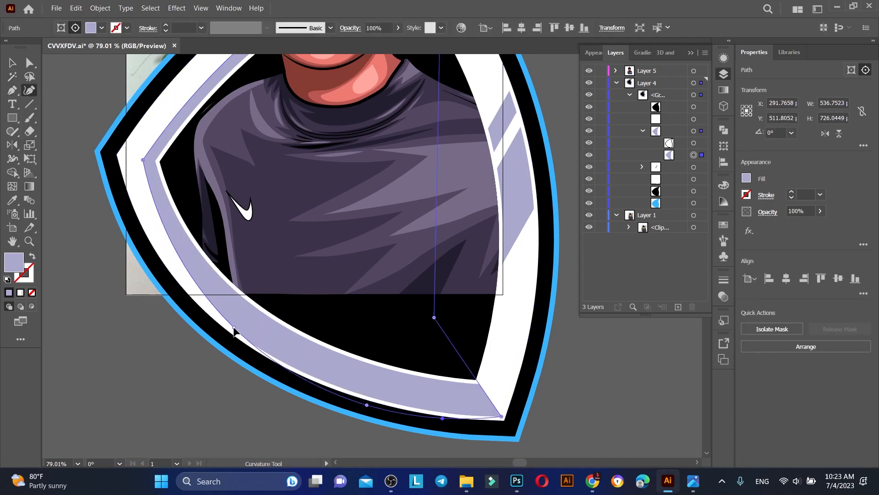
left_click_drag(367, 406, 392, 403)
Reposition the lavender path's anchor behind the face and its left corner point to even out the upper-left band
key("ctrl+space")
left_click_drag(323, 314, 306, 256)
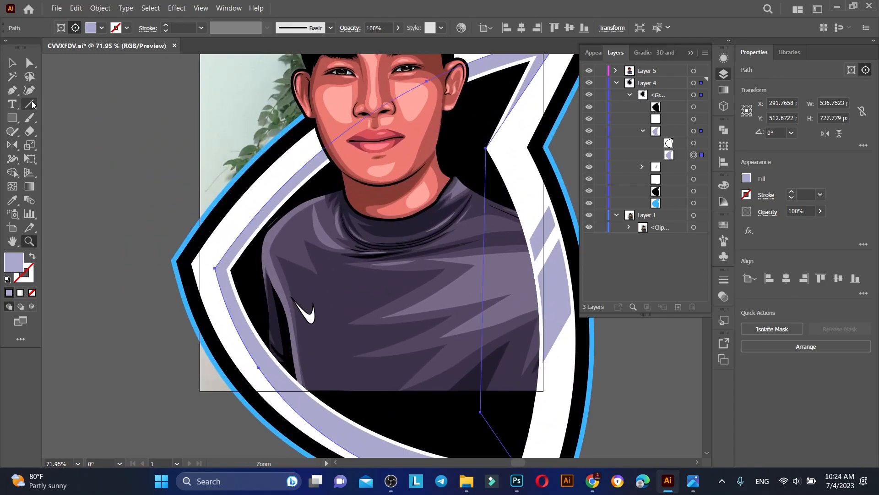
scroll(212, 271, "up", 3)
left_click_drag(426, 136, 430, 129)
left_click_drag(212, 323, 213, 322)
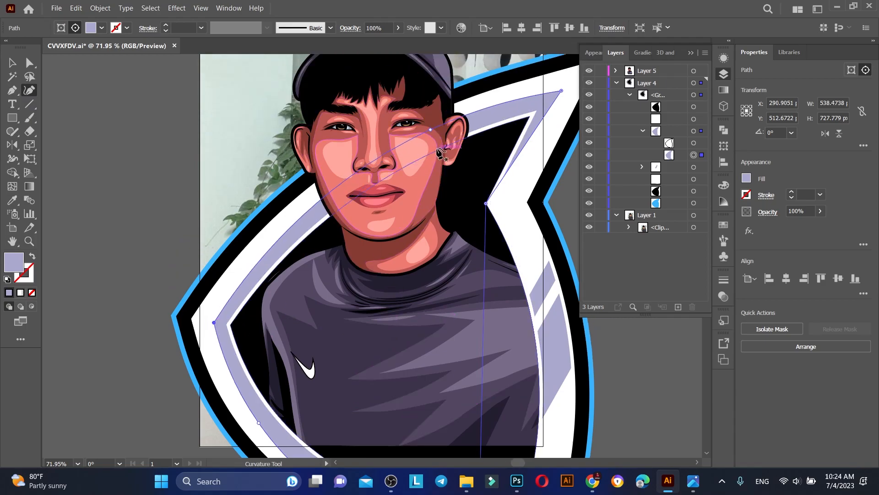
left_click_drag(430, 130, 429, 127)
Fine-tune the lavender path's left-side and upper anchors so the band keeps an even width
scroll(247, 231, "down", 1)
key("ctrl+space")
left_click_drag(234, 131, 103, 130)
left_click_drag(274, 182, 403, 314)
left_click_drag(273, 357, 252, 336)
key("ctrl+space")
left_click_drag(247, 234, 124, 159)
left_click_drag(272, 168, 385, 312)
left_click_drag(150, 304, 149, 310)
left_click_drag(324, 147, 323, 149)
Collapse Layer 4, deselect the path, and hide the reference photo's clip group in Layer 1
scroll(324, 150, "down", 2)
key("ctrl+space")
left_click_drag(315, 185, 240, 136)
left_click_drag(213, 222, 167, 210)
left_click_drag(436, 182, 506, 235)
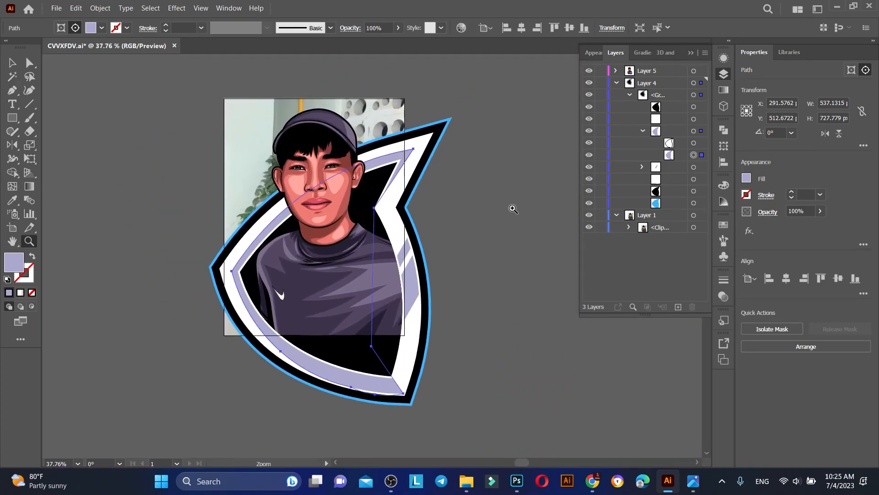
left_click_drag(436, 205, 440, 206)
left_click(616, 82)
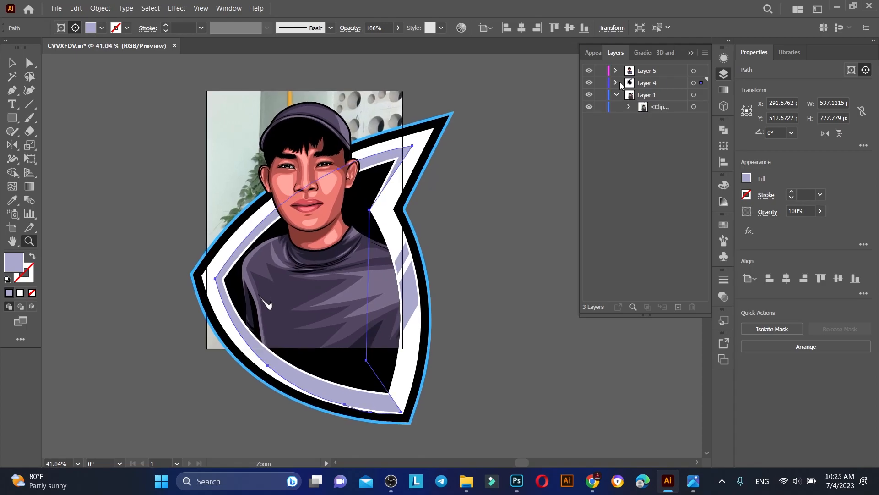
key("v")
left_click(557, 238)
scroll(534, 273, "up", 2)
left_click(589, 107)
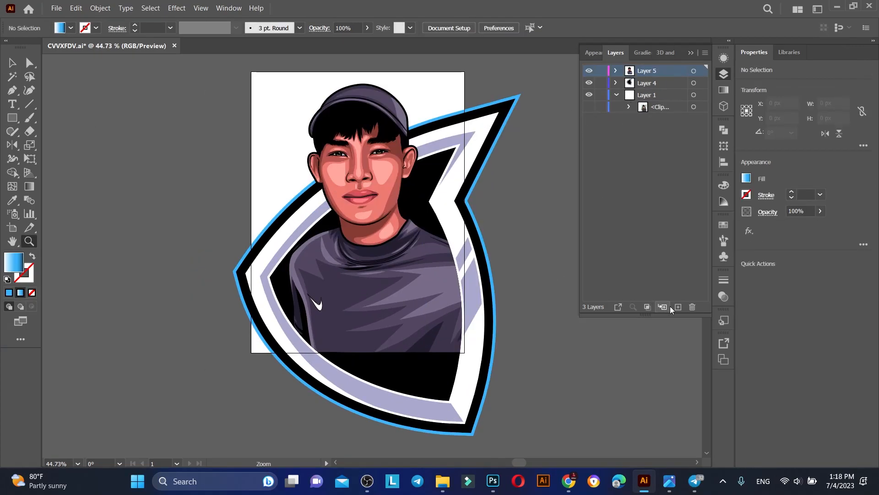
Add a new top layer and place the text PUTGAMING in a frame about 938 px wide across the emblem's lower part
left_click(678, 306)
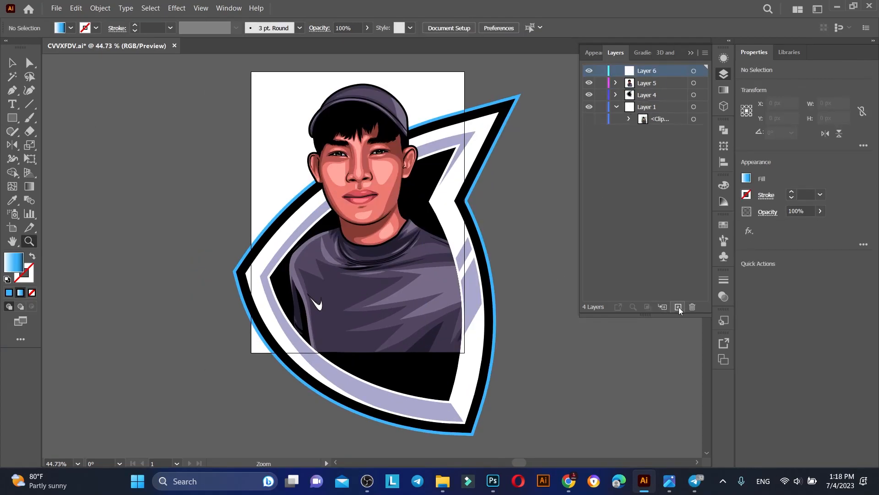
scroll(316, 255, "down", 1)
left_click_drag(318, 252, 283, 234)
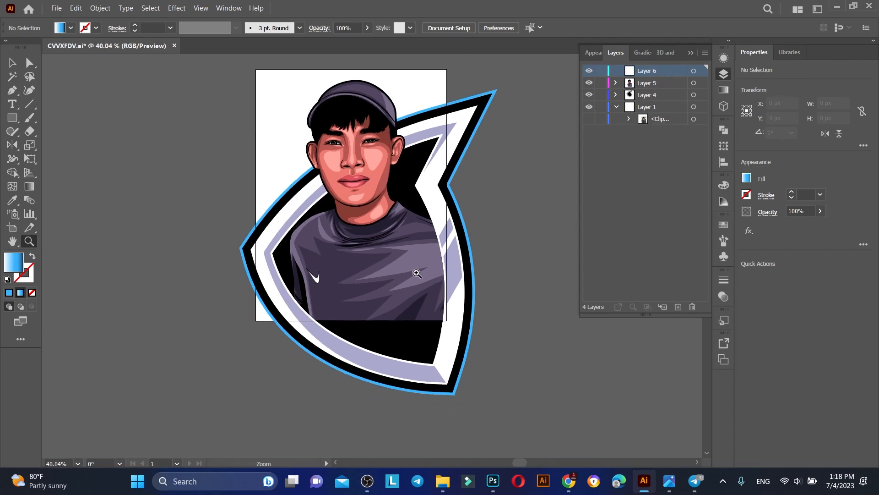
left_click_drag(417, 274, 458, 275)
left_click(12, 104)
left_click_drag(169, 316, 556, 414)
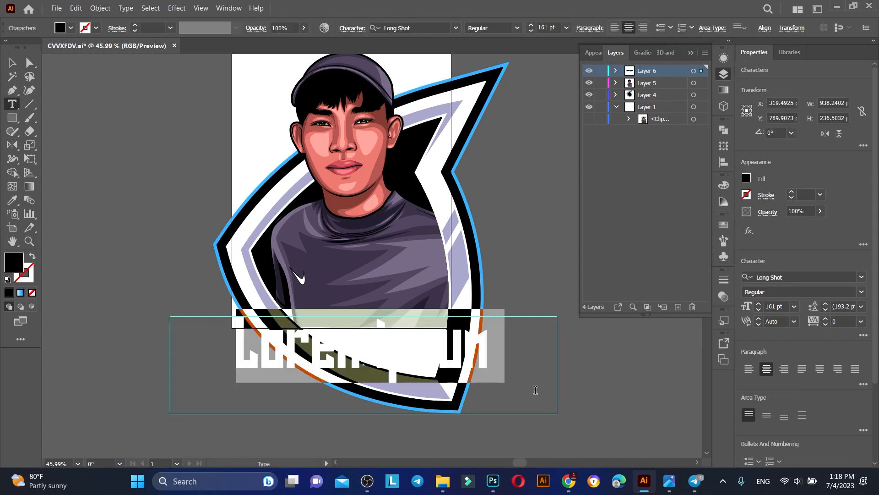
key("BackSpace")
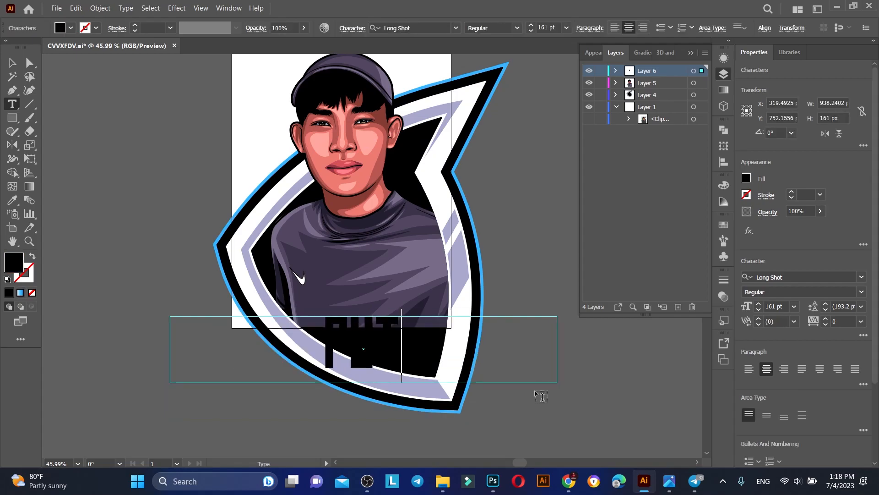
type("PUBGAMING")
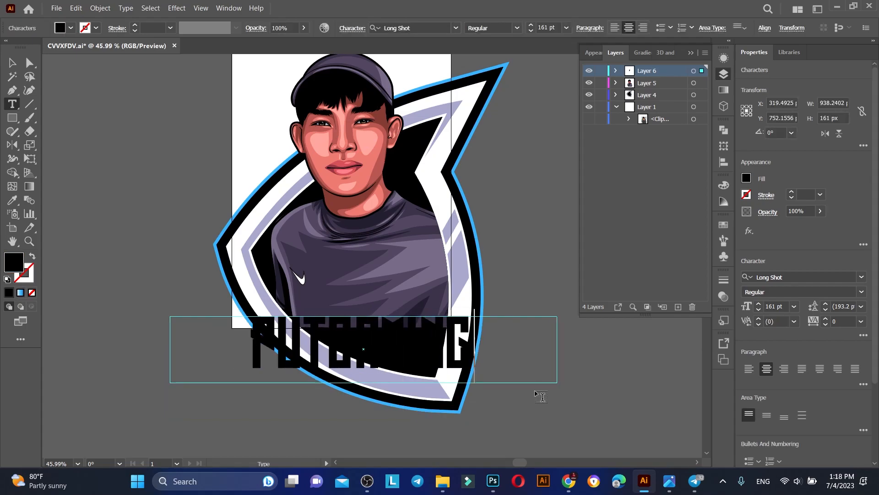
Nudge the PUTGAMING text 9 px down and 9 px to the right
key("Escape")
key("Down")
key("Down")
key("Down")
key("Down")
key("Down")
key("Down")
key("Down")
key("Down")
key("Down")
key("Right")
key("Right")
key("Right")
key("Right")
key("Right")
key("Right")
key("Right")
key("Right")
Add two extra fills to the appearance of the PUTGAMING text
left_click(724, 57)
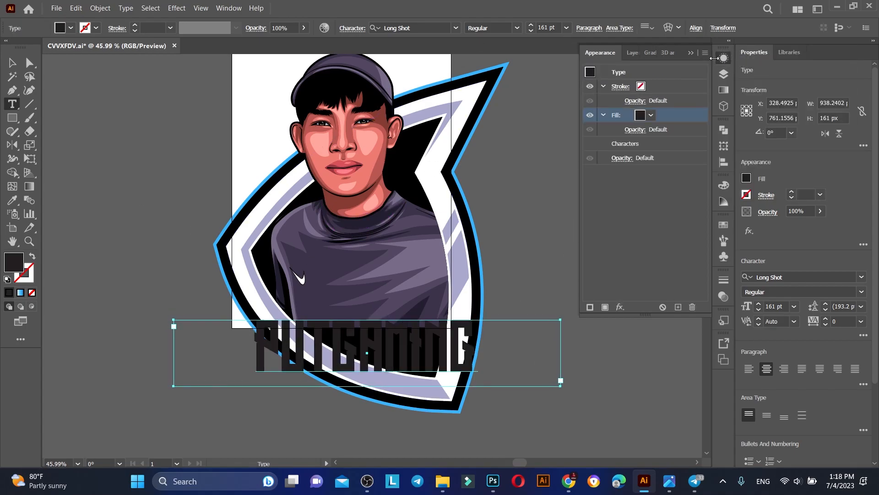
left_click(705, 52)
left_click(731, 57)
left_click(705, 53)
left_click(732, 57)
Give the text's uppermost fill a white-to-black linear gradient at 90° with the white stop at about 49%
left_click(650, 115)
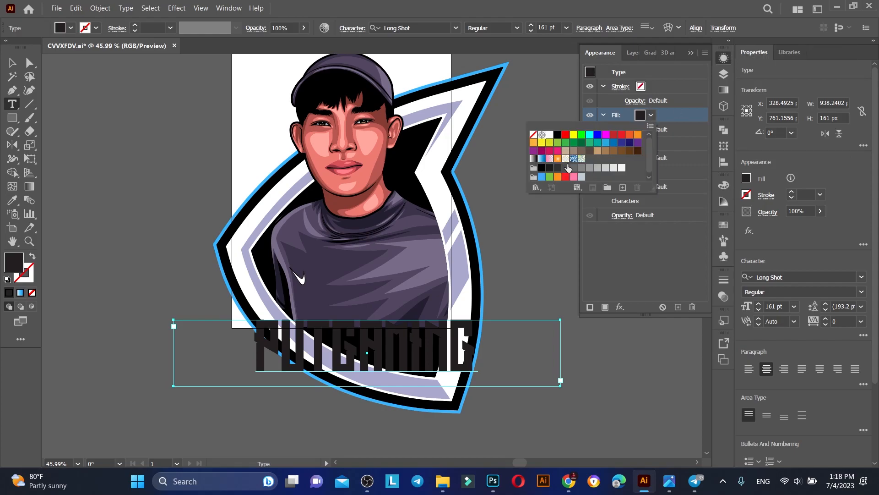
left_click(533, 158)
left_click(650, 114)
left_click(649, 53)
left_click(664, 116)
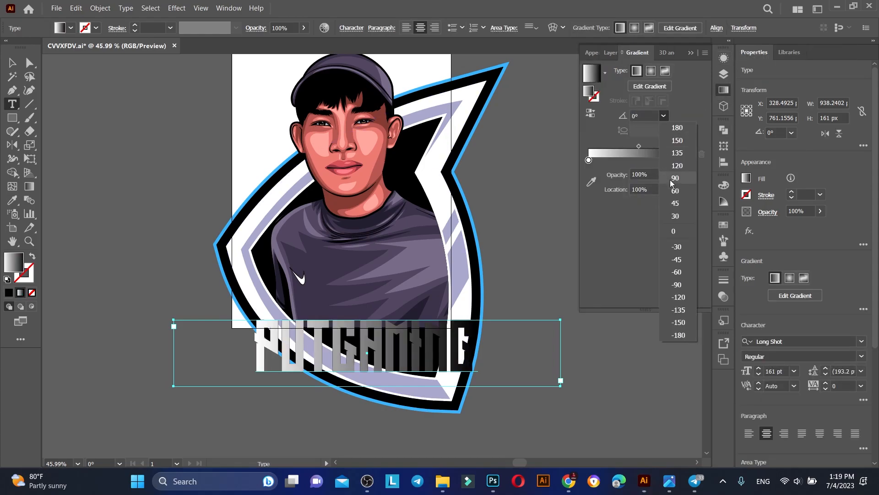
left_click(664, 178)
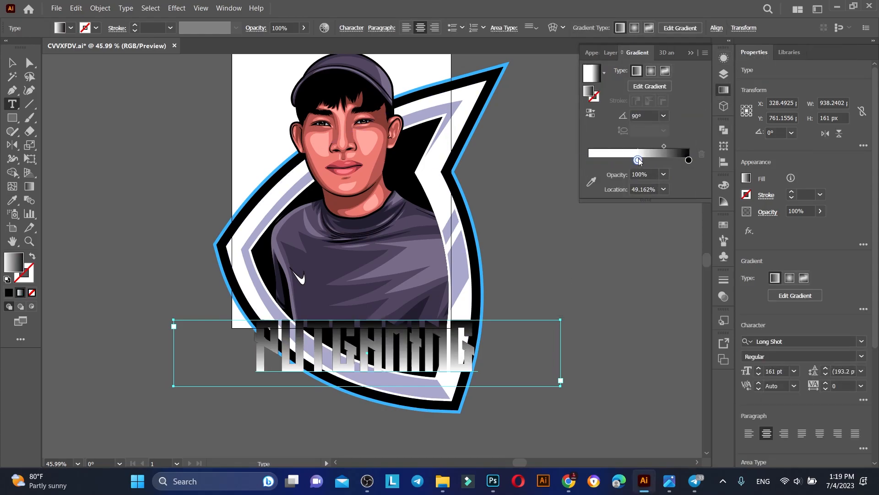
left_click_drag(638, 161, 639, 161)
Recolour the black stop of the text gradient with the emblem's lavender
double_click(689, 160)
left_click(536, 230)
left_click(462, 316)
left_click(435, 384)
Apply an Offset Path effect of -2 px with miter joins to the whole PUTGAMING text
key("z")
left_click_drag(379, 341, 412, 337)
left_click(722, 59)
left_click(618, 71)
left_click(620, 307)
left_click(792, 94)
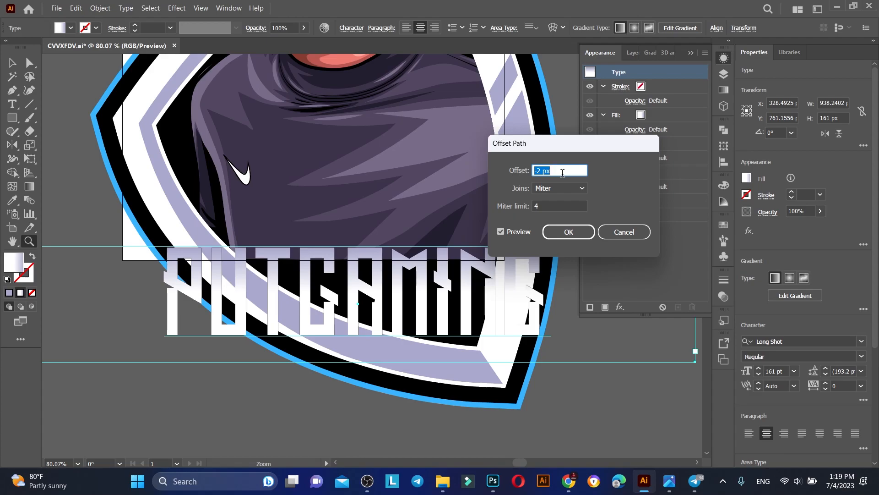
key("Down")
key("Up")
left_click(568, 231)
Make the text's middle fill white and apply a 3 px Offset Path to it
left_click_drag(379, 260, 392, 247)
left_click(641, 158)
left_click(549, 178)
left_click(620, 307)
left_click(647, 96)
key("Down")
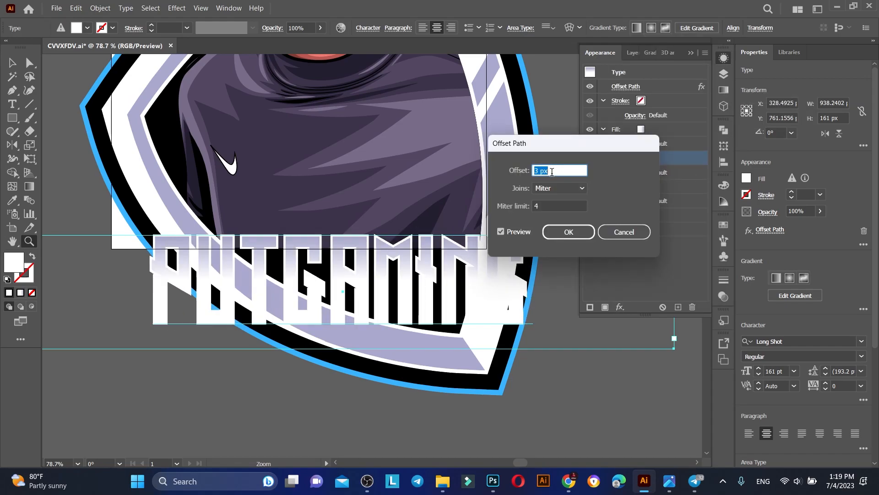
left_click(568, 232)
Make the text's lowest fill black and expand it with Offset Path into a heavy outline around the letters
left_click_drag(309, 266, 385, 275)
left_click(673, 202)
left_click(651, 200)
left_click(555, 221)
left_click(620, 307)
left_click(751, 98)
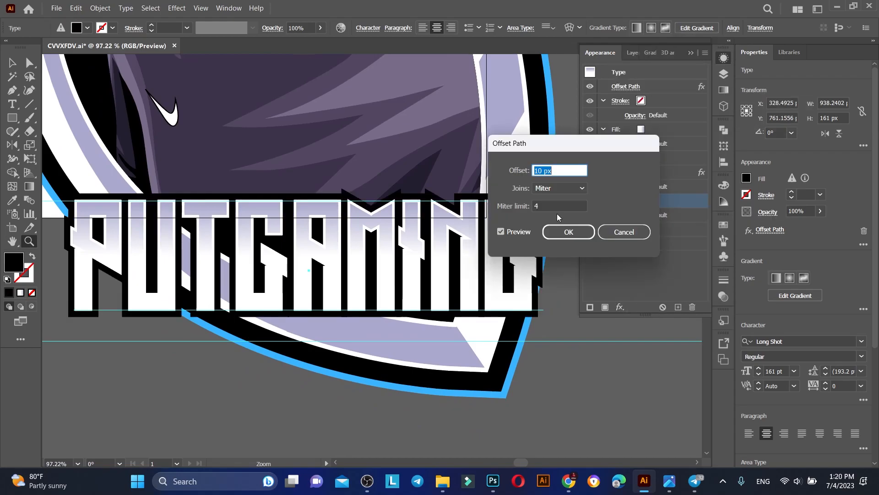
key("Return")
left_click_drag(305, 268, 207, 234)
left_click_drag(265, 293, 681, 201)
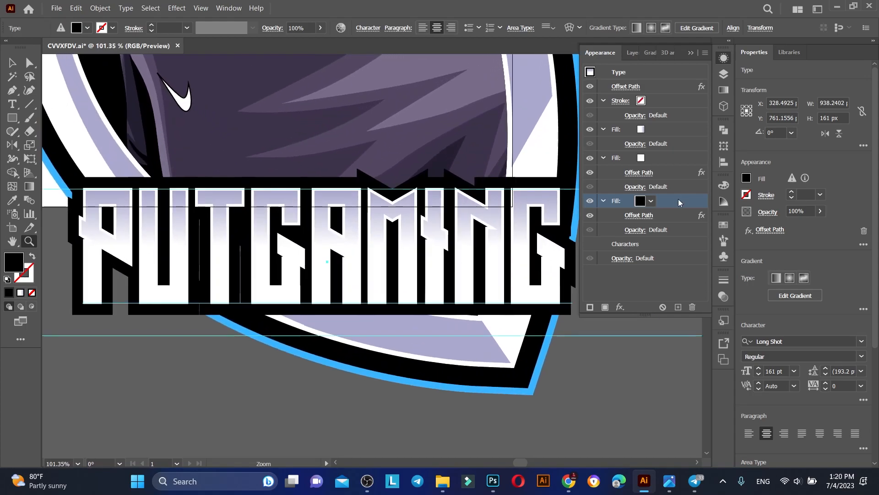
Reopen the Offset Path of the text's white fill and lower its offset
left_click(660, 158)
left_click(620, 307)
mouse_move(659, 98)
left_click(751, 98)
left_click(549, 265)
double_click(702, 173)
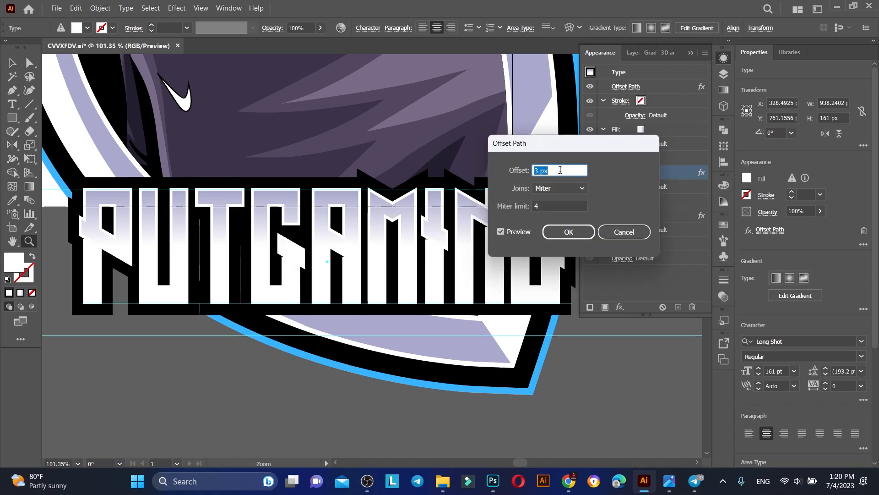
scroll(559, 169, "down", 2)
left_click(569, 231)
Apply an Offset Path to the text's gradient fill
left_click(670, 128)
left_click(620, 306)
mouse_move(660, 98)
left_click(751, 98)
scroll(560, 169, "down", 2)
scroll(559, 169, "down", 1)
left_click(581, 234)
left_click_drag(302, 222, 251, 229)
left_click_drag(300, 275, 353, 284)
Fine-tune the Offset Path effects of the black, gradient and white text fills, using 2 px for the white one
left_click(701, 230)
key("Return")
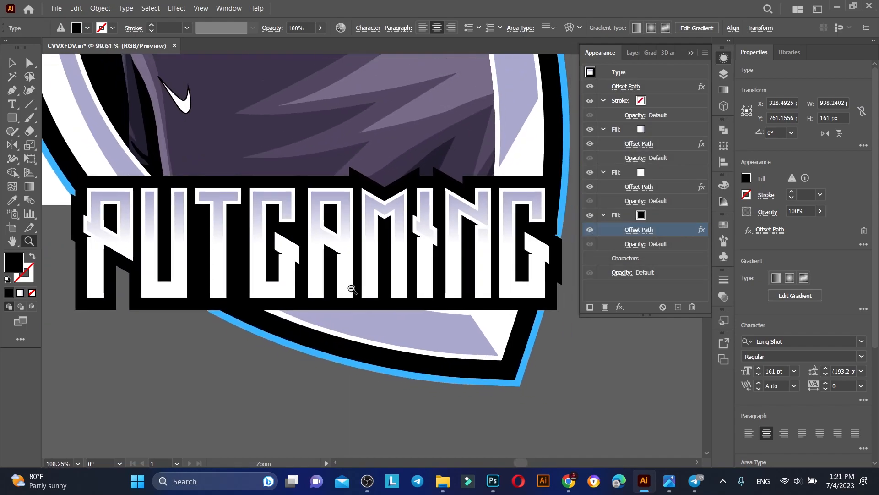
double_click(685, 145)
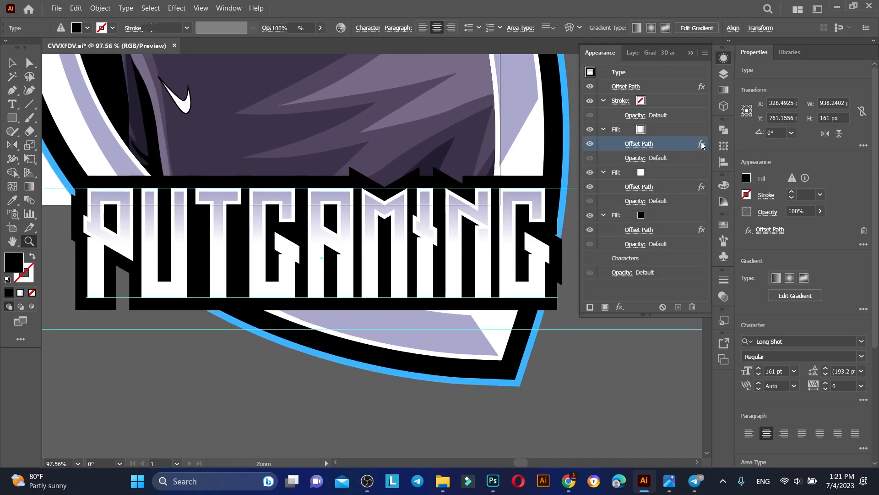
left_click(569, 231)
double_click(679, 183)
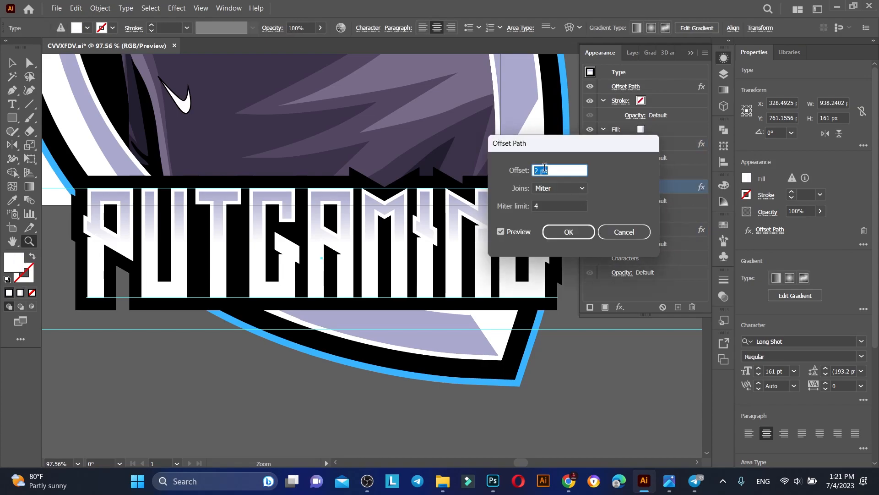
left_click(568, 232)
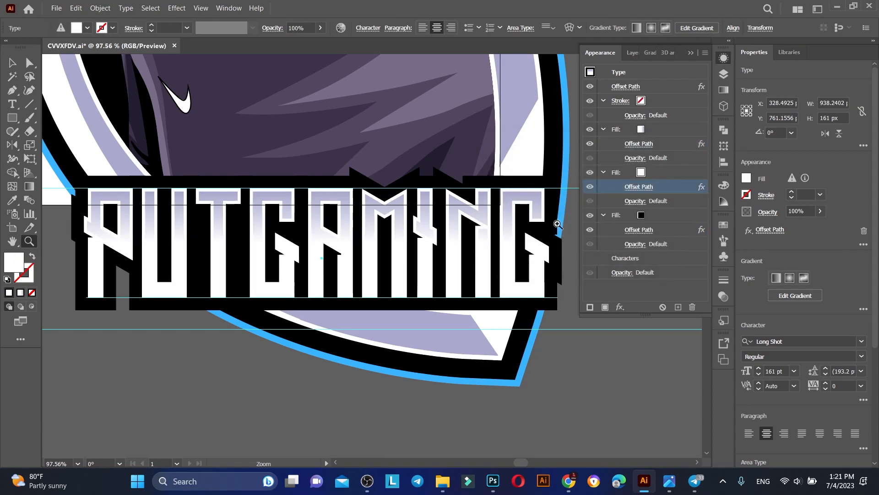
left_click_drag(282, 243, 112, 217)
left_click_drag(272, 228, 452, 270)
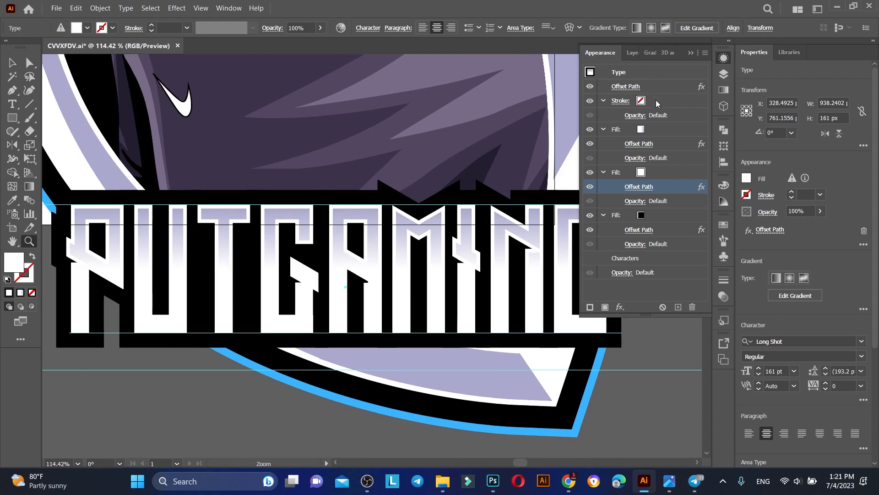
Set the tracking of the PUTGAMING text to -10
left_click(724, 74)
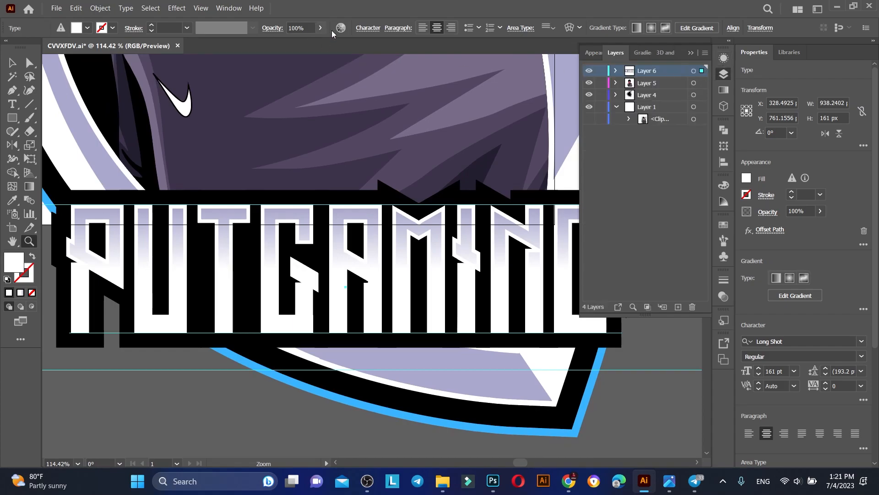
left_click(367, 28)
left_click(371, 95)
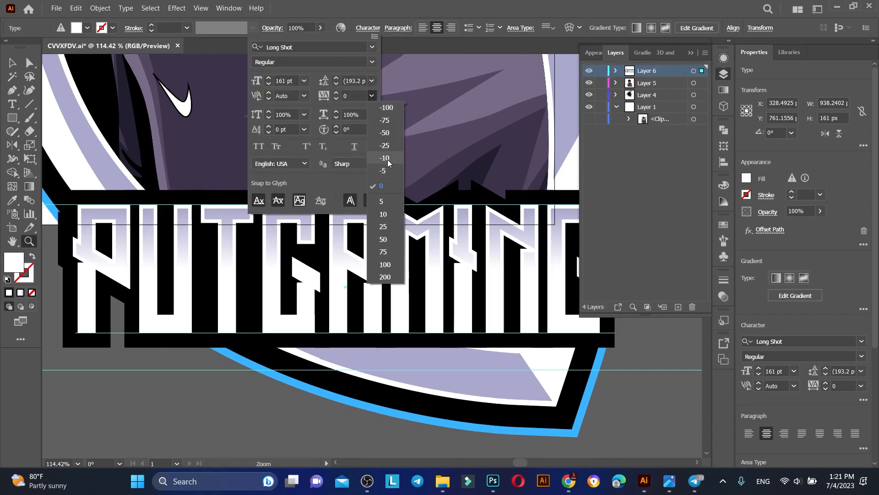
left_click(391, 154)
Draw a rectangle about 537 × 153 px over the PUTGAMING text and fill it black
scroll(290, 208, "up", 2)
left_click_drag(290, 208, 147, 215)
left_click_drag(426, 291, 418, 374)
scroll(300, 333, "up", 1)
left_click_drag(306, 323, 343, 323)
mouse_move(101, 293)
left_mouse_down()
mouse_move(549, 365)
mouse_move(541, 363)
left_mouse_up()
left_click_drag(101, 329, 117, 330)
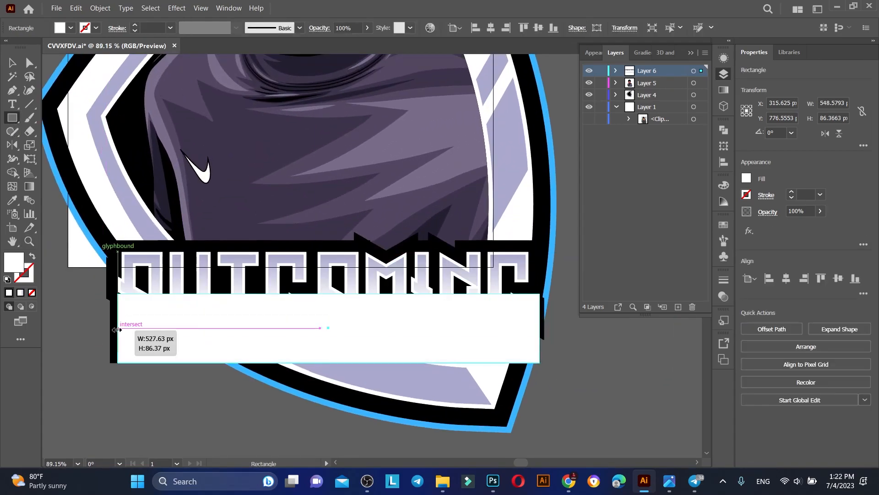
left_click_drag(325, 293, 330, 241)
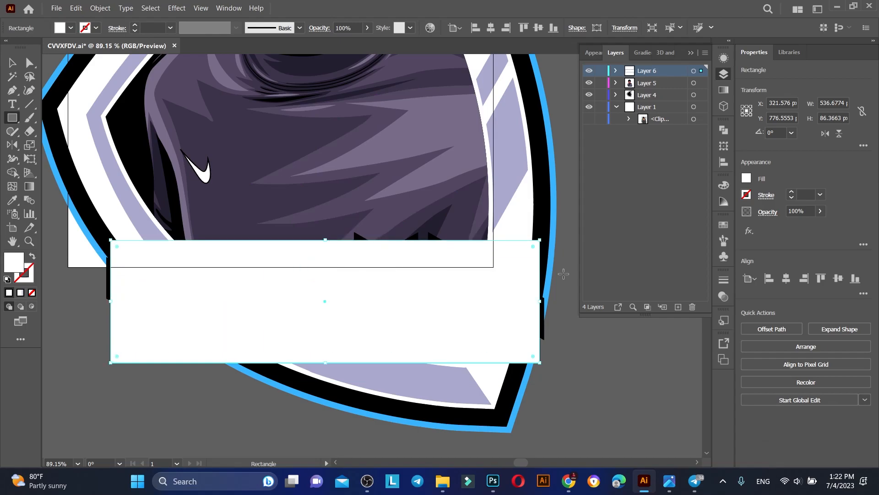
left_click(71, 28)
left_click(27, 48)
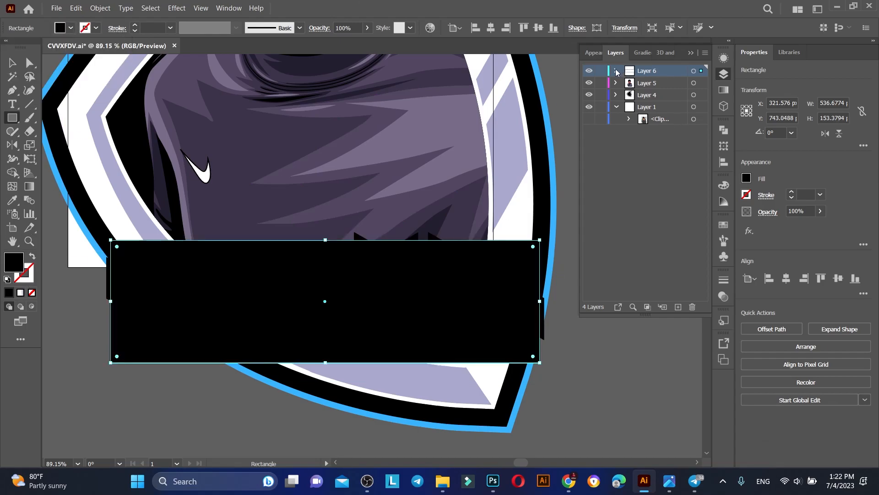
Move the black rectangle below the PUTGAMING text in Layer 6
left_click_drag(659, 83, 671, 96)
key("z")
left_click_drag(354, 239, 584, 312)
left_click_drag(322, 219, 115, 225)
Select the PUTGAMING text and expand its appearance
left_click(702, 83)
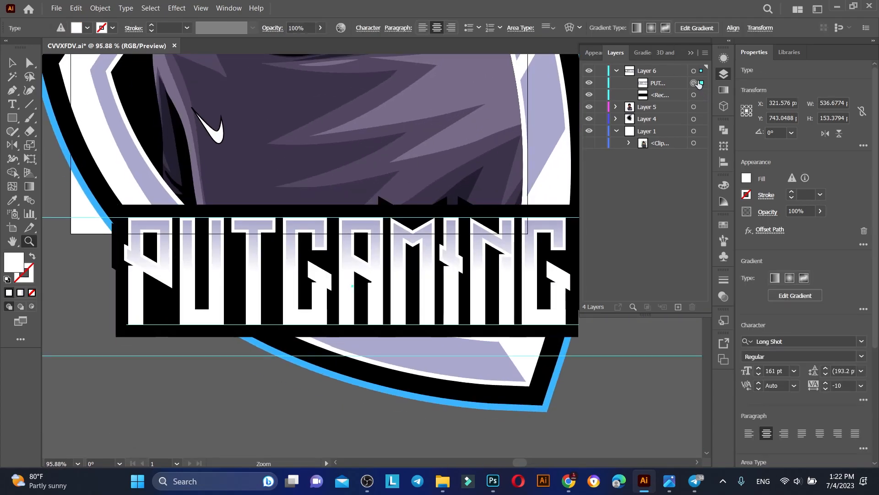
left_click(99, 9)
left_click(121, 155)
Select the expanded title with the black rectangle and separate the outline pieces protruding beyond the plate with the Shape Builder
scroll(400, 288, "down", 1)
left_click(702, 95, "shift")
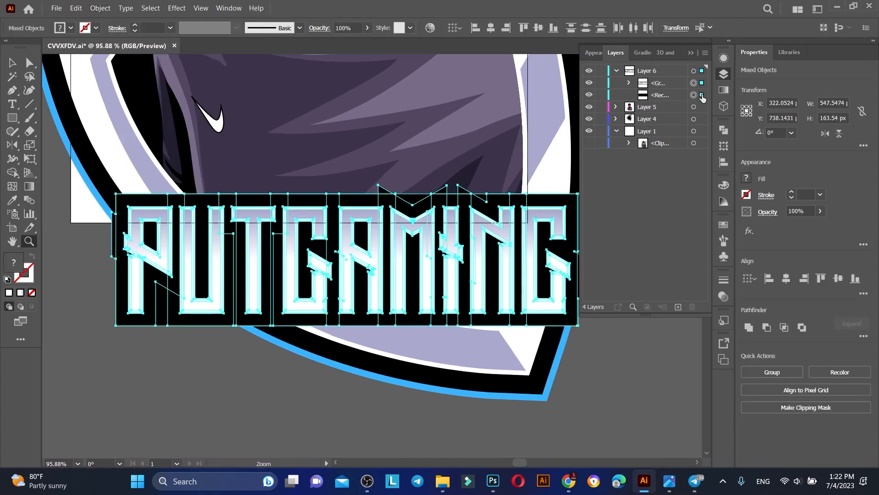
scroll(385, 213, "down", 1)
left_click_drag(380, 214, 385, 213)
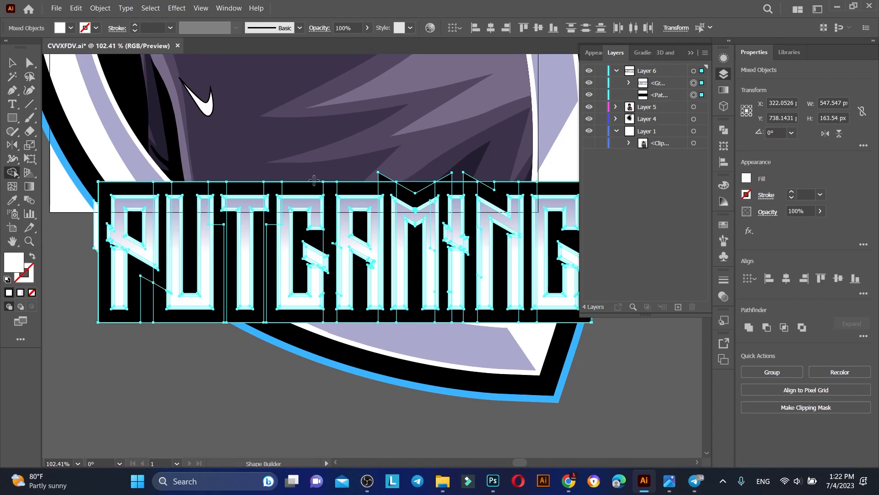
scroll(332, 341, "up", 6)
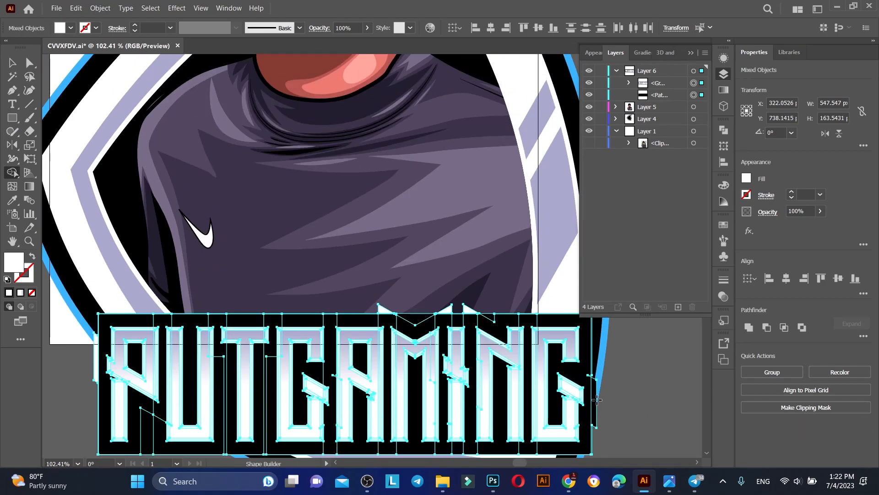
scroll(563, 389, "up", 2)
scroll(564, 389, "down", 7)
left_click(628, 83)
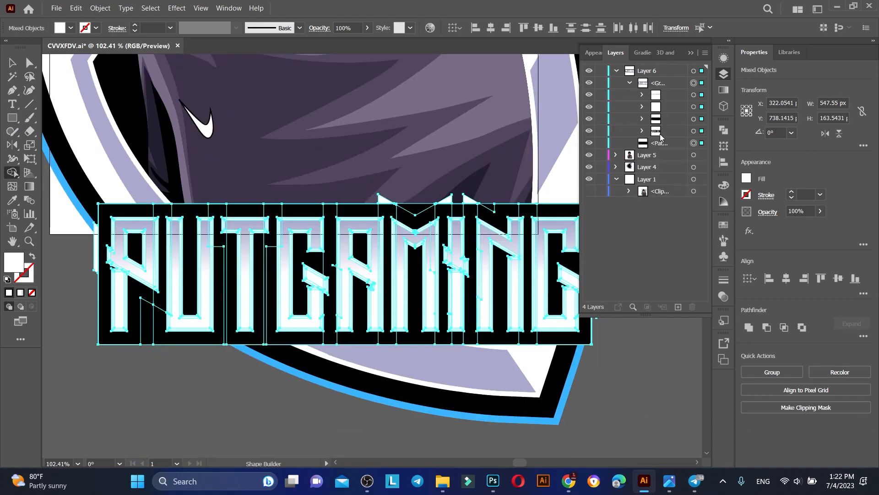
left_click(643, 106)
left_click(643, 107)
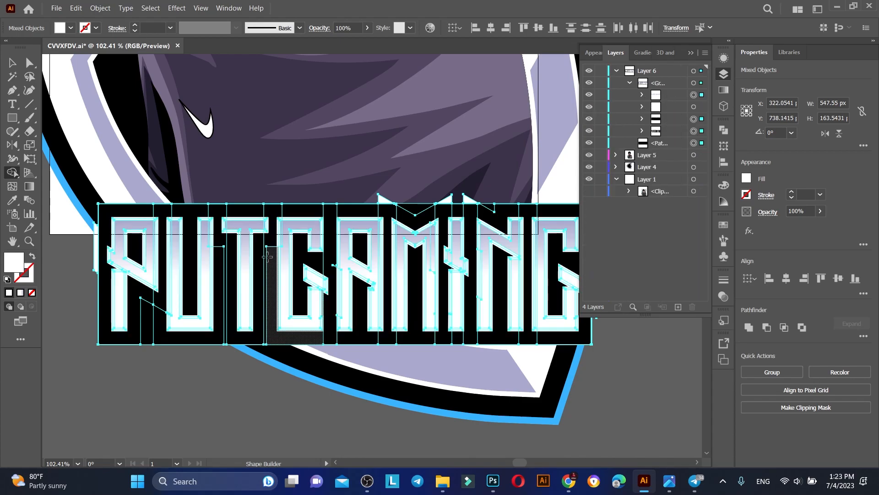
scroll(380, 133, "down", 2)
Delete the separated outline pieces protruding beyond the left end of the black plate
left_click(12, 63)
left_click(73, 220)
left_click(96, 220)
left_click(55, 165)
left_click(30, 63)
left_click(95, 224)
key("Delete")
key("Delete")
Delete the remaining protruding pieces at the right end and along the upper edge of the black plate
scroll(212, 341, "up", 1)
key("z")
left_click_drag(136, 247, 92, 248)
left_click_drag(422, 237, 486, 268)
left_click(29, 63)
left_click(451, 299)
key("Delete")
scroll(451, 300, "up", 2)
left_click(170, 162)
key("Delete")
left_click(126, 160)
scroll(467, 248, "down", 3)
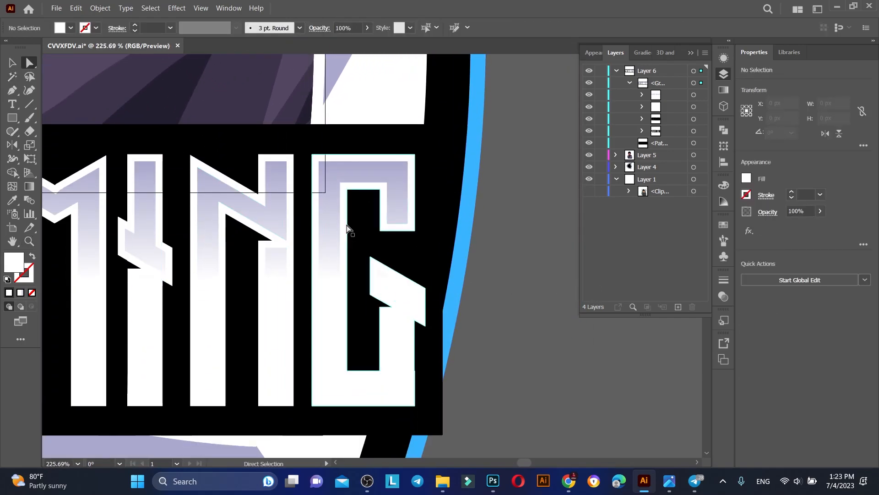
scroll(171, 142, "up", 1)
key("Delete")
Unite the black outline subgroup of the PUTGAMING title into a single shape
scroll(403, 294, "down", 2)
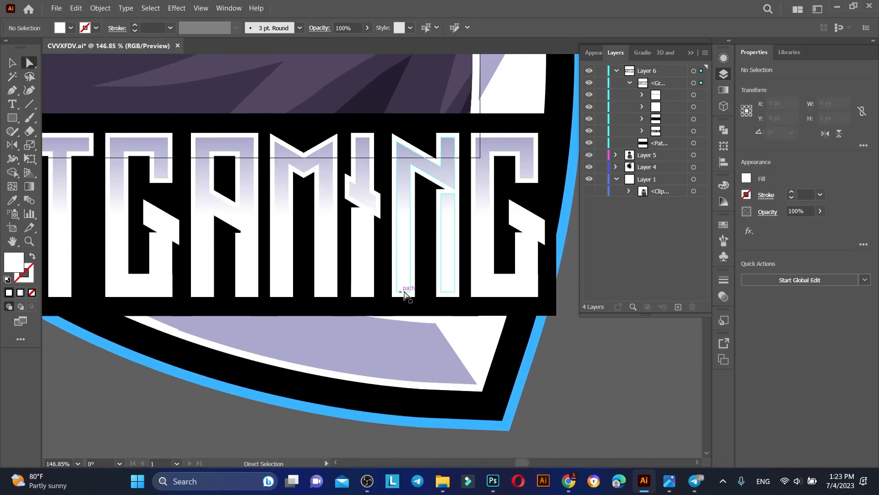
key("z")
left_click_drag(504, 265, 491, 333)
left_click_drag(412, 275, 310, 267)
scroll(311, 268, "up", 1)
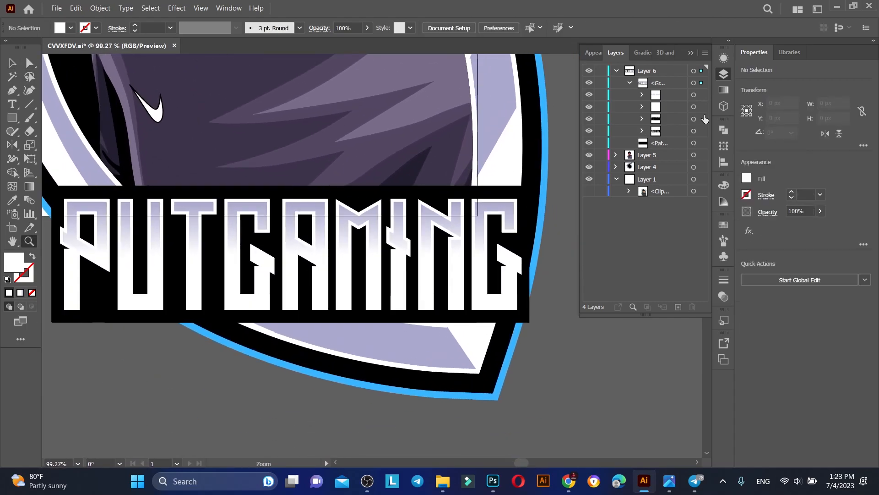
left_click(701, 96)
left_click(701, 119)
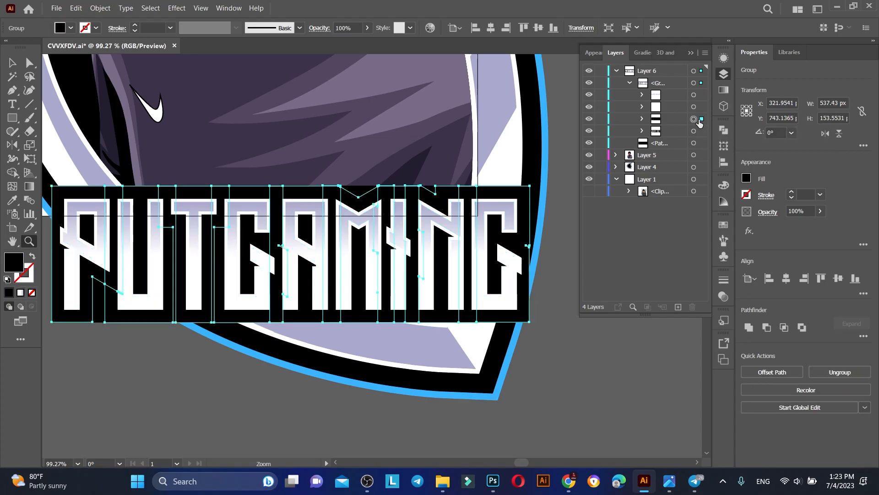
left_click(724, 131)
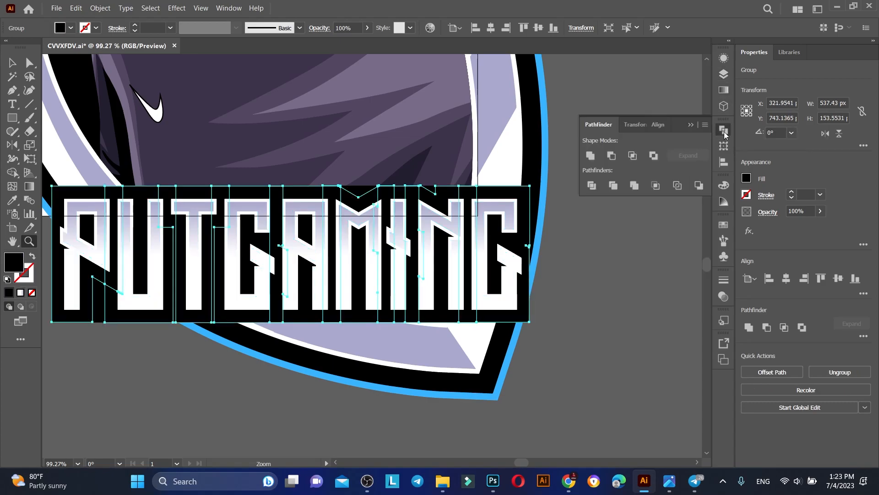
left_click(591, 155)
Unite the black letter shapes behind the title with the united black outline
left_click(723, 74)
left_click(701, 131)
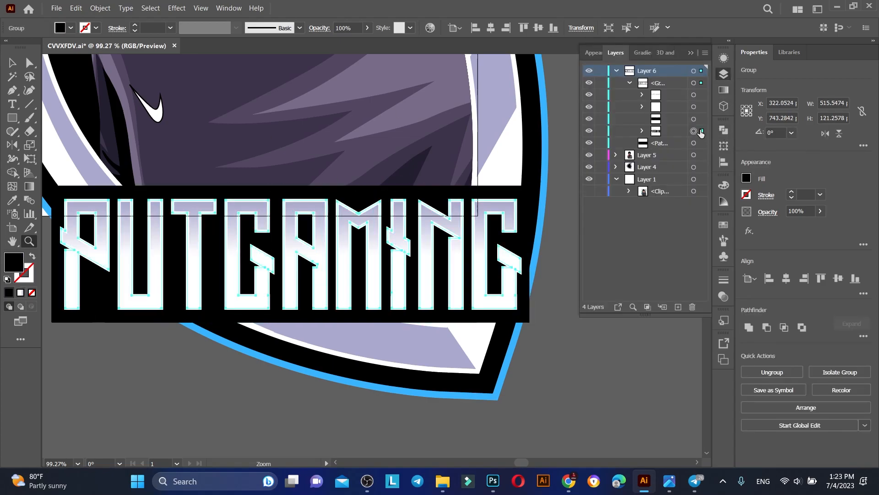
left_click(642, 131)
left_click_drag(340, 282, 564, 145)
left_click(589, 132)
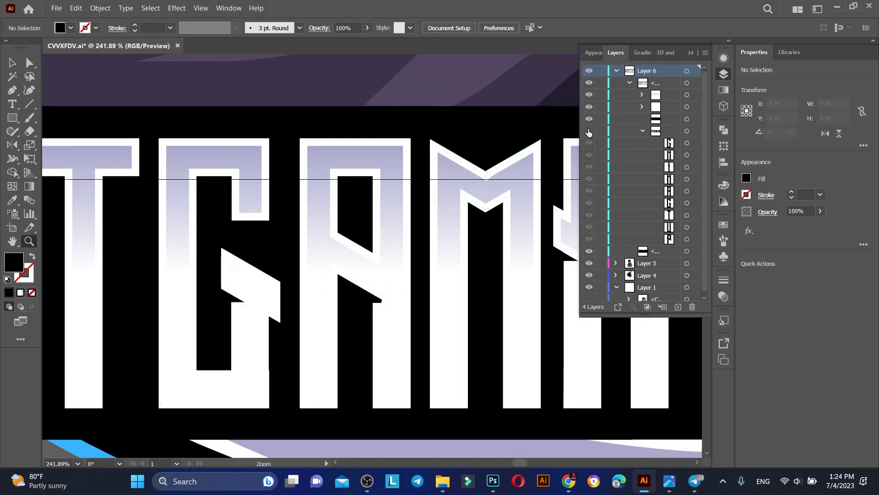
left_click(697, 132)
left_click(694, 119, "shift")
left_click(723, 129)
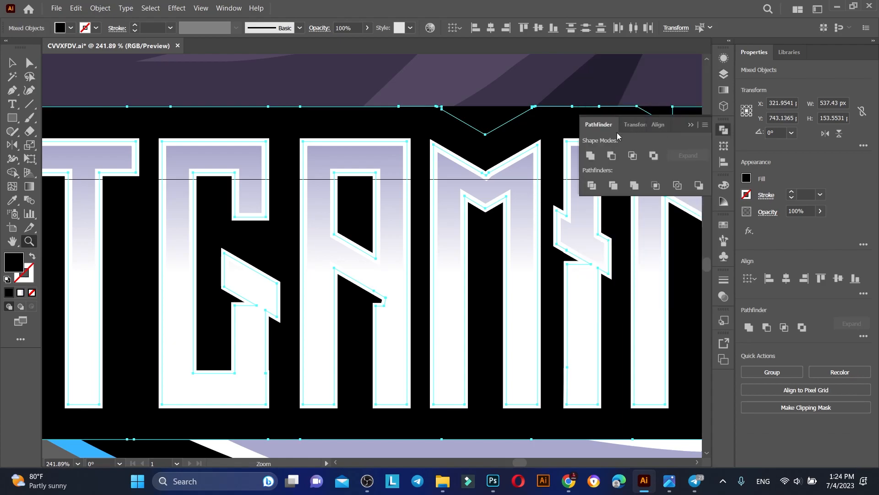
left_click(591, 155)
Move the black plate path into the title group and unite it with the black outline shape
left_click_drag(484, 123, 440, 126)
left_click(724, 75)
left_click(724, 74)
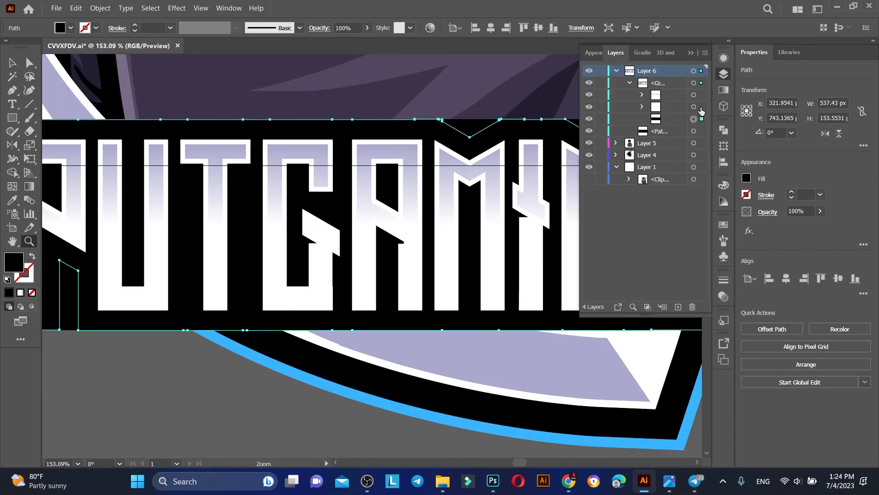
left_click(642, 106)
left_click(642, 106)
left_click(630, 83)
left_click(630, 83)
left_click(643, 94)
left_click(642, 95)
left_click(655, 131)
left_click(701, 131, "shift")
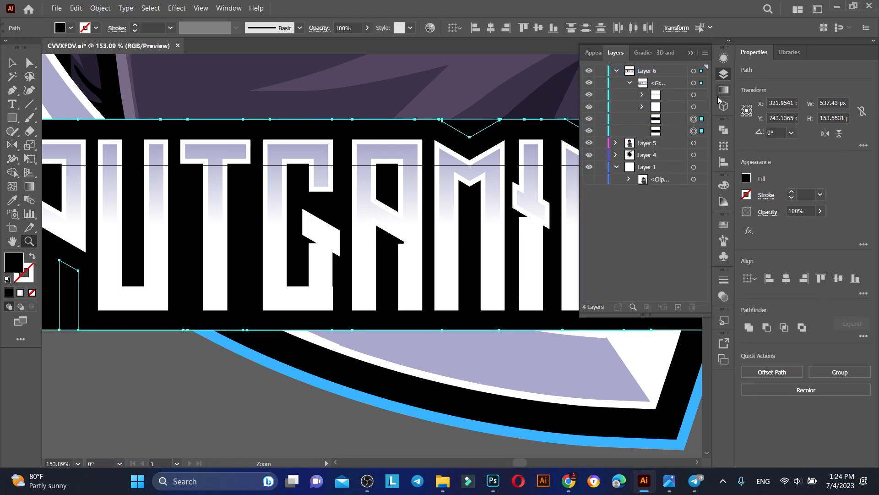
left_click(724, 130)
Draw a gradient-filled rectangle about 537 × 95 px across the lower half of the PUTGAMING title
scroll(404, 144, "down", 1)
scroll(445, 262, "down", 2)
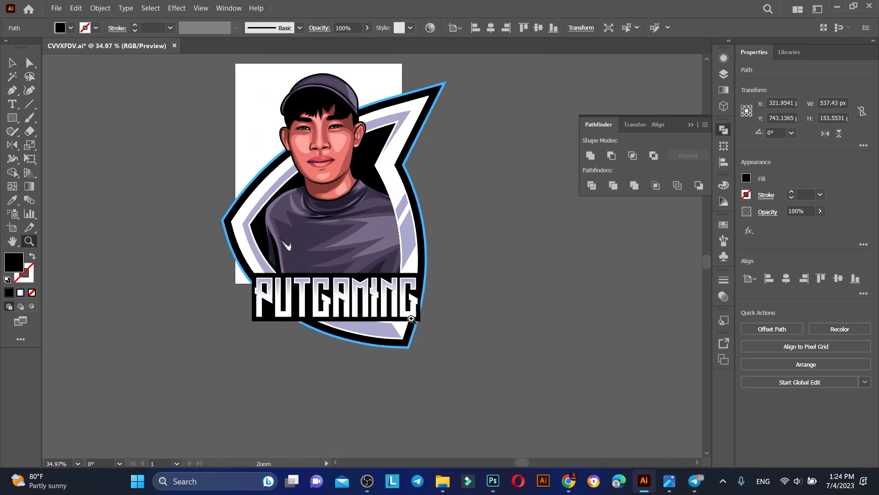
scroll(448, 304, "up", 4)
key("m")
left_click_drag(95, 228, 518, 302)
key("period")
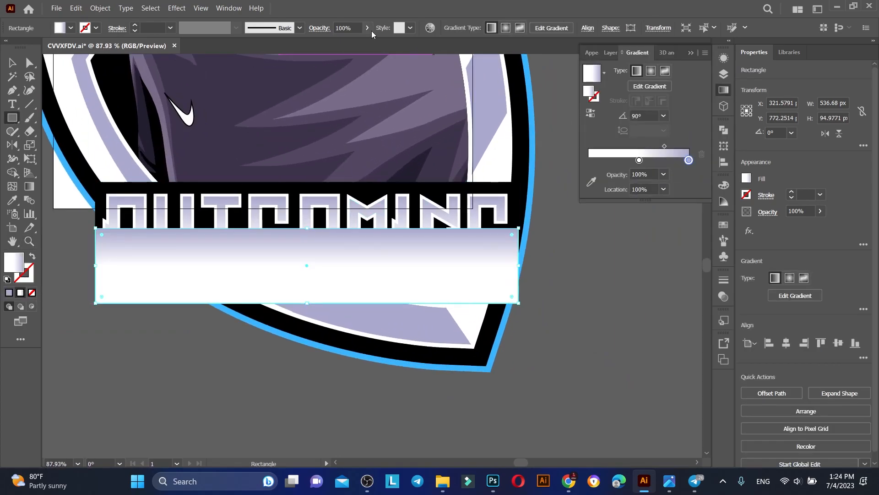
Set the gradient rectangle's opacity to 81% and shorten it from above to about 82 px high
left_click(367, 28)
left_click_drag(366, 42, 359, 42)
left_click_drag(310, 230, 309, 240)
Recolor the rectangle's gradient with the emblem border's blue at about 74% and a black end stop
double_click(687, 159)
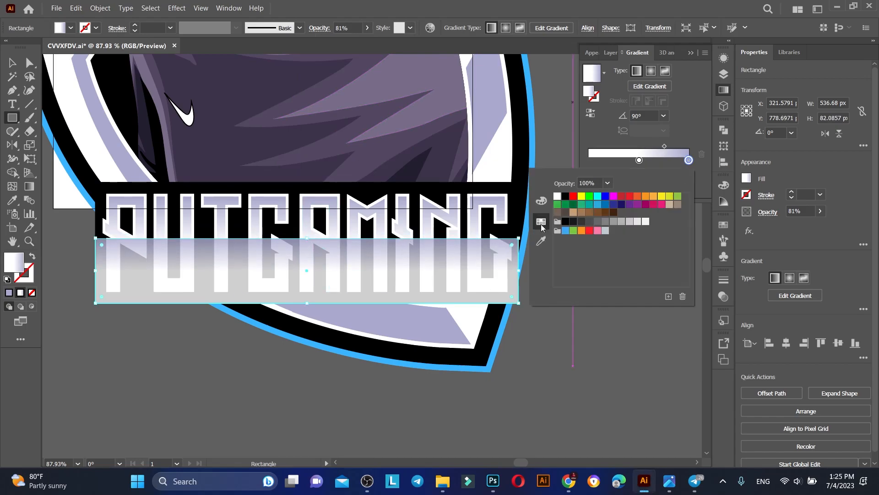
left_click(542, 241)
left_click(532, 159)
left_click_drag(689, 147, 662, 146)
double_click(689, 147)
left_click(563, 185)
left_click(688, 145)
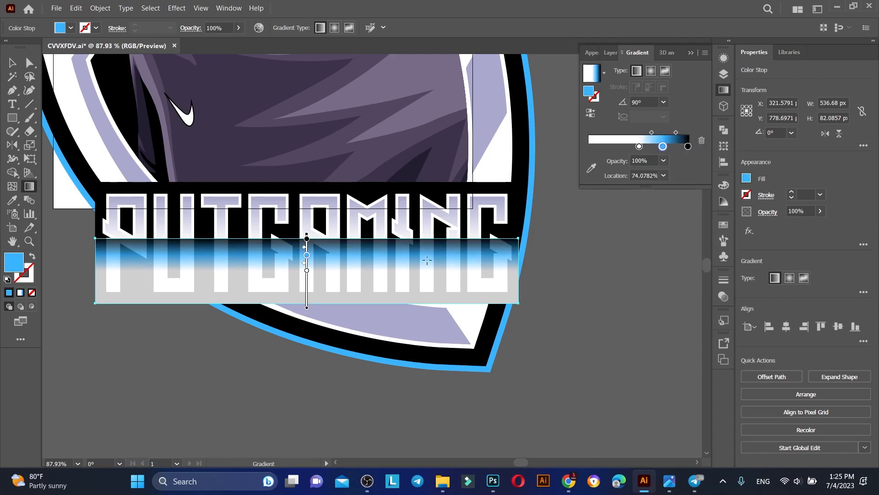
Select the gradient rectangle, make it fully opaque and align it with the black plate
left_click(724, 74)
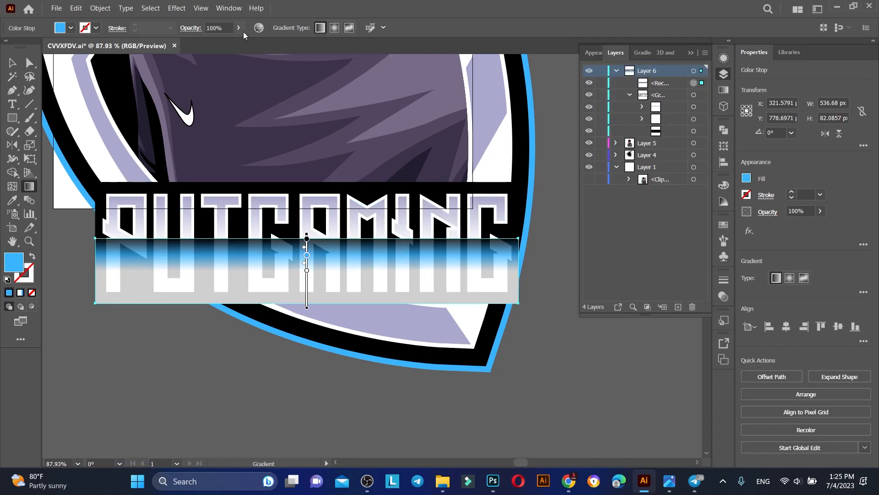
left_click(12, 64)
left_click(507, 312)
left_click(422, 294)
mouse_move(329, 277)
left_mouse_down()
mouse_move(364, 302)
mouse_move(335, 274)
left_mouse_up()
Spread the gradient over the rectangle's full height, with black on top, blue in the middle and white below
key("g")
left_click_drag(307, 239, 307, 289)
left_click_drag(306, 254, 306, 272)
left_click_drag(304, 254, 305, 253)
left_click_drag(307, 293, 306, 270)
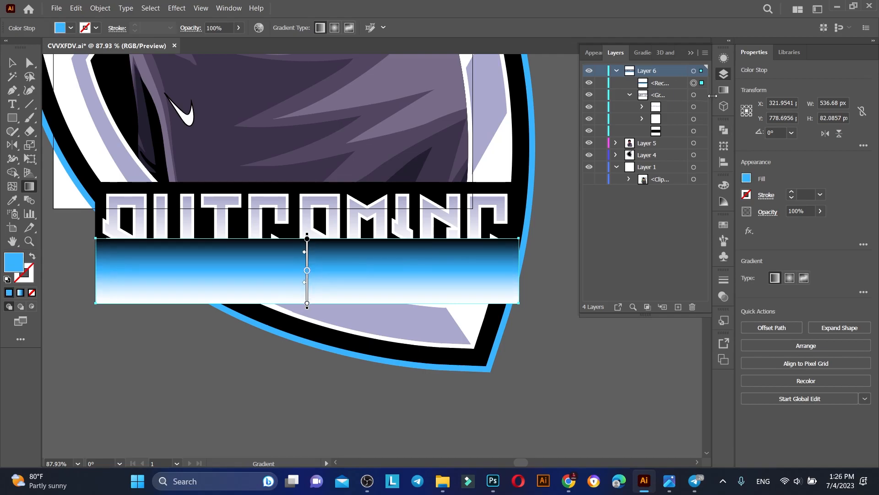
Move the gradient rectangle into the title group and divide it along the letter fills with the Shape Builder
left_click(676, 83)
left_click_drag(680, 108, 680, 102)
left_click(694, 107, "shift")
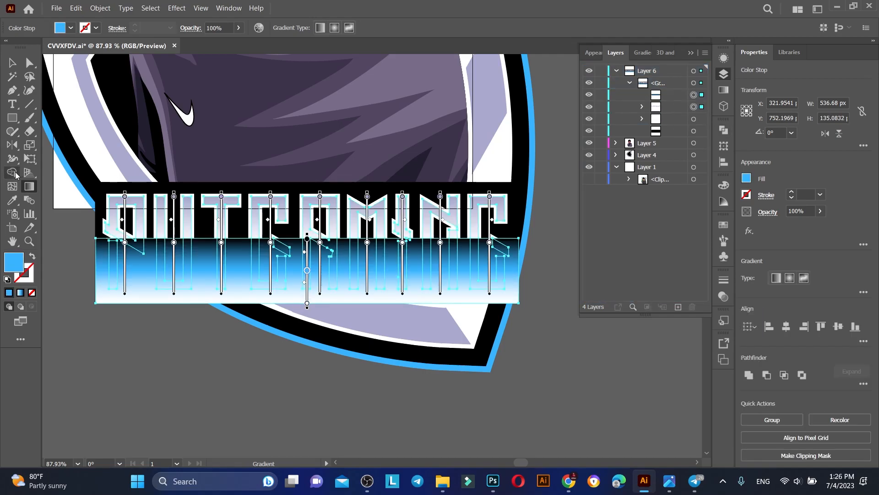
left_click(12, 172)
left_click(131, 293)
key("v")
left_click(493, 398)
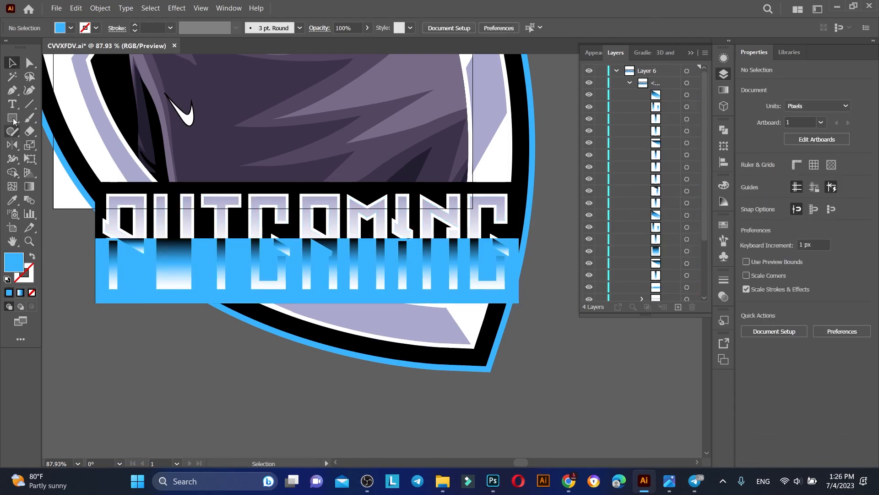
Pull the leftover blue area outside the letters off the title and delete it
key("a")
left_click_drag(131, 295, 141, 419)
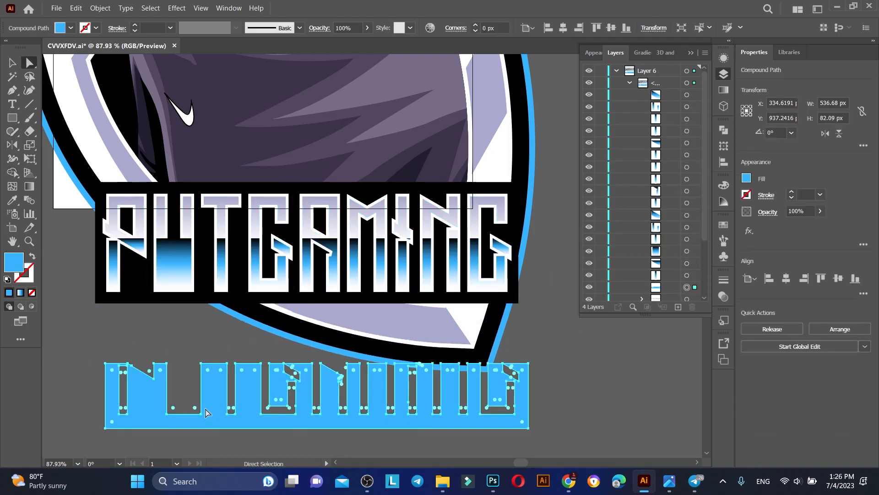
key("Delete")
Separate the blue gradient block from the inner gap of the letter U and delete the excess piece
left_click(185, 264)
left_click(157, 255, "shift")
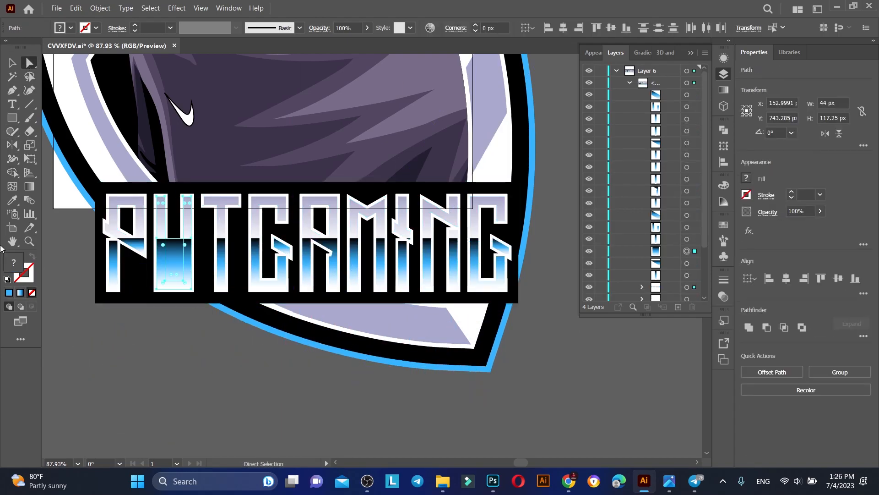
key("shift+m")
left_click(29, 63)
left_click(78, 274)
left_click(175, 268)
key("Delete")
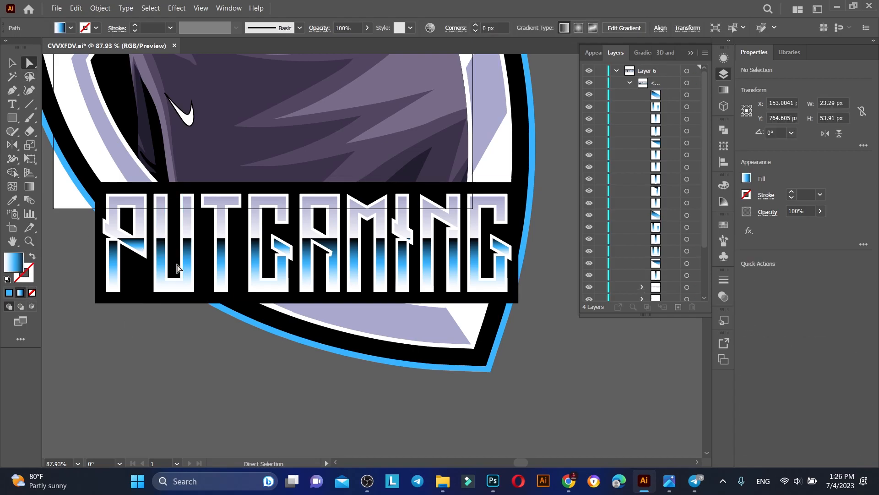
Inspect the blue gradient in the title letters up close and across the whole emblem
key("z")
left_click_drag(292, 245, 137, 208)
left_click_drag(380, 194, 388, 232)
left_click_drag(389, 231, 410, 258)
left_click_drag(320, 220, 363, 375)
left_click_drag(284, 243, 374, 337)
left_click_drag(316, 314, 216, 255)
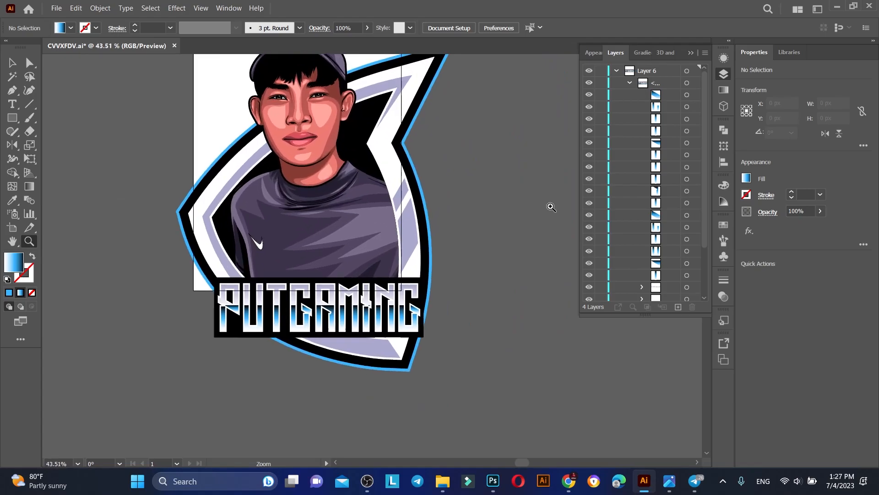
Select the whole title group and expand its objects
left_click(629, 82)
left_click(703, 82)
left_click(105, 7)
left_click(169, 137)
key("Return")
Slant the title and plate to the right with Free Distort, making the group about 573 px wide
left_click(29, 163)
left_click(68, 233)
left_click_drag(424, 277, 438, 274)
left_click_drag(220, 285, 243, 285)
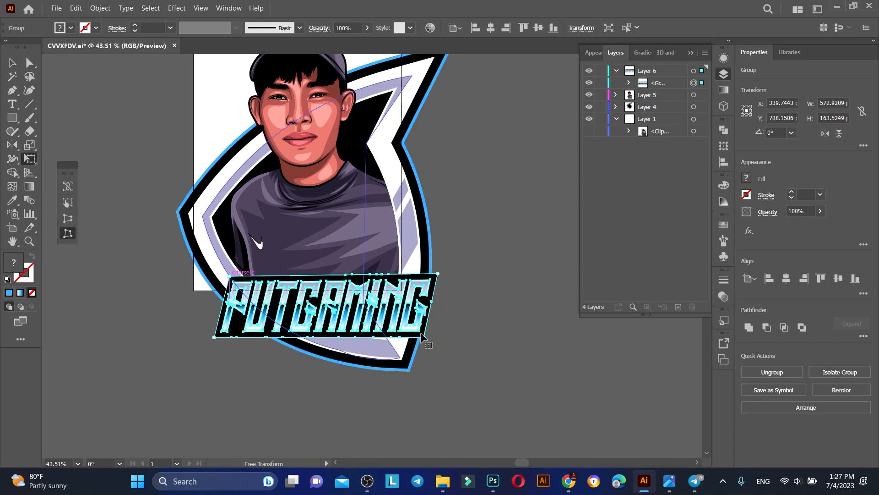
left_click_drag(424, 336, 424, 337)
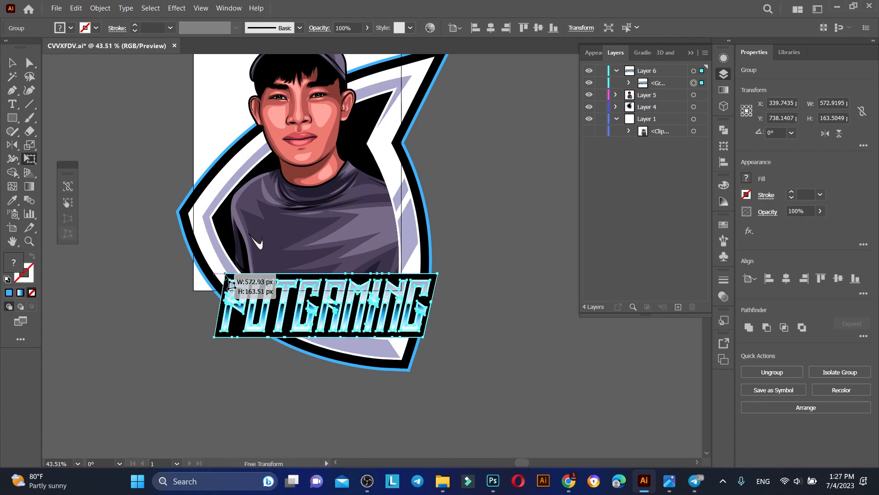
left_click_drag(229, 274, 230, 273)
left_click(13, 63)
left_click(496, 242)
Move the slanted title group slightly up and to the right on the emblem
scroll(469, 327, "up", 1)
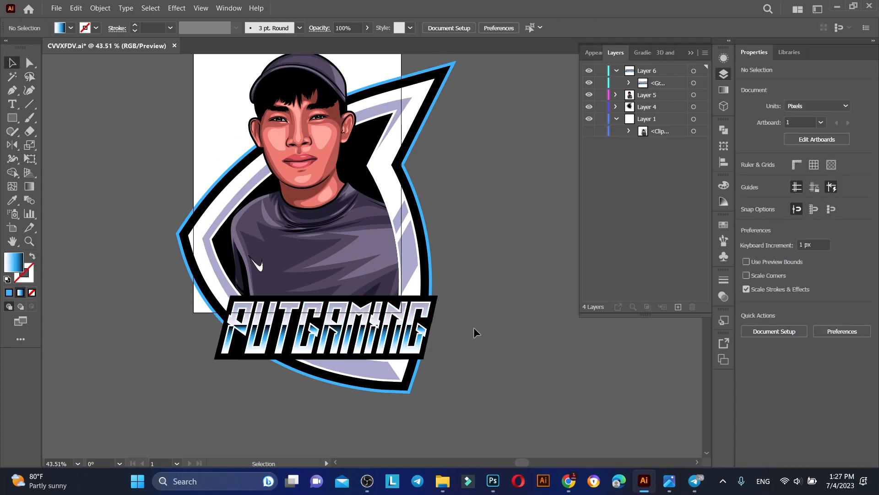
left_click(703, 83)
left_click_drag(391, 342, 391, 329)
left_click_drag(400, 315, 406, 316)
key("z")
left_click_drag(335, 255, 431, 306)
scroll(347, 301, "down", 2)
left_click_drag(297, 311, 331, 336)
key("Right")
key("Right")
Make Layer 4 the active layer and lock Layer 6 with the title
left_click_drag(274, 313, 392, 323)
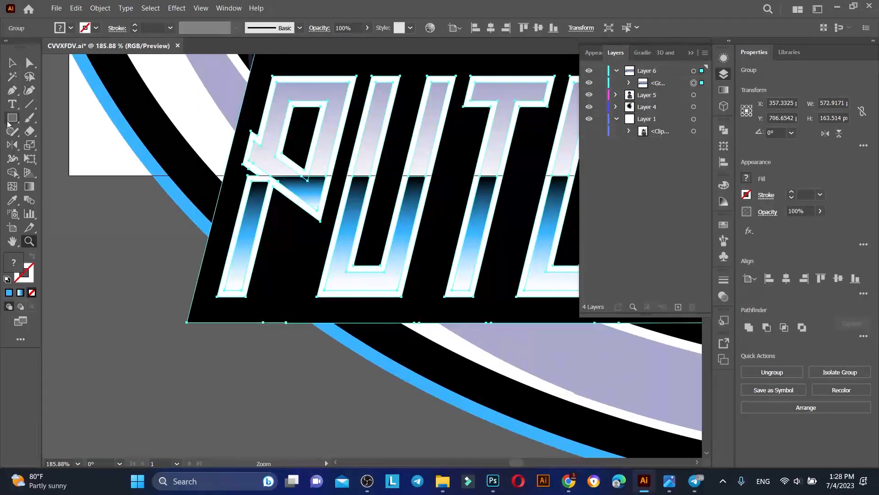
left_click(207, 236)
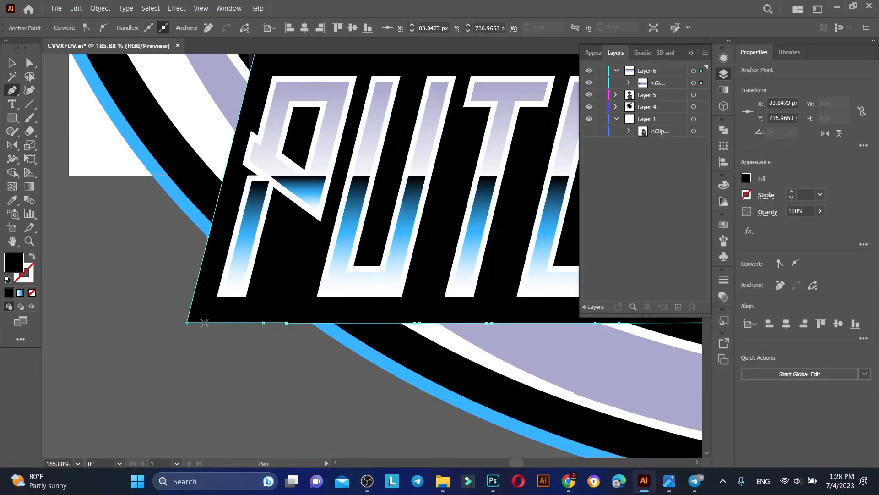
left_click(658, 110)
left_click(600, 71)
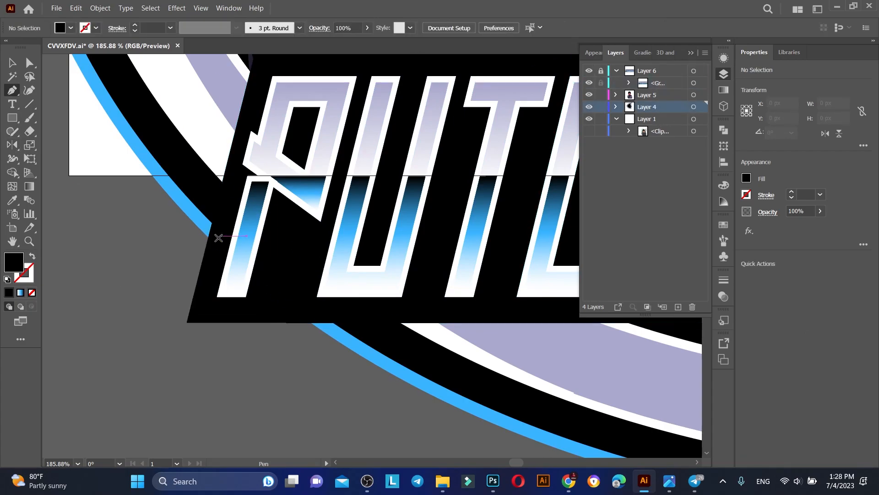
Draw an open path around the title plate's lower-left corner, between its two crossings with the emblem's border
left_click(209, 237)
left_click(188, 322)
left_click(316, 322)
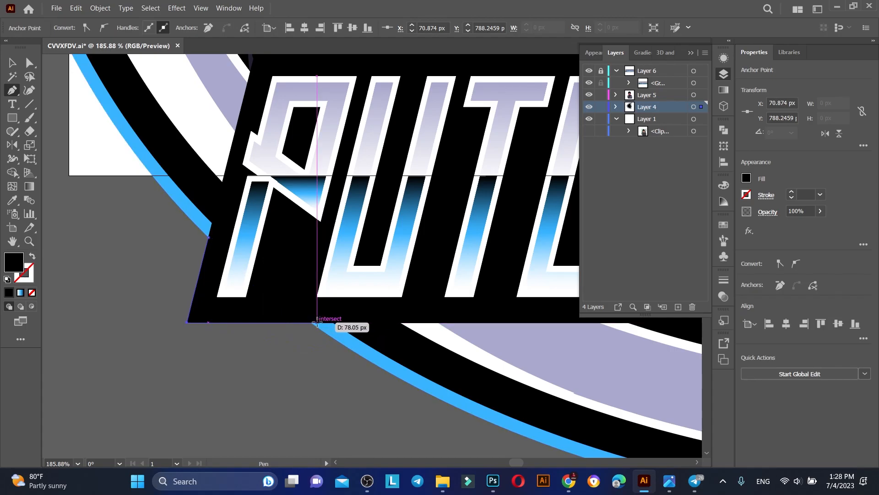
Give the corner path the border's blue 39b4ff as a 15 pt stroke with no fill
key("i")
left_click(26, 279)
left_click(9, 292)
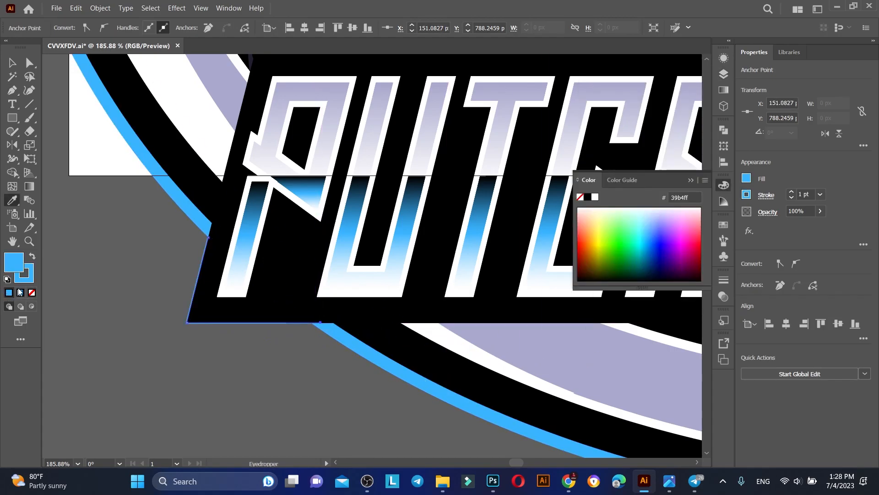
left_click(14, 262)
left_click(32, 292)
left_click(724, 74)
left_click(615, 107)
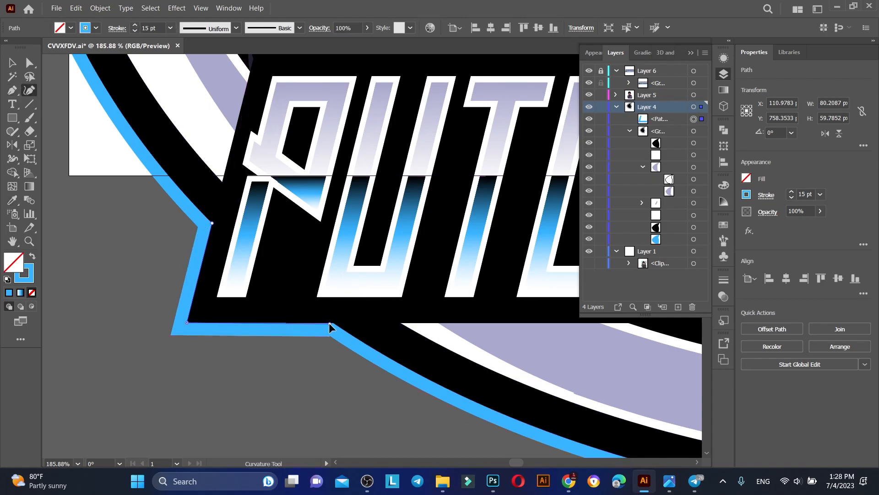
Draw a matching 15 pt blue outline path around the title plate's right end, from the lower border up to the upper border
key("z")
left_click_drag(284, 262, 43, 230)
left_click_drag(417, 199, 486, 357)
left_click_drag(429, 298, 51, 244)
left_click_drag(411, 317, 503, 320)
left_click_drag(377, 303, 424, 239)
key("p")
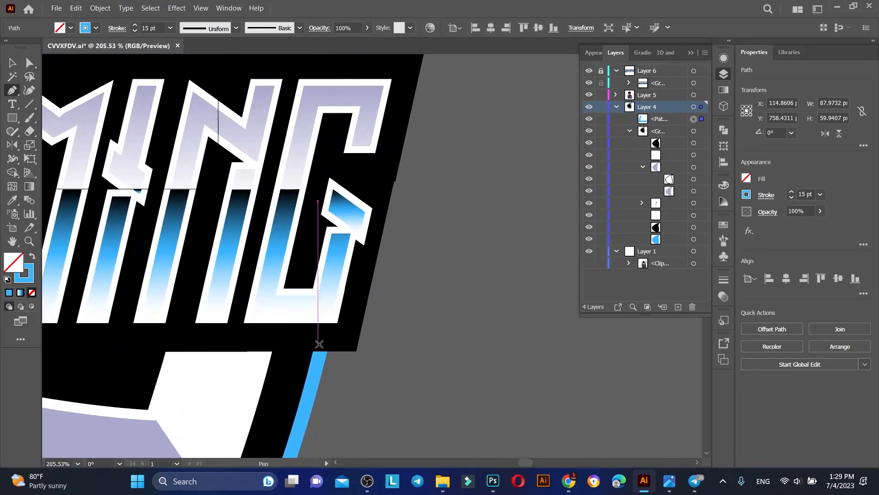
left_click(328, 351)
scroll(374, 361, "up", 2)
left_click(319, 351)
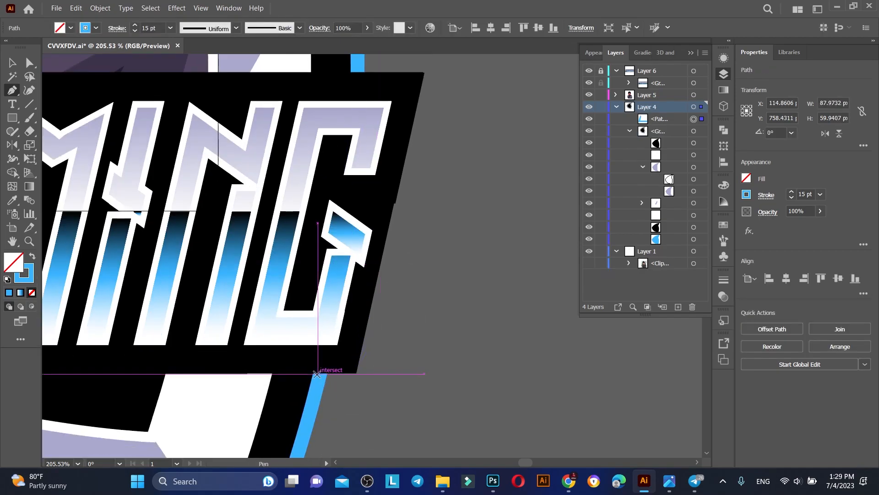
left_click(357, 374)
scroll(394, 270, "up", 4)
left_click(424, 128)
left_click(353, 129)
Draw a blue 15 pt outline path from the emblem's border around the portrait's left ear and up to the cap brim
key("z")
mouse_move(444, 290)
left_mouse_down()
mouse_move(312, 191)
mouse_move(193, 193)
left_mouse_up()
scroll(447, 251, "up", 8)
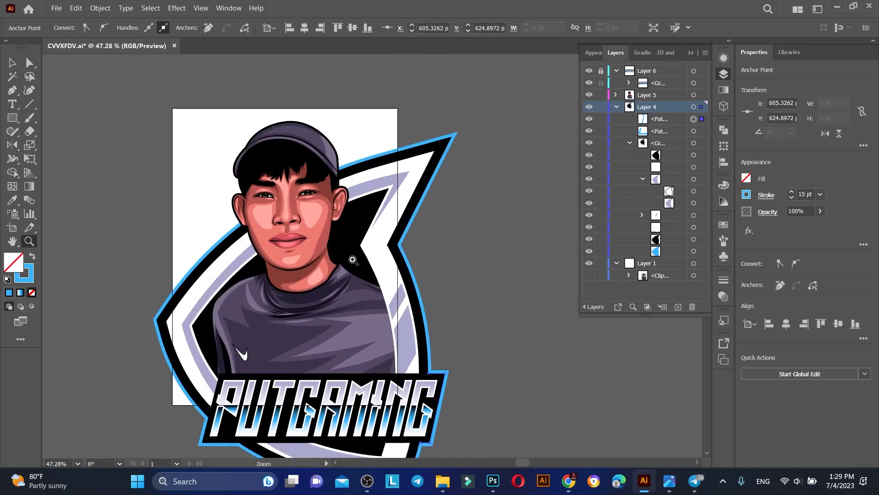
left_click_drag(226, 233, 297, 233)
left_click(165, 384)
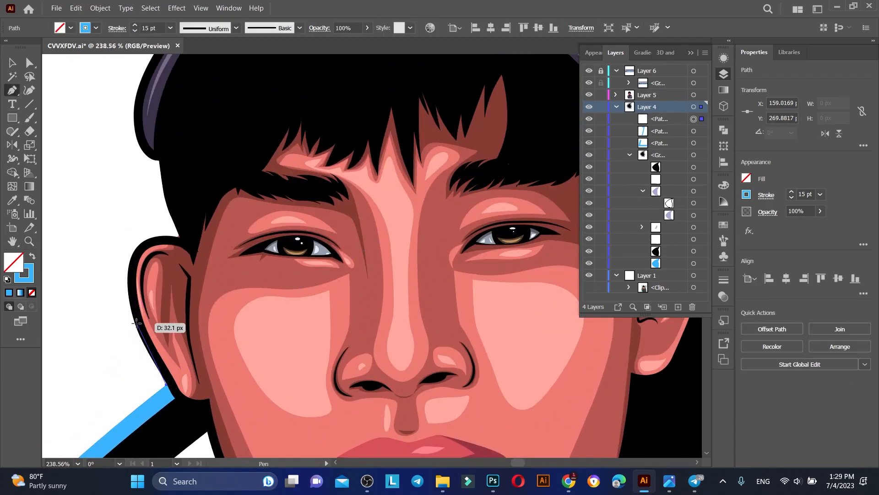
mouse_move(129, 306)
left_mouse_down()
mouse_move(142, 238)
mouse_move(204, 251)
mouse_move(284, 290)
left_mouse_up()
mouse_move(160, 161)
left_mouse_down()
mouse_move(160, 132)
mouse_move(140, 158)
left_mouse_up()
scroll(159, 160, "up", 3)
scroll(169, 173, "up", 2)
left_click(196, 163)
Continue the blue outline over the top of the cap and down its right side to the emblem's border
scroll(212, 256, "up", 5)
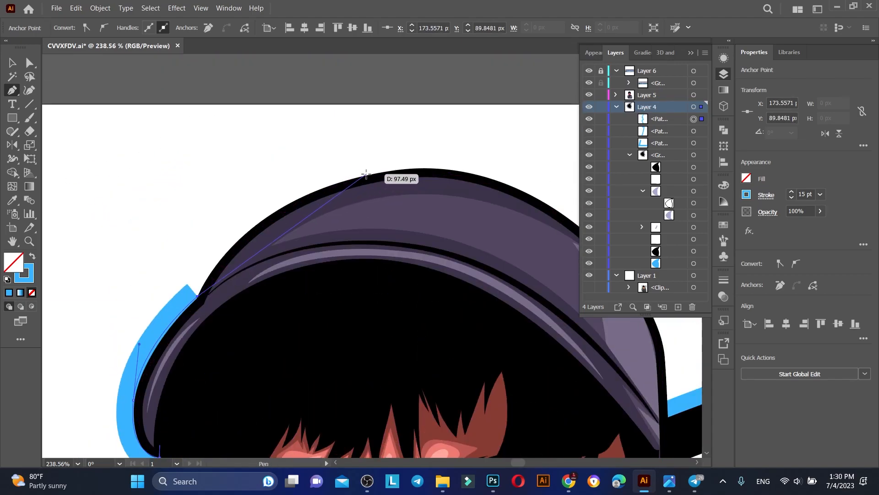
left_click_drag(483, 159, 506, 145)
left_click(724, 74)
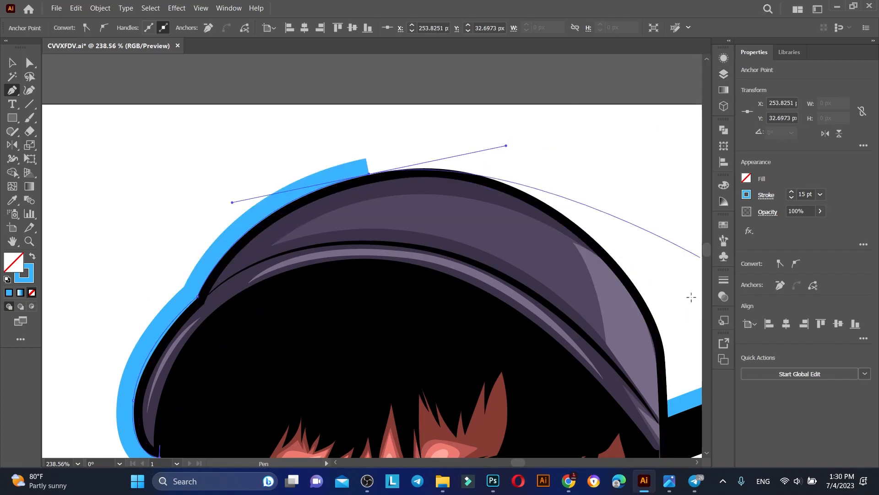
scroll(642, 272, "down", 1)
mouse_move(643, 273)
left_mouse_down()
mouse_move(674, 333)
mouse_move(665, 361)
left_mouse_up()
left_click(666, 380)
scroll(539, 330, "down", 2)
Fit the blue outline closer to the left ear with the Curvature tool, adding a point along the ear's lower edge
key("z")
left_click_drag(431, 158, 293, 178)
left_click_drag(364, 391, 449, 311)
left_click(30, 90)
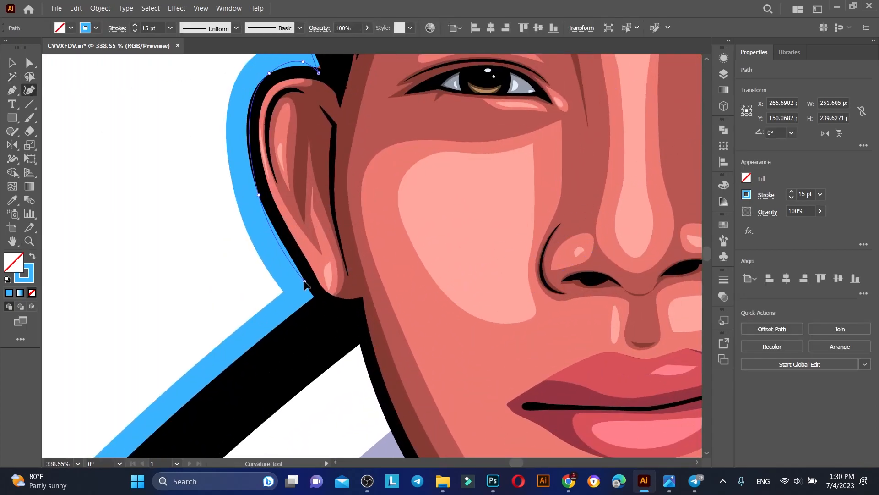
left_click(279, 236)
scroll(284, 229, "up", 2)
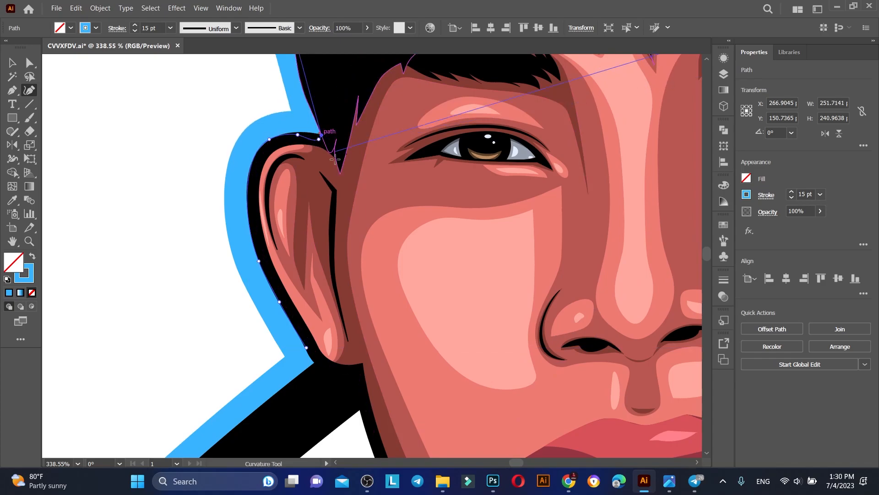
Refine the blue outline's curve along the cap brim and the cap's upper left side with added curvature points
scroll(320, 193, "up", 3)
scroll(302, 196, "up", 7)
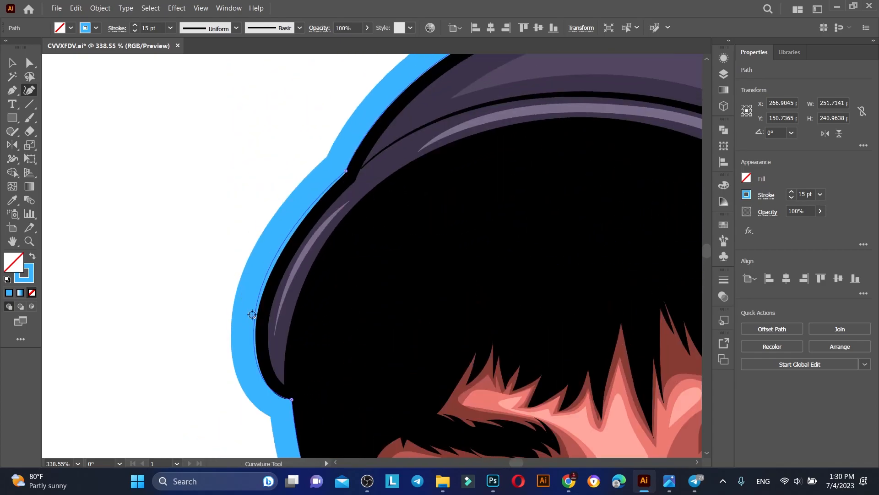
left_click_drag(285, 264, 280, 250)
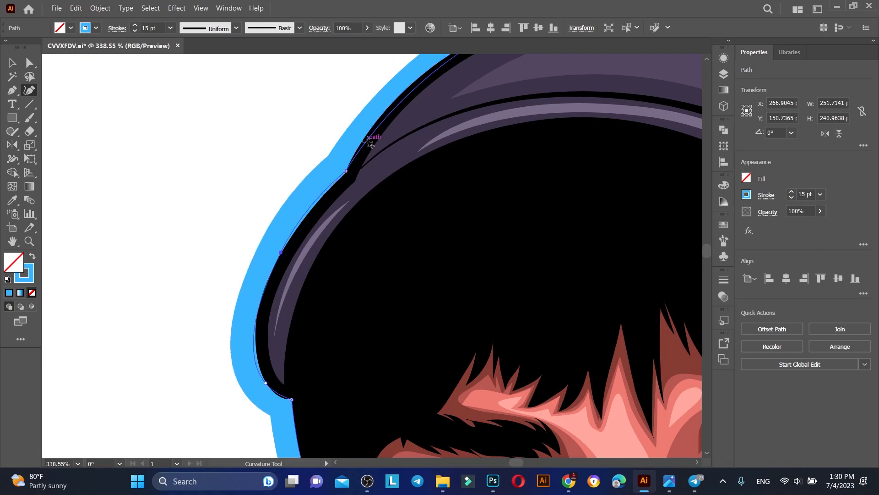
scroll(385, 183, "up", 3)
left_click_drag(392, 221, 393, 214)
key("z")
mouse_move(159, 257)
left_mouse_down()
mouse_move(33, 256)
mouse_move(479, 253)
mouse_move(466, 239)
left_mouse_up()
left_click_drag(347, 182, 349, 179)
Unlock Layer 6 and make it the active layer
key("z")
left_click_drag(443, 276, 574, 283)
scroll(392, 261, "up", 1)
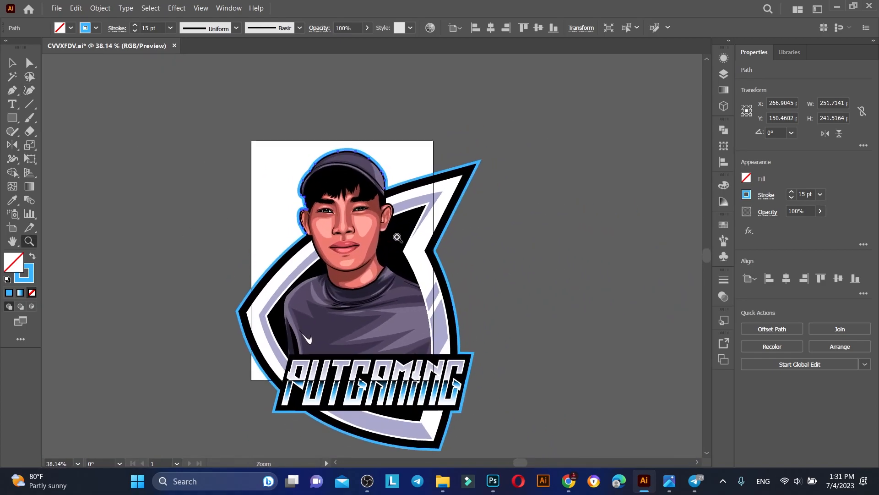
left_click_drag(401, 168, 451, 183)
left_click_drag(338, 174, 221, 137)
key("F7")
key("z")
left_click(616, 106)
left_click(616, 95)
scroll(494, 239, "up", 1)
left_click_drag(353, 193, 408, 270)
left_click(663, 71)
Draw a closed rim-light shape along the cap's right edge, filled with blue 39b4ff and without a stroke
left_click(13, 91)
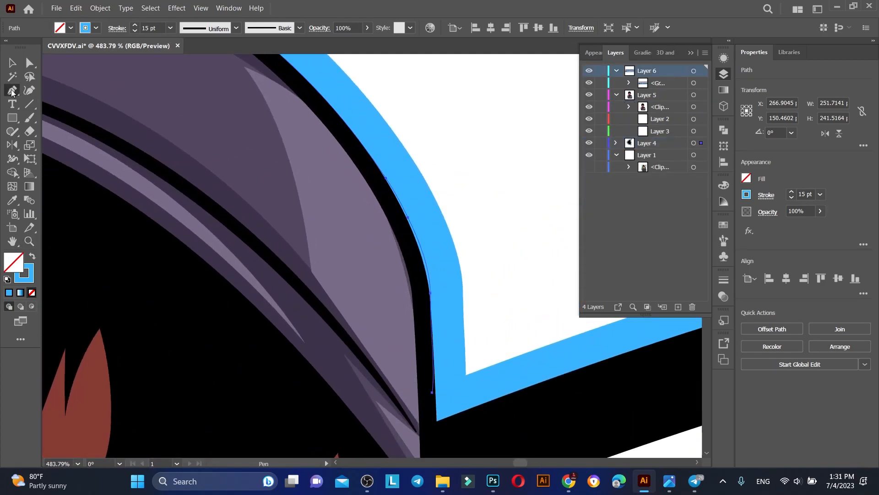
left_click(369, 351)
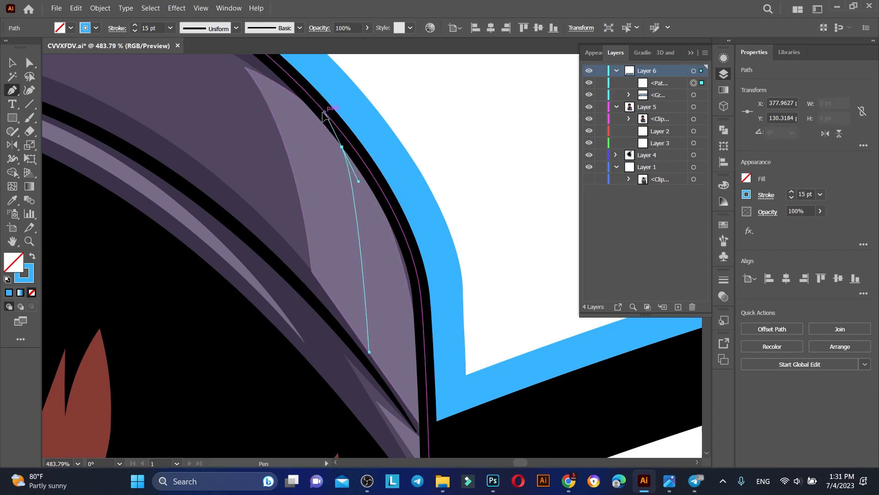
left_click(324, 112)
left_click_drag(341, 148, 341, 148)
left_click(28, 277)
left_click(32, 293)
left_click(13, 262)
left_click(8, 292)
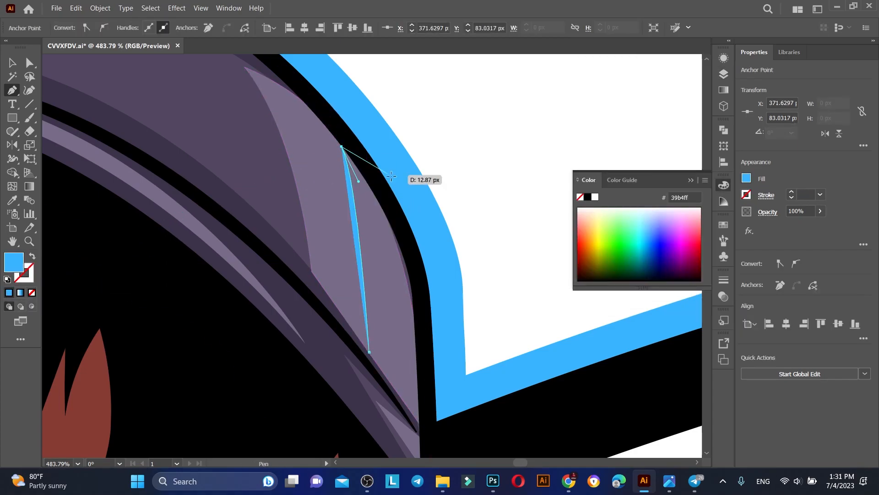
scroll(373, 168, "down", 1)
left_click_drag(413, 285, 419, 353)
left_click(421, 414)
left_click(369, 340)
Draw a closed blue rim-light shape down the right side of the face, from the hairline to the jaw
key("z")
left_click_drag(398, 217, 187, 146)
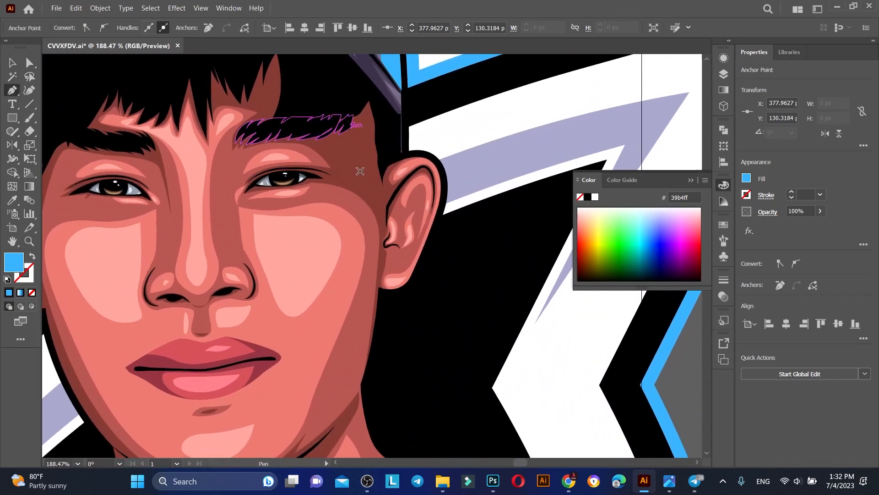
scroll(357, 193, "down", 1)
left_click_drag(356, 306, 328, 457)
scroll(339, 350, "up", 3)
left_click_drag(338, 381, 321, 410)
scroll(371, 339, "up", 1)
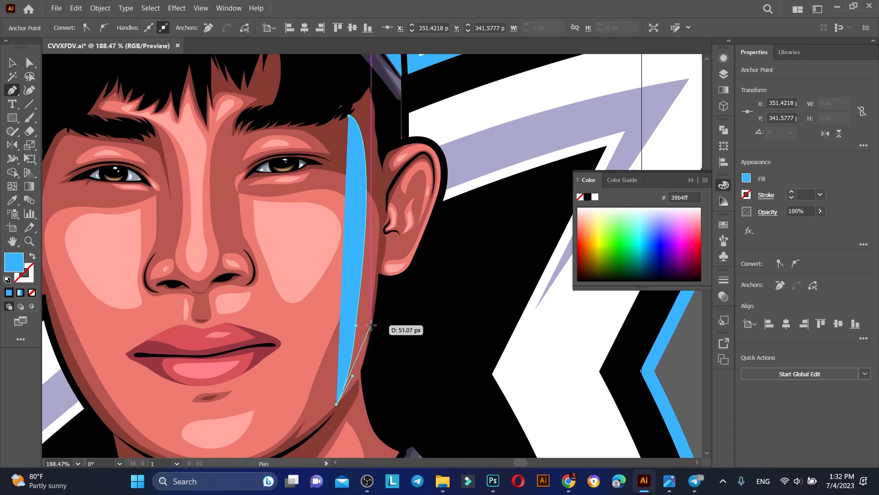
left_click(376, 258)
scroll(377, 256, "up", 3)
left_click_drag(378, 195, 160, 181)
left_click(348, 171)
Remove the face rim light's fill and reshape its curves along the cheek and jaw with the Curvature tool
key("z")
left_click_drag(335, 280, 456, 302)
scroll(455, 302, "up", 2)
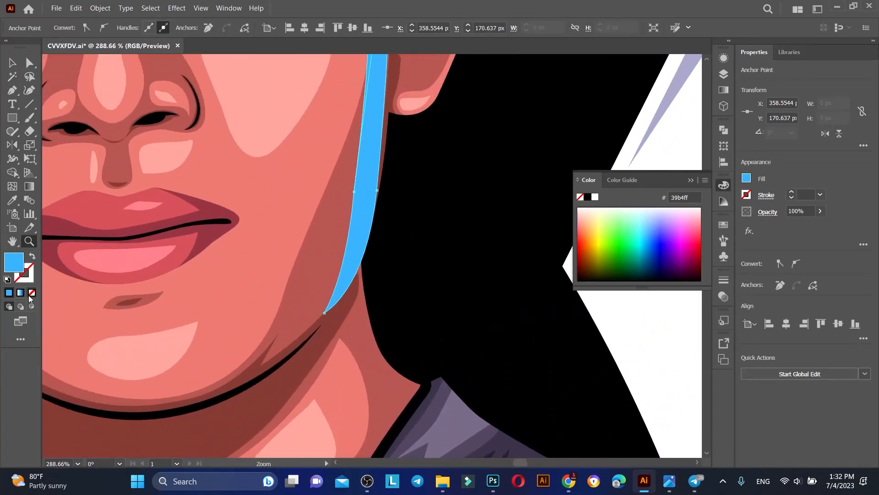
left_click(30, 293)
scroll(331, 371, "up", 2)
key("shift+grave")
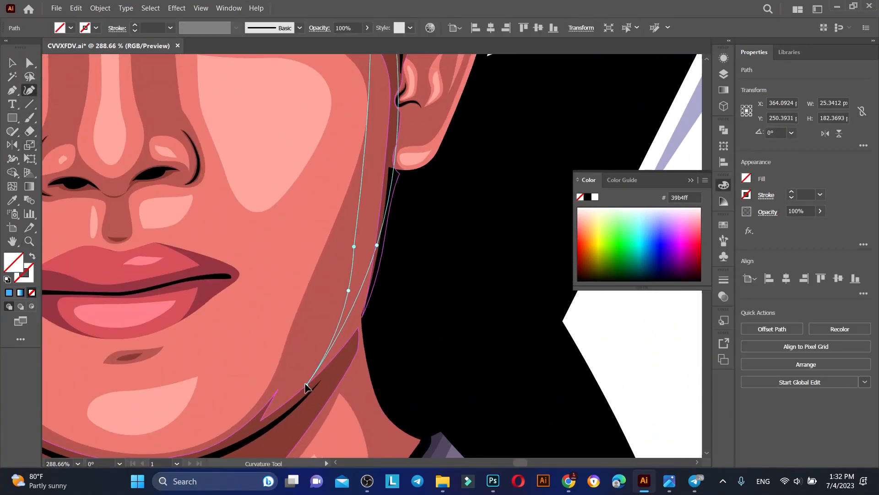
scroll(384, 310, "up", 2)
left_click_drag(377, 300, 380, 293)
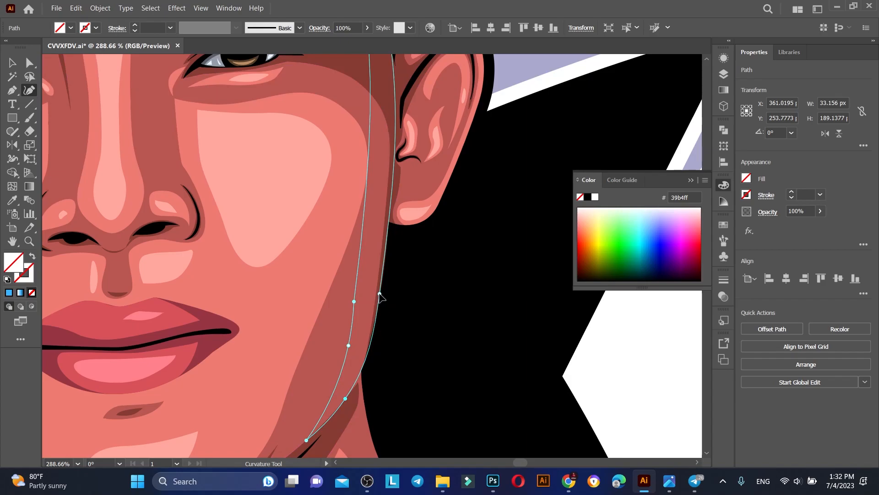
scroll(380, 296, "up", 3)
scroll(357, 398, "down", 2)
left_click_drag(354, 323, 356, 303)
scroll(365, 324, "up", 3)
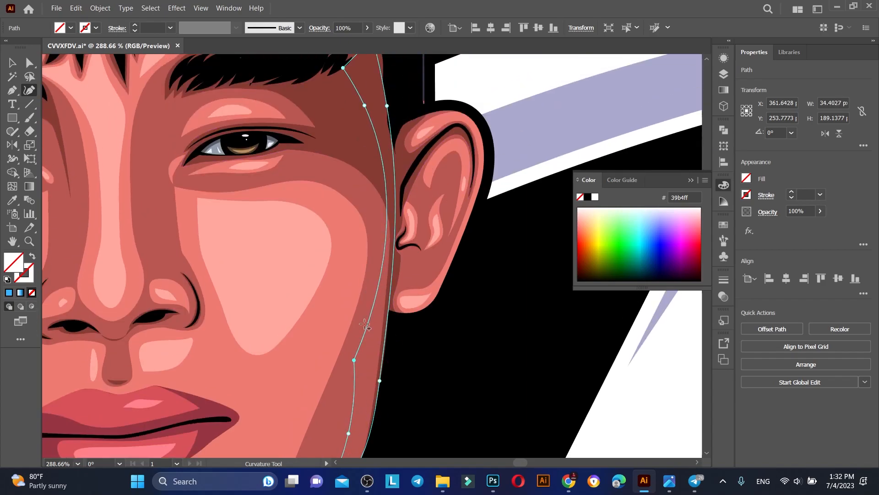
Delete the surplus anchor points on the face rim light's inner edge and smooth that edge with the Anchor Point tool
left_click(375, 177)
key("Delete")
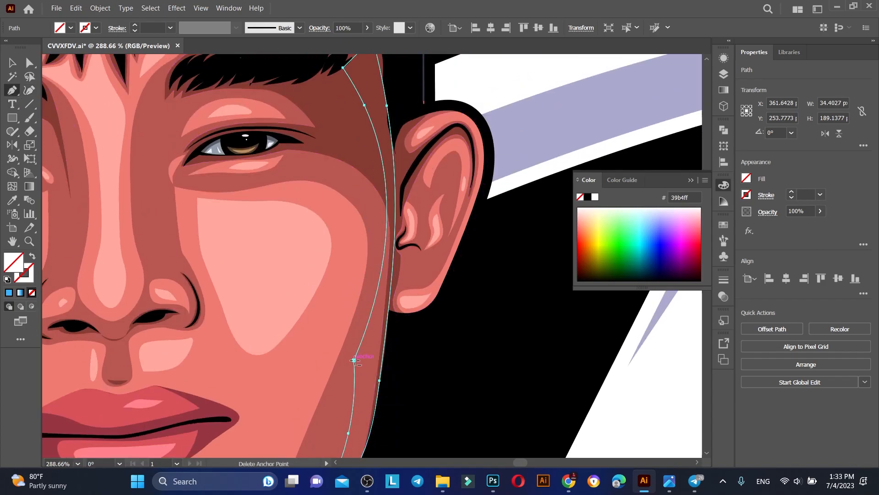
left_click(355, 359)
left_click(12, 90)
left_click(78, 131)
scroll(405, 304, "down", 3)
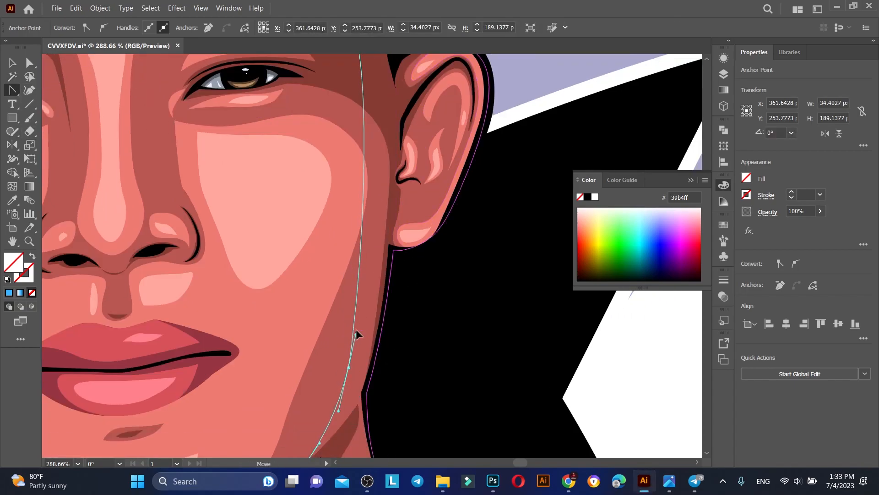
scroll(369, 235, "up", 8)
Move the face rim light's upper inner corner to the hairline and adjust the inner edge beside the cheek
key("shift+grave")
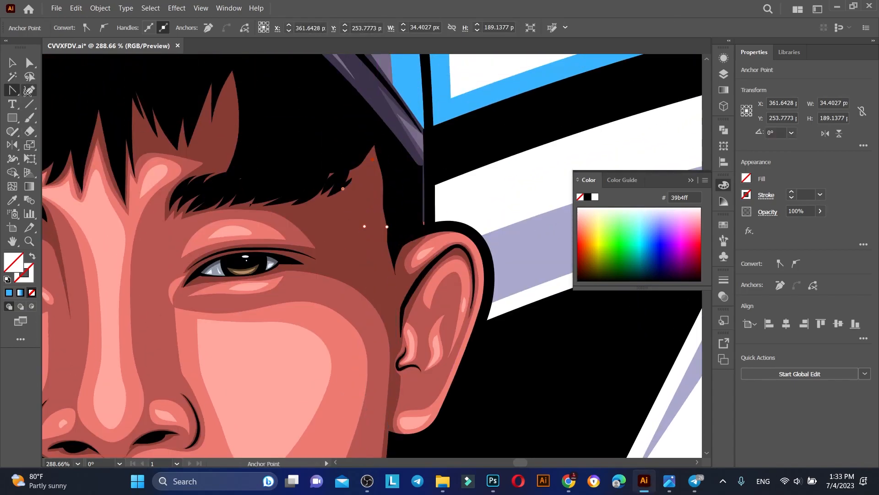
left_click_drag(343, 189, 350, 183)
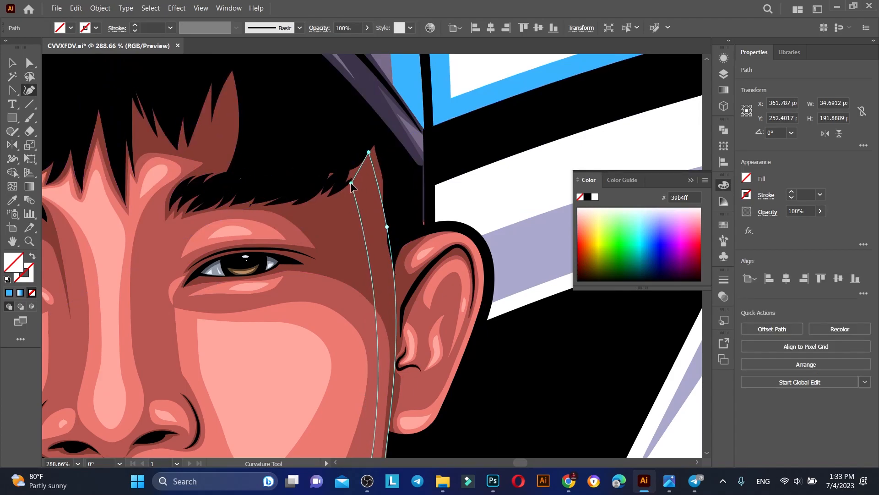
scroll(387, 303, "down", 8)
left_click_drag(365, 232, 370, 240)
Finish the lower inner curve of the face rim light and fill it with the blue sampled from the cap's rim light
scroll(370, 348, "down", 3)
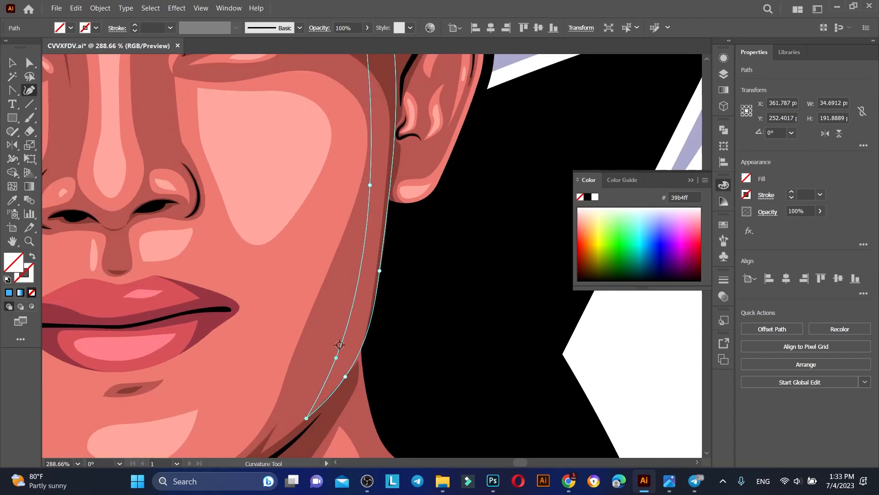
scroll(377, 297, "up", 5)
scroll(367, 291, "down", 3)
left_click(356, 316)
scroll(368, 225, "up", 15)
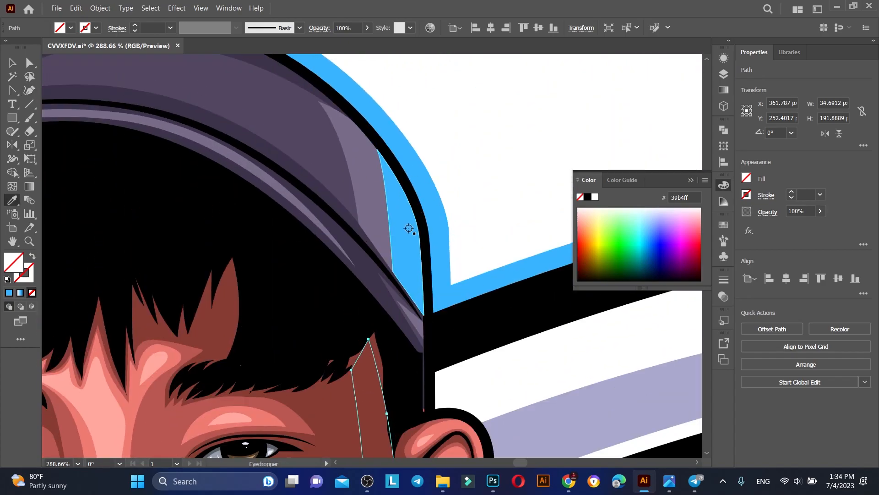
left_click(409, 228)
Draw a closed blue rim-light shape along the right side of the neck, from below the jaw to the collar
key("z")
left_click_drag(370, 159, 147, 144)
left_click_drag(277, 205, 364, 308)
left_click(12, 90)
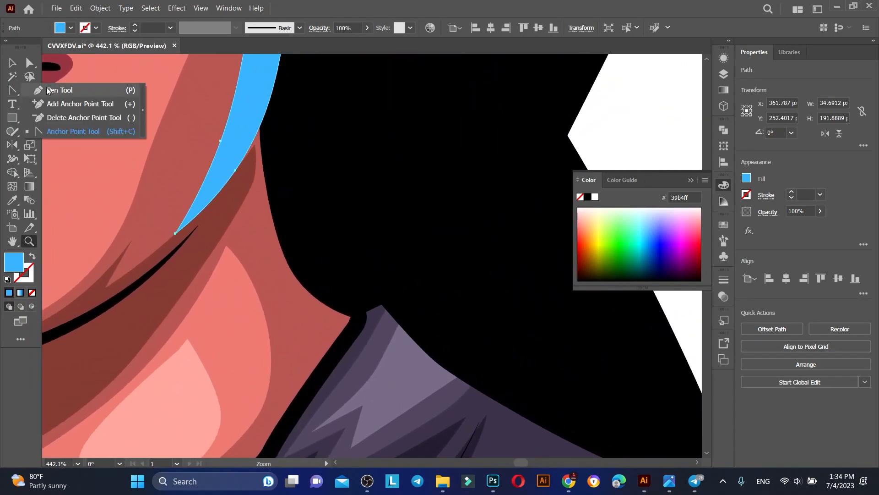
left_click(64, 88)
left_click(238, 211)
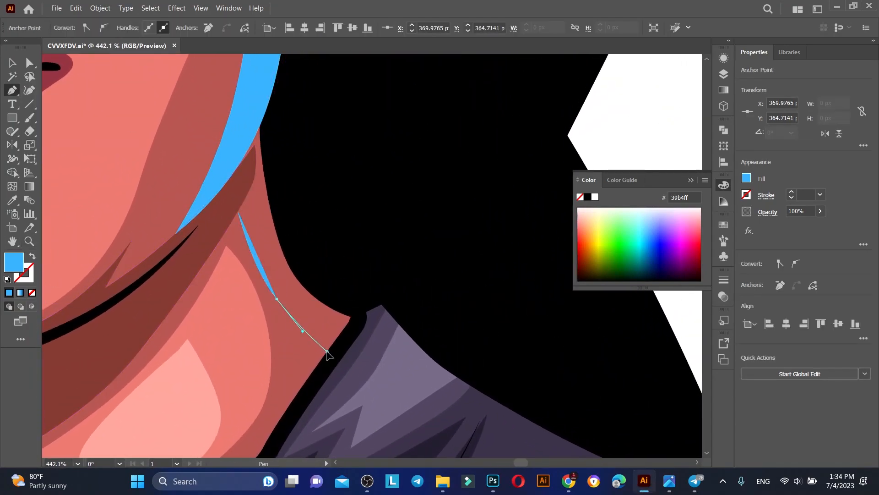
left_click(350, 318)
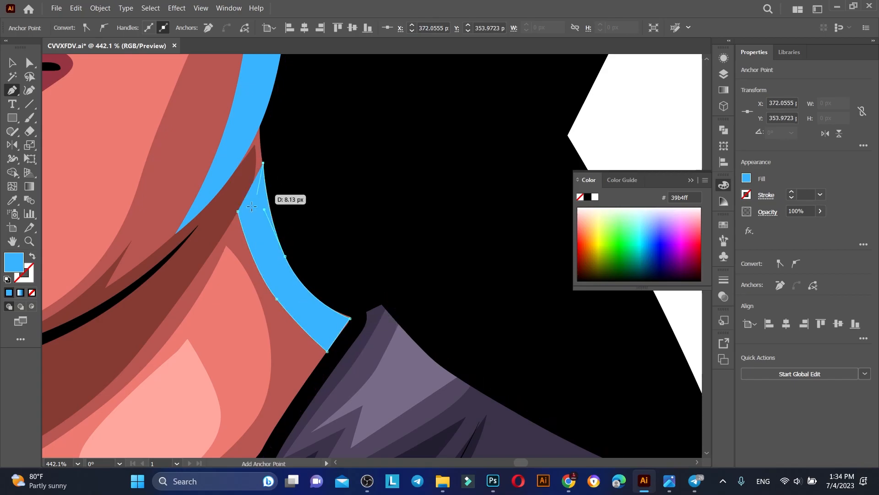
left_click(238, 211)
scroll(247, 229, "down", 1)
Draw a closed blue rim-light shape along the right shoulder, from the collar to the emblem's white band
key("z")
left_click_drag(275, 185, 439, 257)
key("p")
left_click(176, 127)
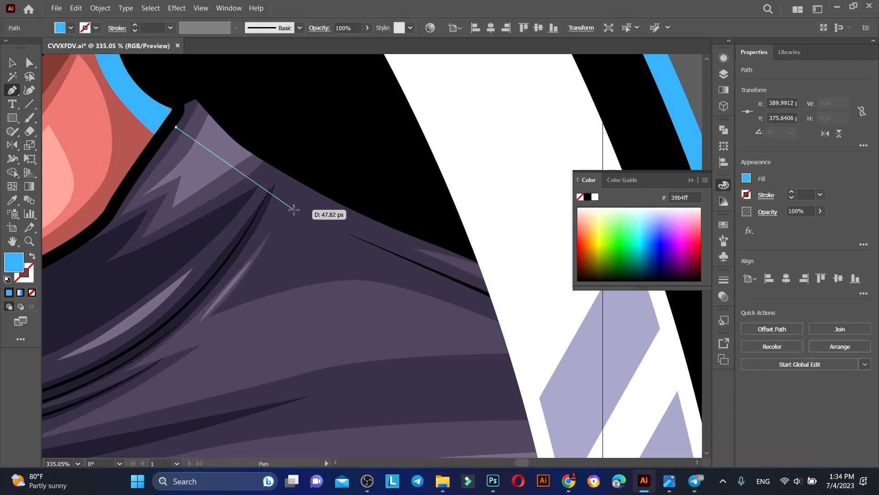
left_click(379, 255)
left_click(476, 262)
scroll(303, 225, "up", 1)
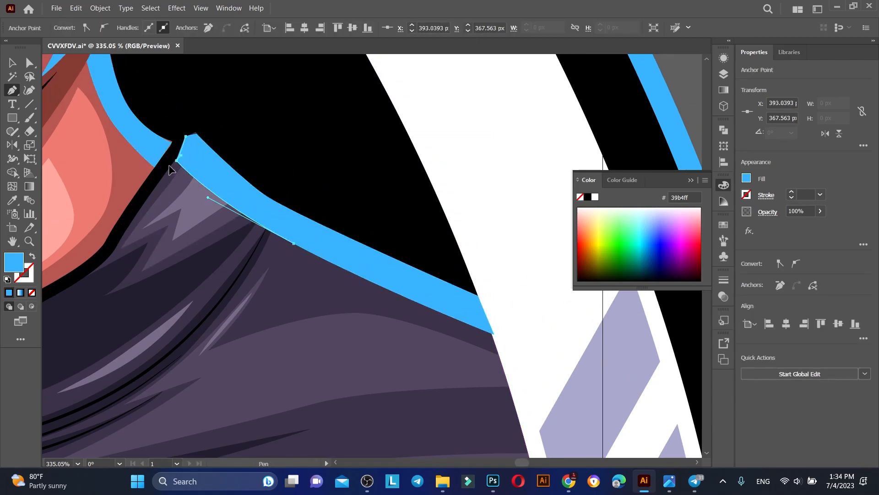
key("z")
left_click_drag(310, 184, 82, 94)
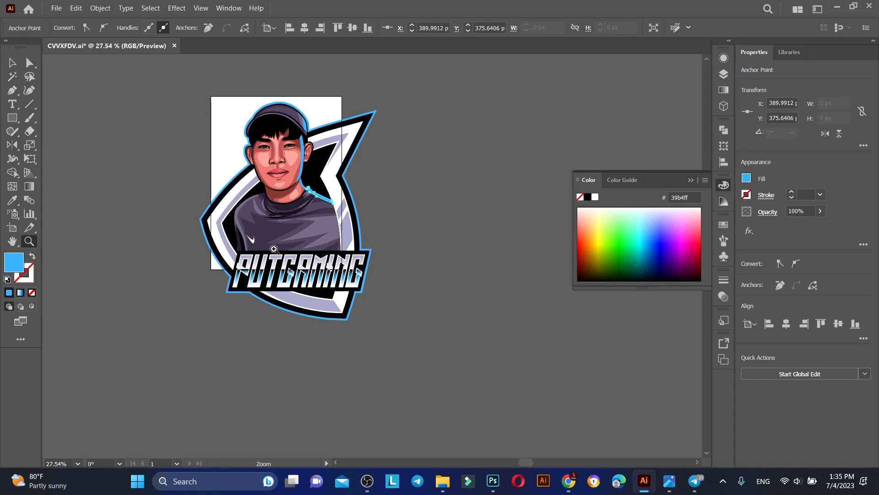
Deselect the finished shoulder rim light
scroll(261, 239, "up", 4)
left_click_drag(321, 330, 415, 234)
left_click(469, 149)
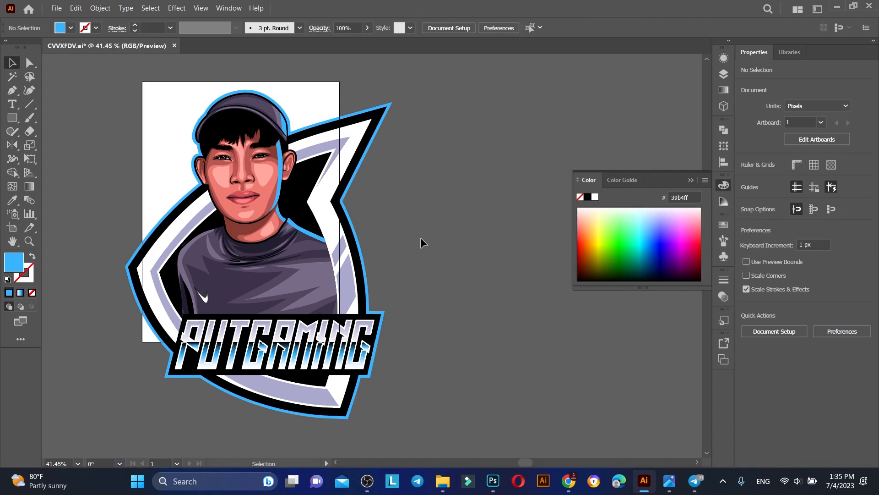
Try to nudge all Layer 6 artwork, the title together with the rim lights, slightly upward
left_click_drag(379, 398, 379, 366)
key("z")
left_click(231, 320)
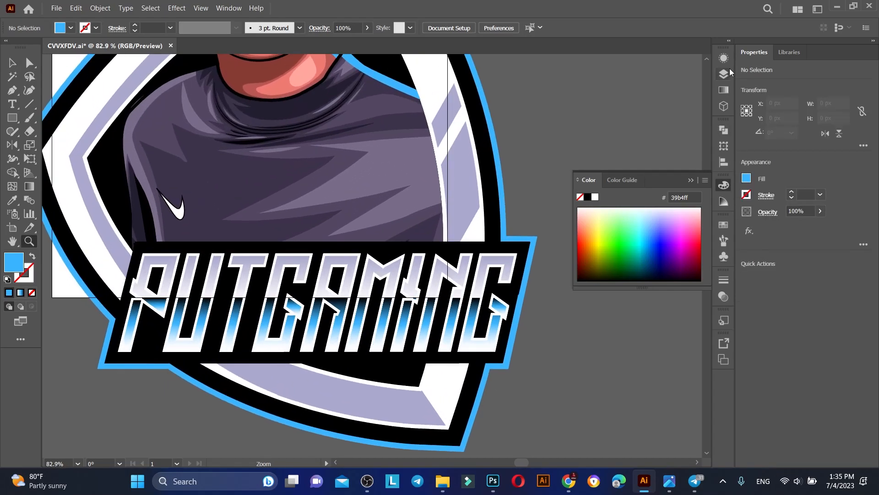
left_click(720, 74)
left_click(698, 131)
left_click(701, 71)
key("Up")
key("Up")
key("Up")
key("Up")
key("Up")
key("Up")
key("Up")
key("Up")
key("Up")
key("Up")
key("Up")
key("Up")
key("Up")
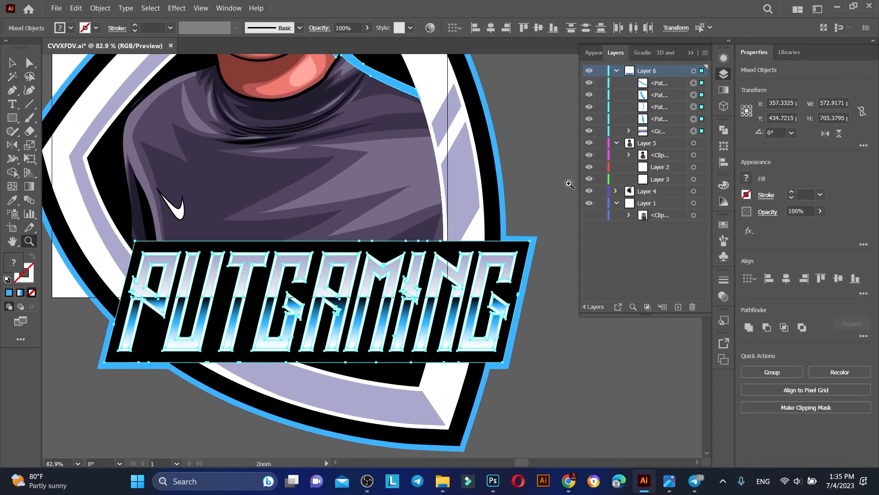
key("Up")
left_click(10, 63)
key("Down")
scroll(192, 357, "up", 2)
key("z")
left_click_drag(307, 326, 259, 266)
Undo the nudges of the Layer 6 artwork
key("ctrl+z")
key("ctrl+z")
key("ctrl+z")
key("ctrl+z")
key("ctrl+z")
key("ctrl+z")
key("ctrl+z")
key("ctrl+z")
key("ctrl+z")
key("ctrl+z")
key("ctrl+z")
key("ctrl+z")
key("ctrl+z")
key("ctrl+z")
key("ctrl+z")
key("ctrl+z")
Try selecting the PUTGAMING title group together with the blue outline paths in Layer 4, and undo back to the earlier selection
scroll(326, 334, "down", 1)
left_click_drag(315, 333, 335, 334)
left_click(701, 131)
left_click(615, 191)
left_click(695, 203, "shift")
left_click(694, 215, "shift")
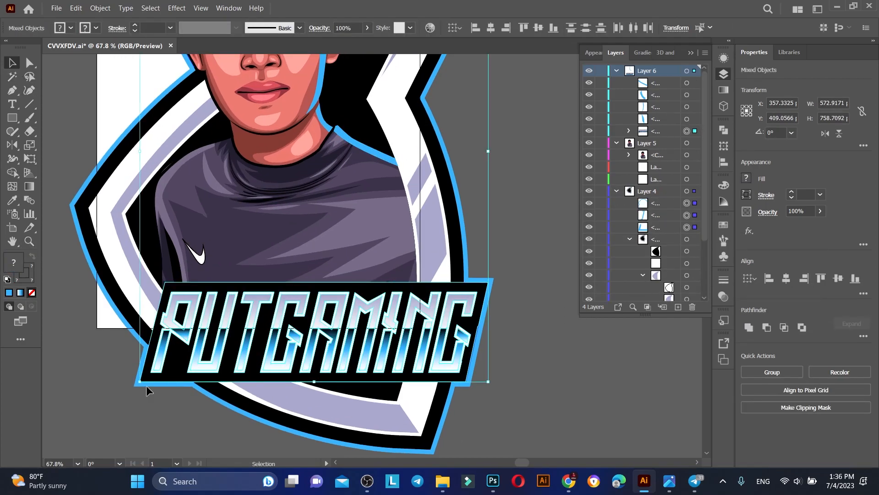
scroll(353, 109, "up", 5)
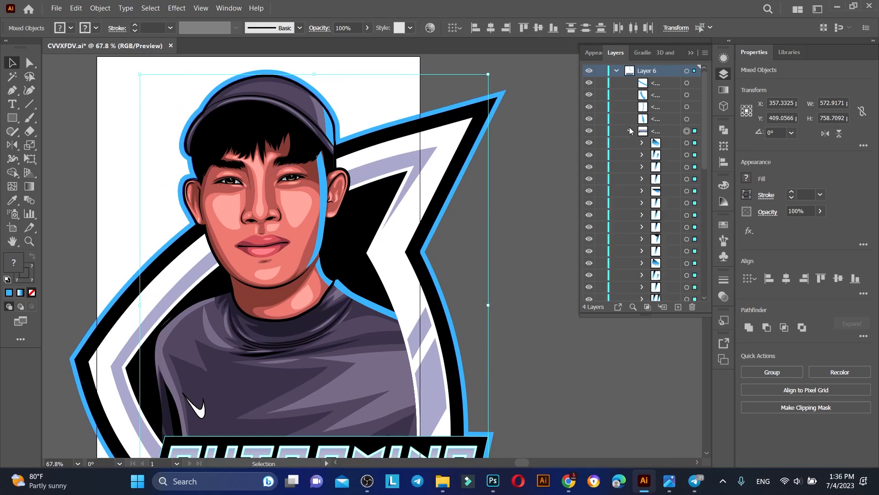
scroll(320, 302, "down", 3)
scroll(322, 298, "down", 2)
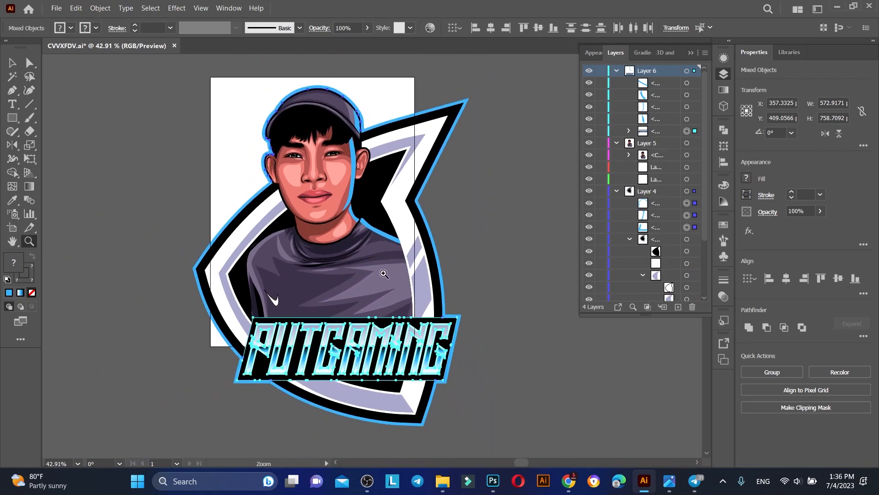
key("ctrl+z")
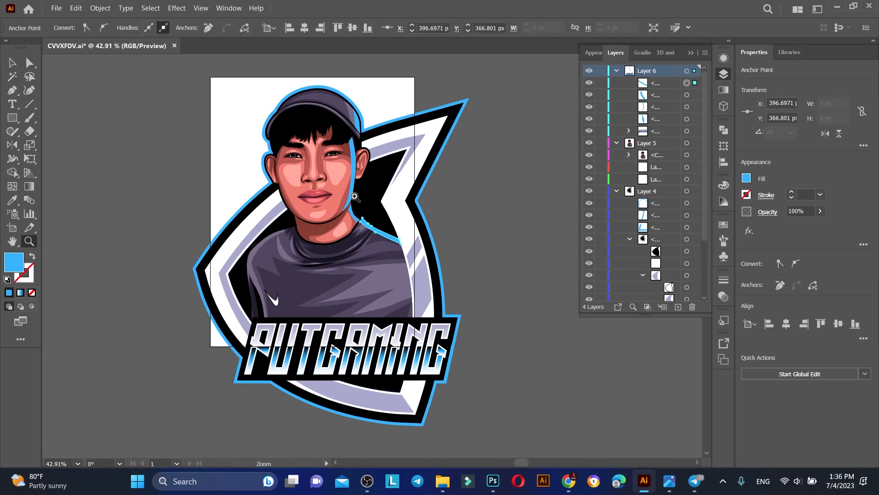
Enlarge the PUTGAMING title group to about 596 × 154 px and position it across the lower part of the emblem
left_click_drag(357, 268, 366, 267)
left_click(695, 131)
scroll(337, 387, "down", 1)
scroll(337, 387, "down", 1)
left_click_drag(330, 320, 355, 321)
key("v")
left_click_drag(169, 317, 306, 368)
scroll(156, 312, "down", 6)
left_click(12, 63)
left_click_drag(323, 230, 301, 257)
Fit the blue outline path at the title banner's lower-left corner to the banner edges and join its ends to the emblem outline
key("z")
left_click_drag(221, 278, 344, 278)
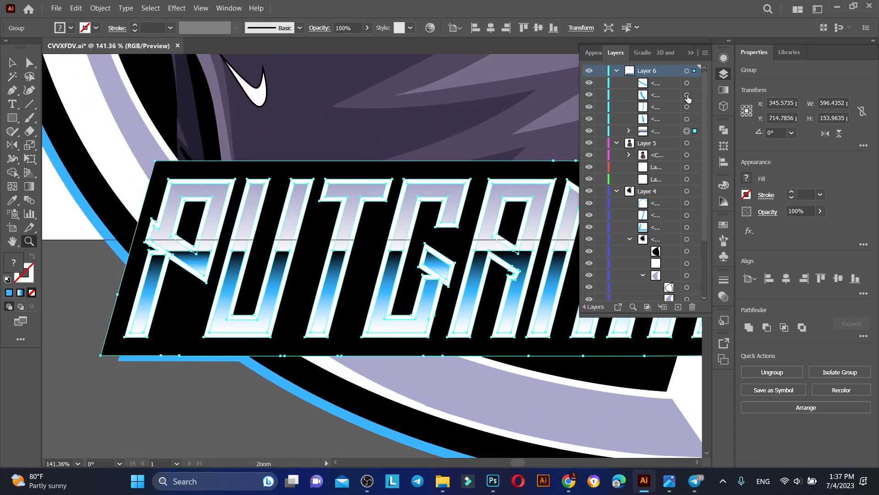
scroll(679, 240, "down", 3)
left_click(687, 151)
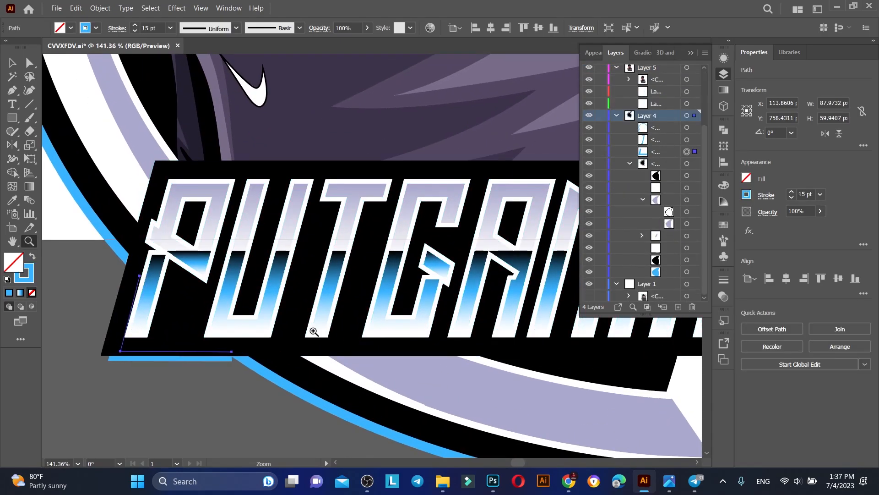
left_click_drag(314, 331, 316, 359)
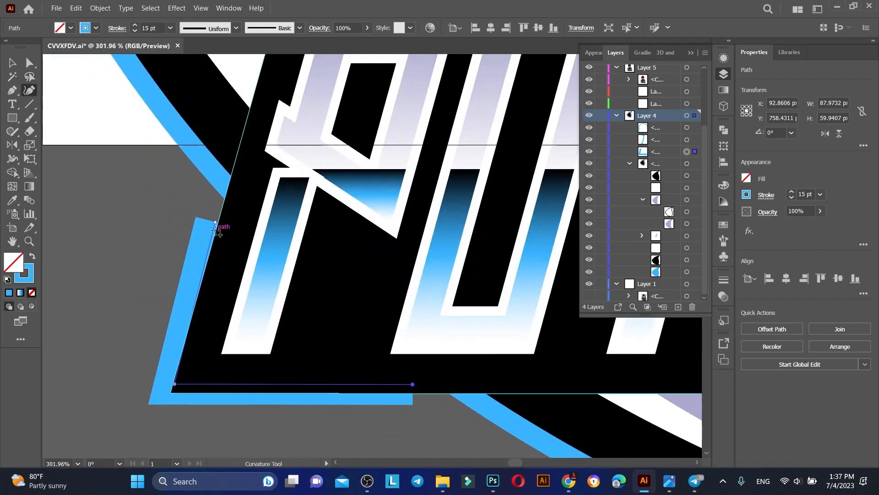
left_click_drag(217, 223, 225, 196)
left_click_drag(172, 384, 171, 393)
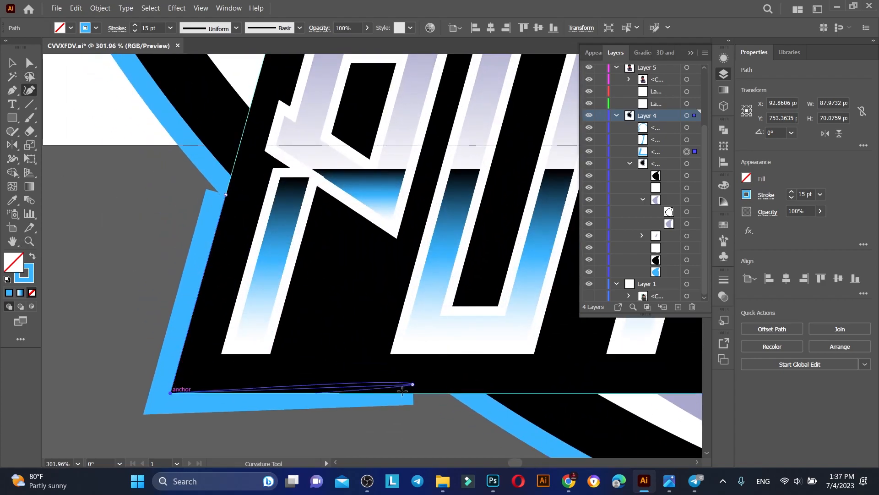
left_click_drag(414, 385, 486, 393)
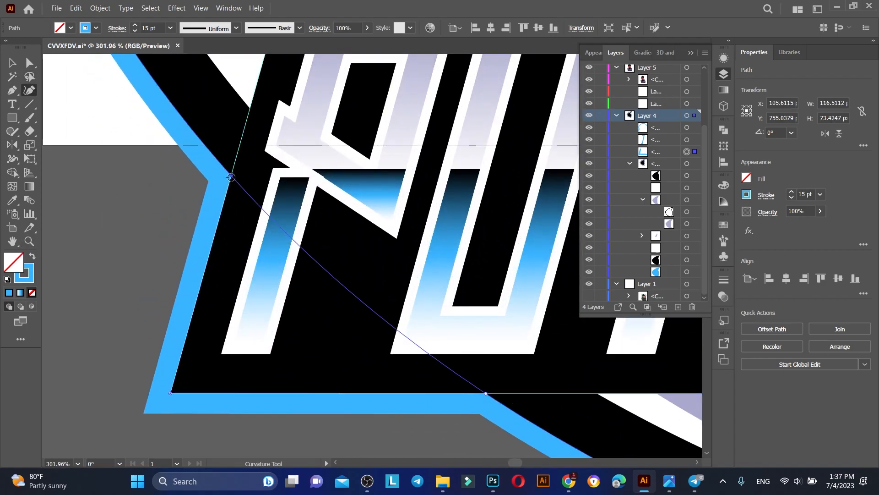
Fit the blue outline path on the title banner's right side to the banner corners and the emblem outline
key("z")
scroll(267, 257, "down", 3)
left_click_drag(267, 257, 129, 286)
left_click_drag(520, 383, 390, 282)
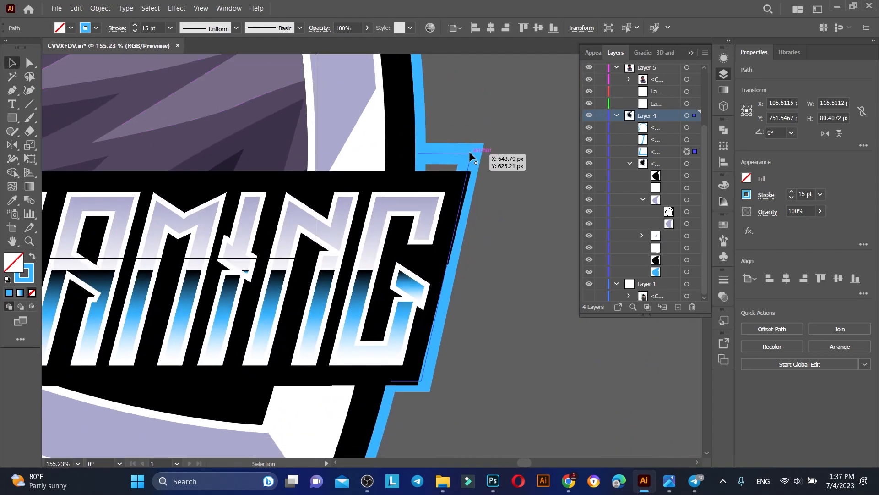
left_click_drag(461, 154, 466, 170)
key("shift+grave")
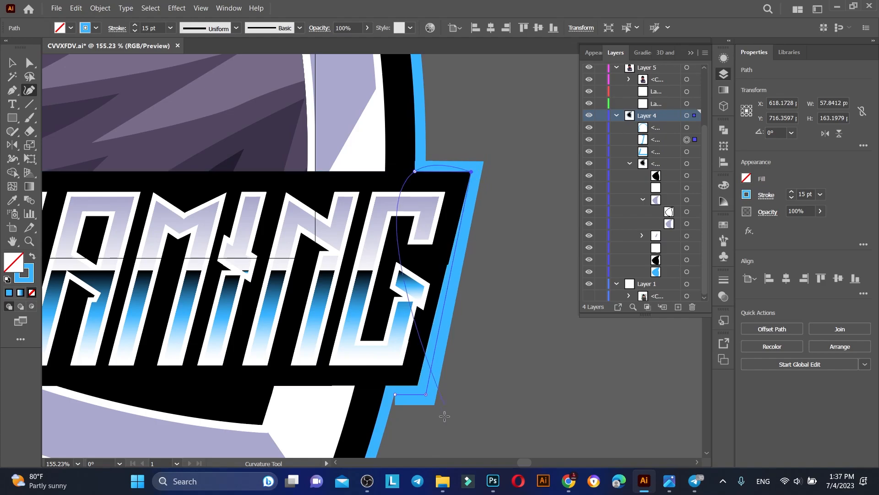
left_click_drag(426, 395, 418, 385)
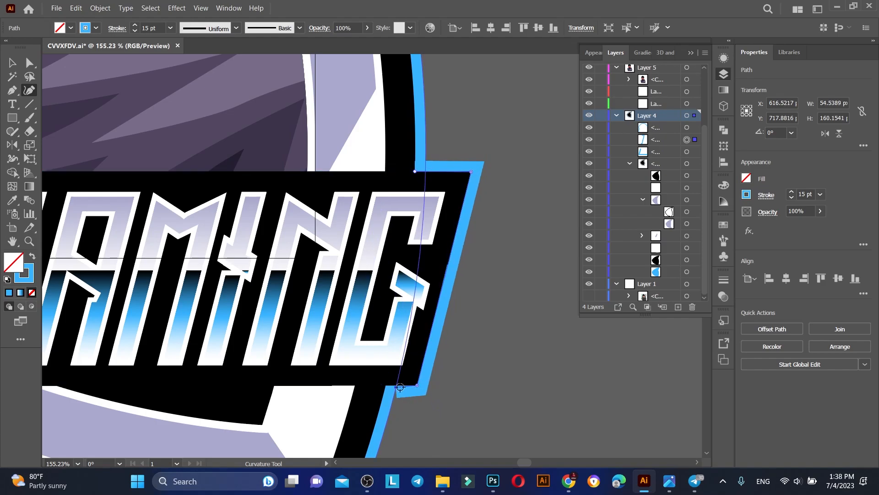
Deselect the outline path and collapse Layers 4, 5 and 6
key("z")
left_click_drag(460, 220, 430, 269)
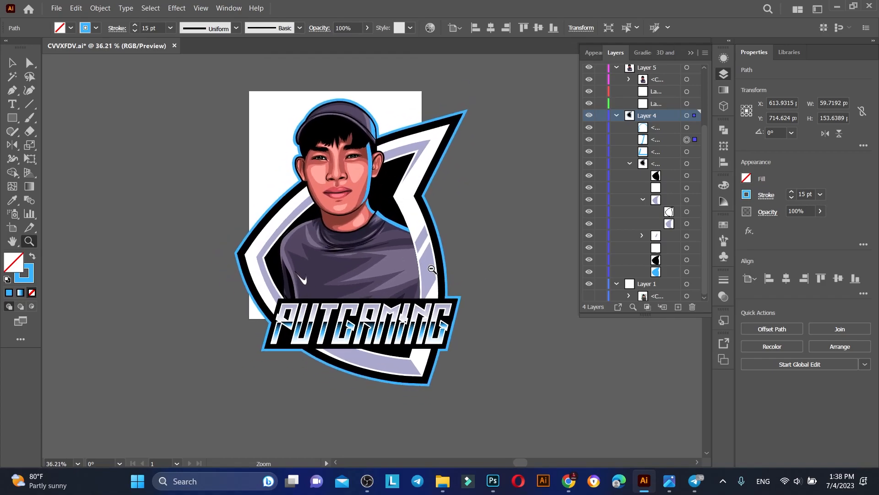
scroll(431, 269, "up", 1)
left_click_drag(372, 315, 408, 314)
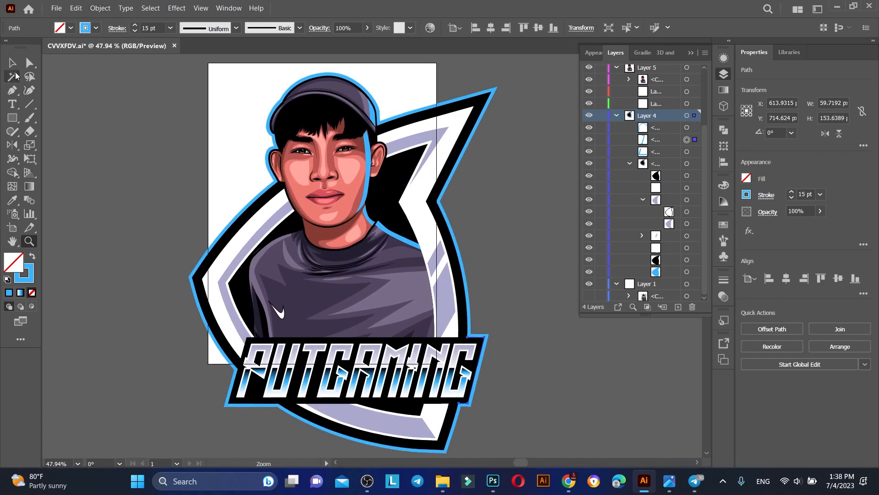
left_click(12, 63)
left_click(527, 69)
left_click(616, 115)
left_click(616, 70)
left_click(616, 83)
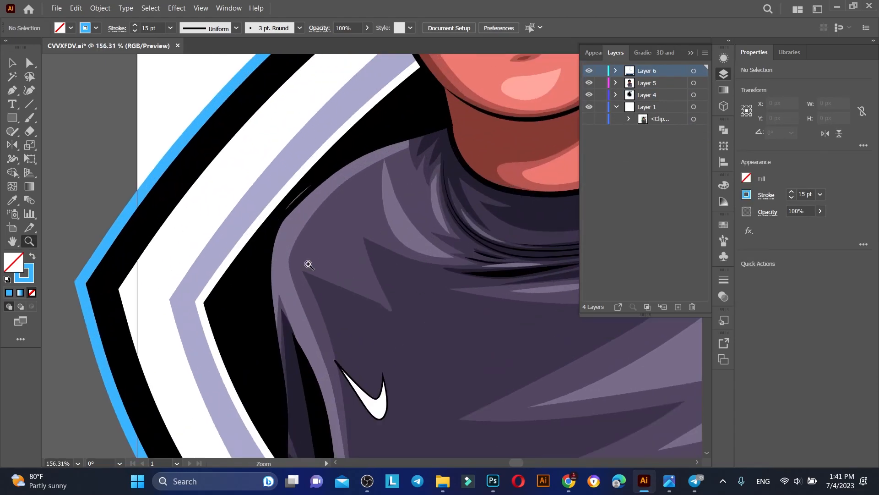
Pull the lavender stripe's pointed corner beside the shoulder slightly outward into the white band
key("a")
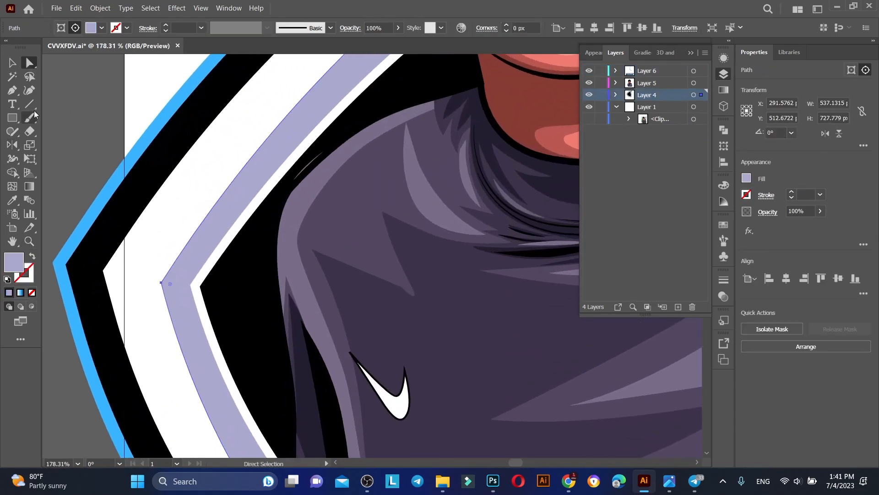
left_click_drag(150, 278, 147, 279)
key("z")
left_click_drag(236, 254, 167, 254)
left_click_drag(265, 255, 361, 287)
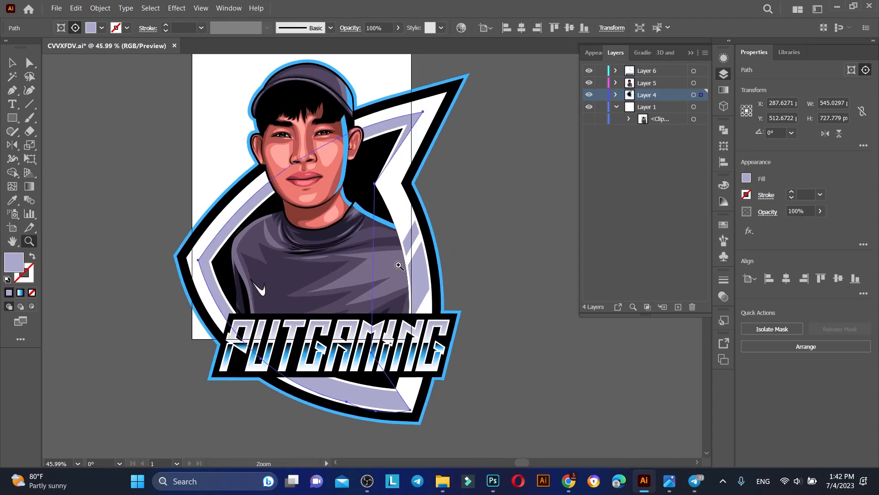
left_click_drag(390, 166, 517, 264)
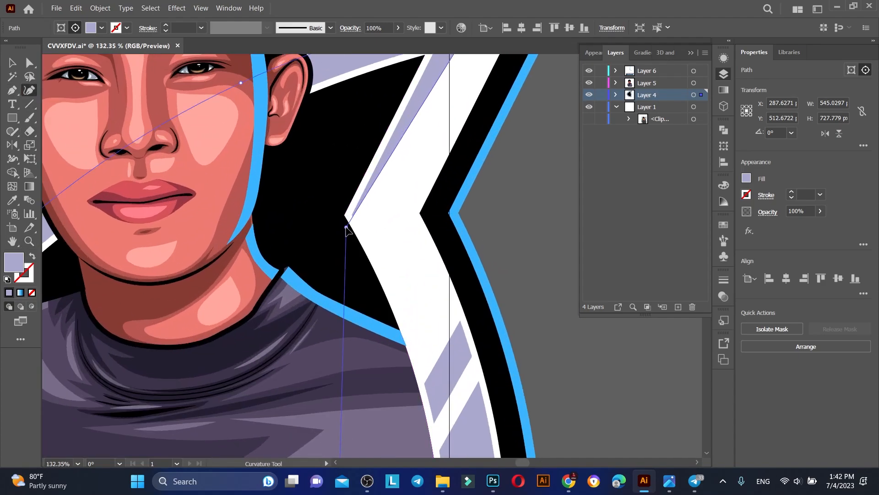
key("z")
left_click_drag(367, 266, 399, 239)
left_click_drag(468, 417, 483, 384)
Draw a background rectangle about 940 × 1037 px behind the emblem on a new layer above Layer 1 and fill it black
scroll(483, 385, "down", 1)
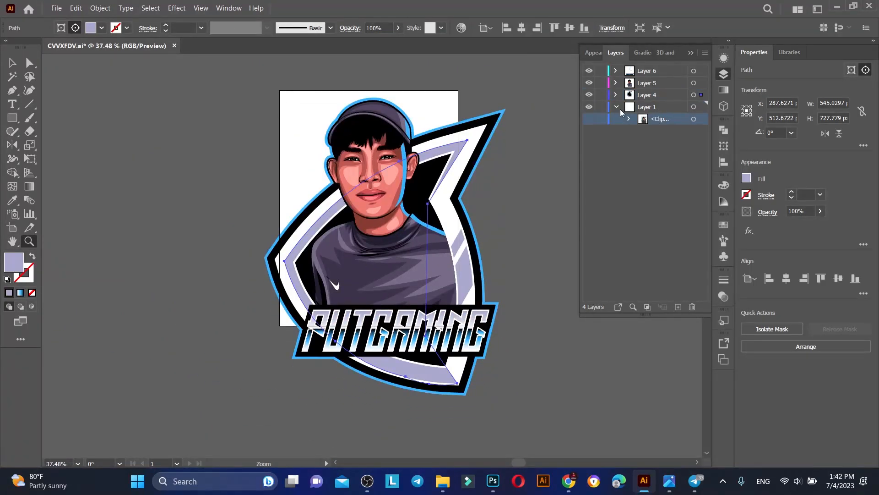
left_click(617, 108)
mouse_move(240, 79)
left_mouse_down()
mouse_move(575, 399)
mouse_move(541, 428)
left_mouse_up()
left_click_drag(240, 254, 226, 255)
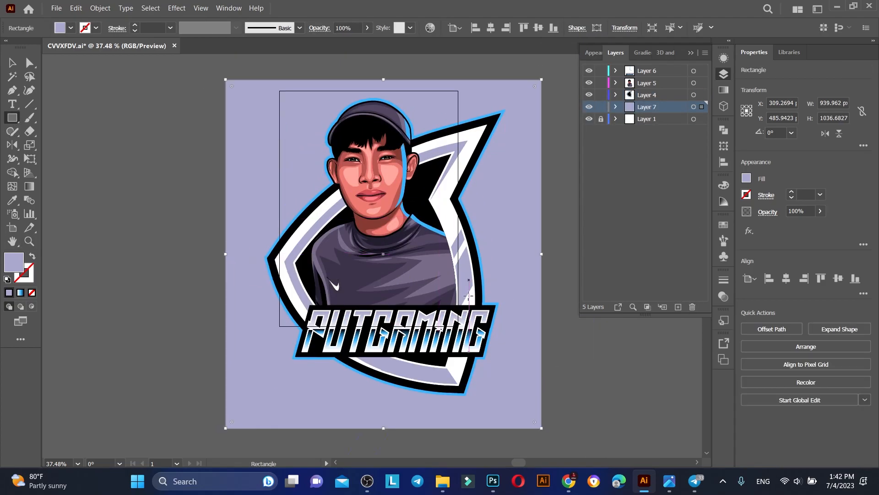
scroll(465, 248, "down", 1)
left_click(70, 27)
left_click(28, 42)
Enlarge the black background rectangle to about 967 × 1066 px, extending it past the emblem's left side
key("z")
left_click_drag(275, 215, 441, 266)
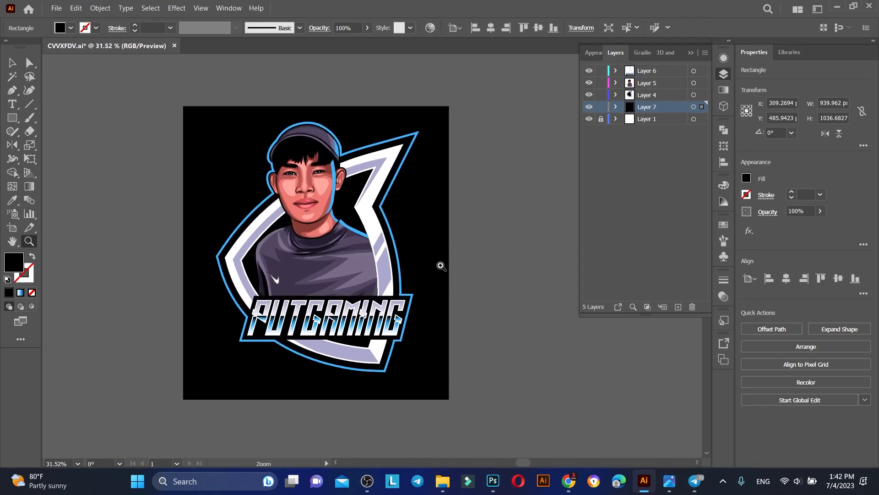
left_click_drag(311, 190, 348, 191)
scroll(412, 324, "down", 1)
left_click(13, 64)
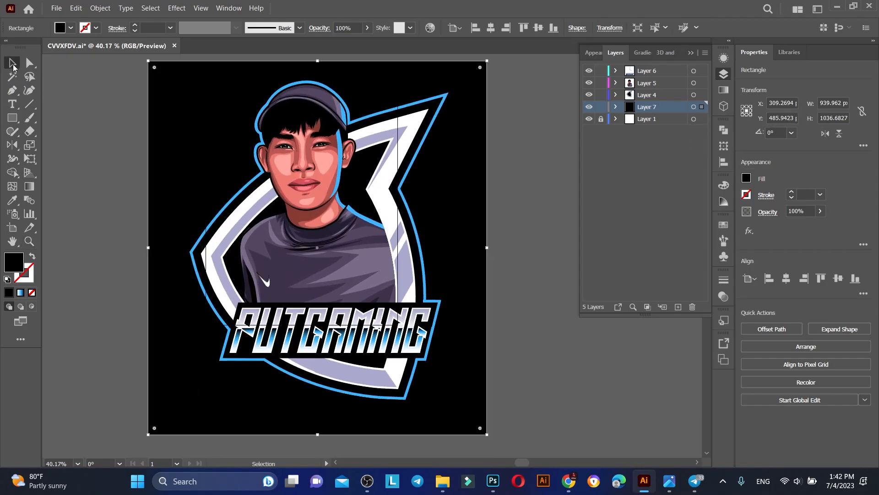
left_click_drag(148, 247, 138, 248)
scroll(453, 355, "up", 1)
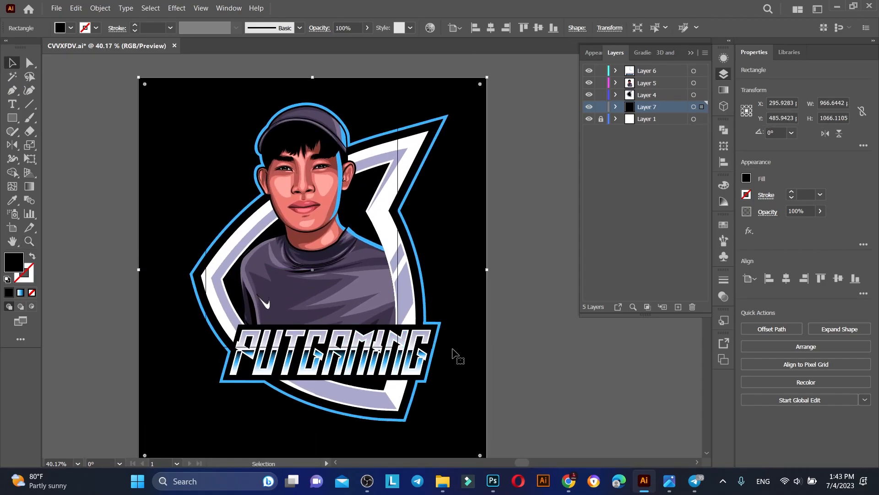
Draw a black ellipse about 868 × 332 px below the title and put it at the front of Layer 6
key("z")
left_click_drag(259, 185, 234, 187)
scroll(233, 187, "down", 1)
left_click_drag(287, 238, 341, 238)
scroll(320, 229, "up", 2)
left_click_drag(12, 118, 64, 144)
scroll(96, 289, "down", 2)
mouse_move(96, 291)
left_mouse_down()
mouse_move(463, 457)
mouse_move(462, 419)
left_mouse_up()
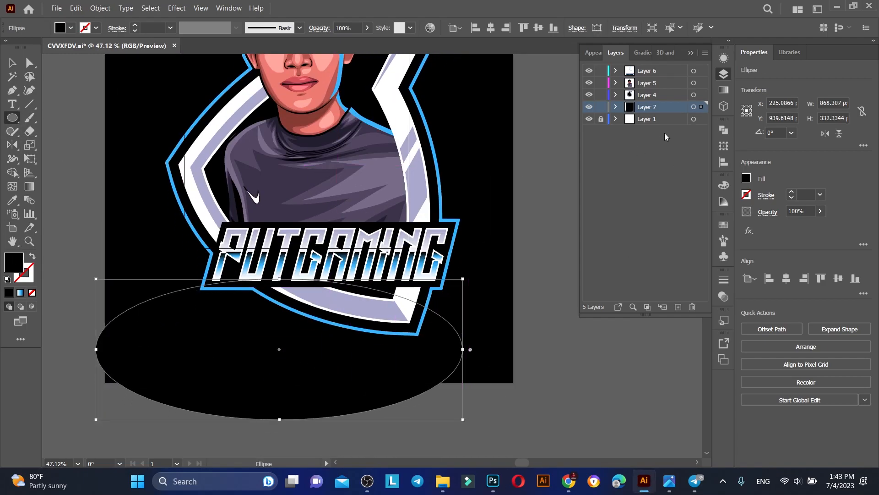
left_click_drag(643, 118, 635, 77)
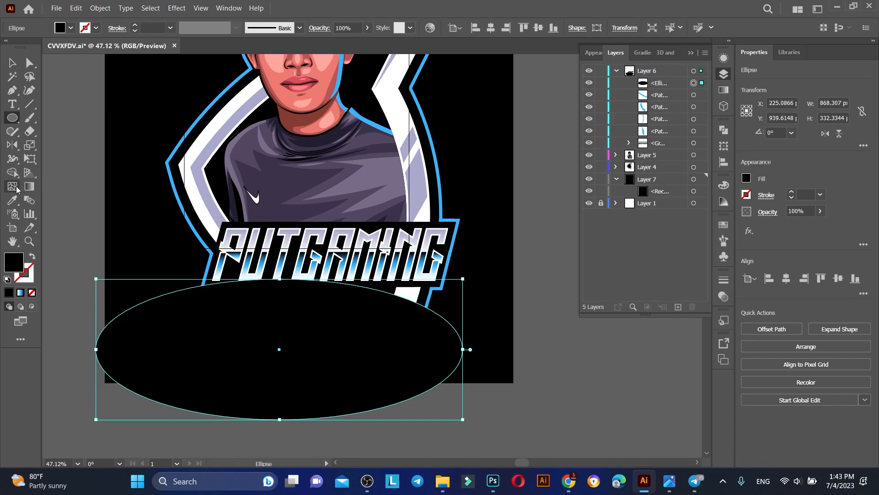
Add a gradient mesh point at the ellipse's center and color it white (ffffff)
left_click(279, 349)
double_click(12, 262)
left_click(513, 83)
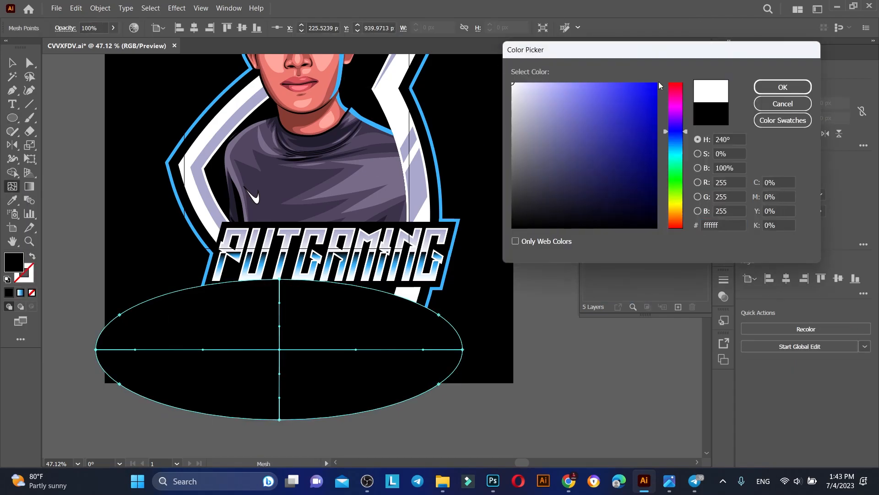
left_click(782, 87)
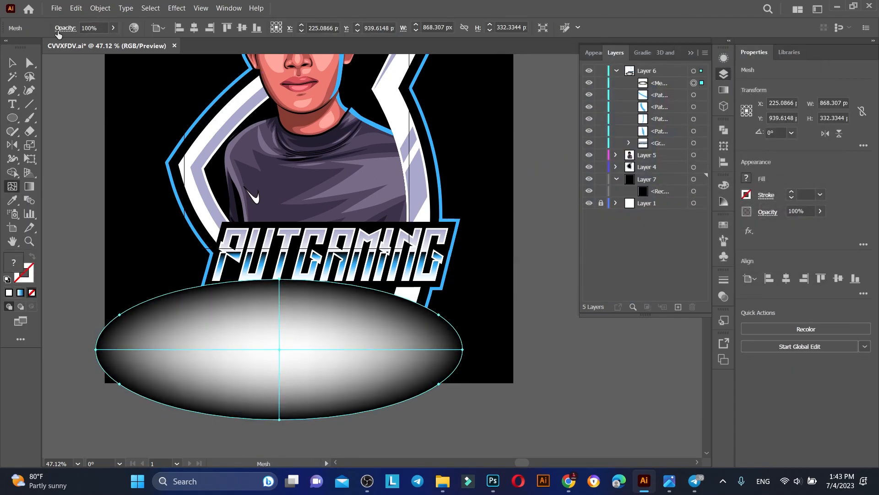
Set the mesh ellipse's blending mode to Color Dodge
left_click(66, 28)
left_click(30, 47)
left_click(35, 141)
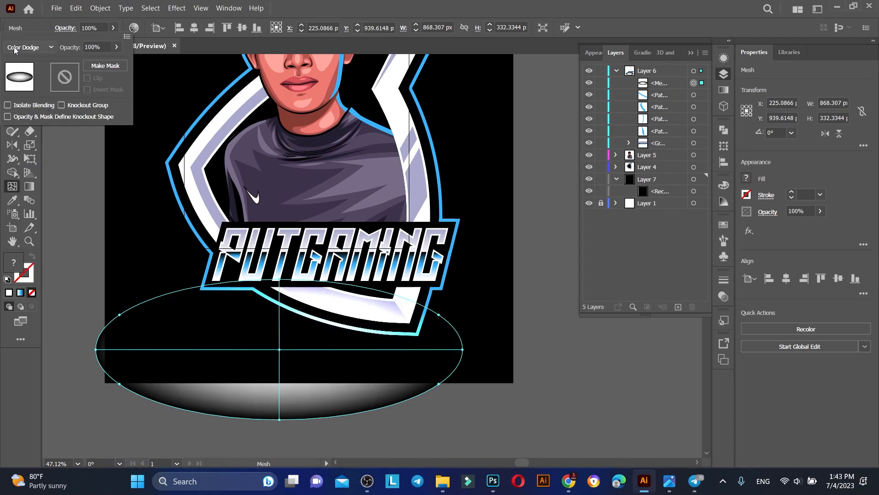
key("Escape")
Try out positions and sizes for the glow ellipse over the emblem, and undo the last changes
left_click_drag(295, 350, 384, 205)
left_click_drag(474, 226, 524, 232)
key("z")
left_click_drag(347, 264, 248, 210)
left_click_drag(361, 169, 444, 224)
left_click_drag(366, 390, 377, 261)
key("ctrl+z")
key("ctrl+z")
Place the glow ellipse across the title banner's lower edge and reduce it to about 699 × 75 px
scroll(391, 215, "up", 2)
left_click(12, 63)
left_click_drag(318, 110, 344, 279)
left_click_drag(485, 300, 558, 260)
scroll(416, 254, "up", 2)
key("z")
left_click_drag(350, 235, 322, 206)
left_click(13, 62)
left_click_drag(499, 277, 508, 354)
left_click_drag(622, 352, 531, 352)
left_click_drag(464, 354, 447, 362)
Flatten the glow ellipse at the title's lower edge to about 60 px high
scroll(375, 270, "up", 1)
key("z")
left_click_drag(343, 348, 389, 365)
key("v")
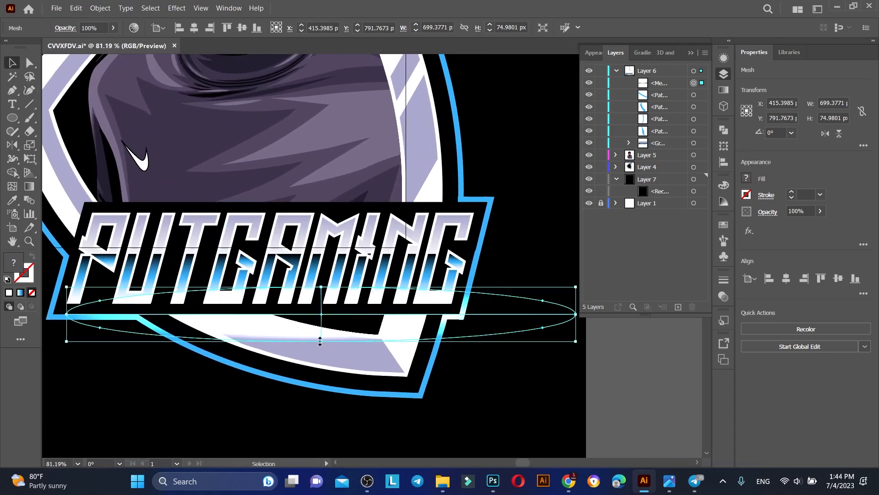
left_click_drag(320, 341, 321, 331)
Duplicate the glow ellipse within Layer 6 and move the copy up to the emblem's right outline beside the face
left_click(664, 83)
left_click_drag(664, 84, 677, 307)
left_click_drag(325, 310, 535, 118)
scroll(452, 276, "up", 4)
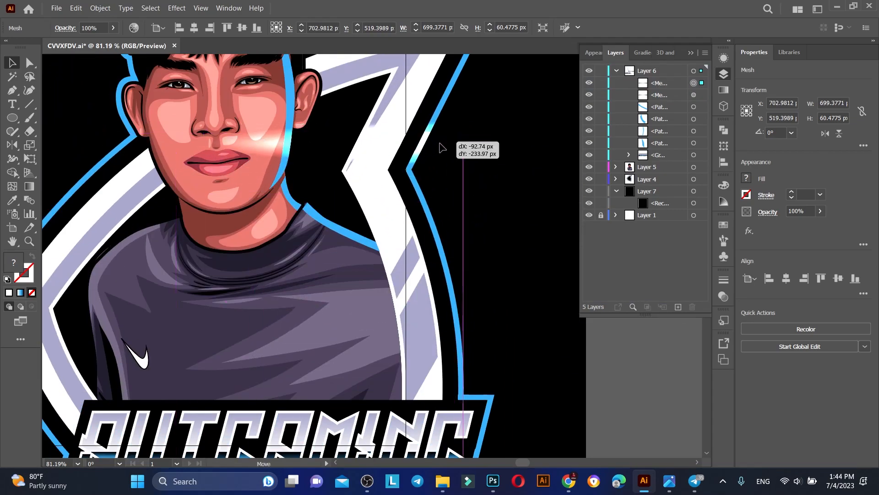